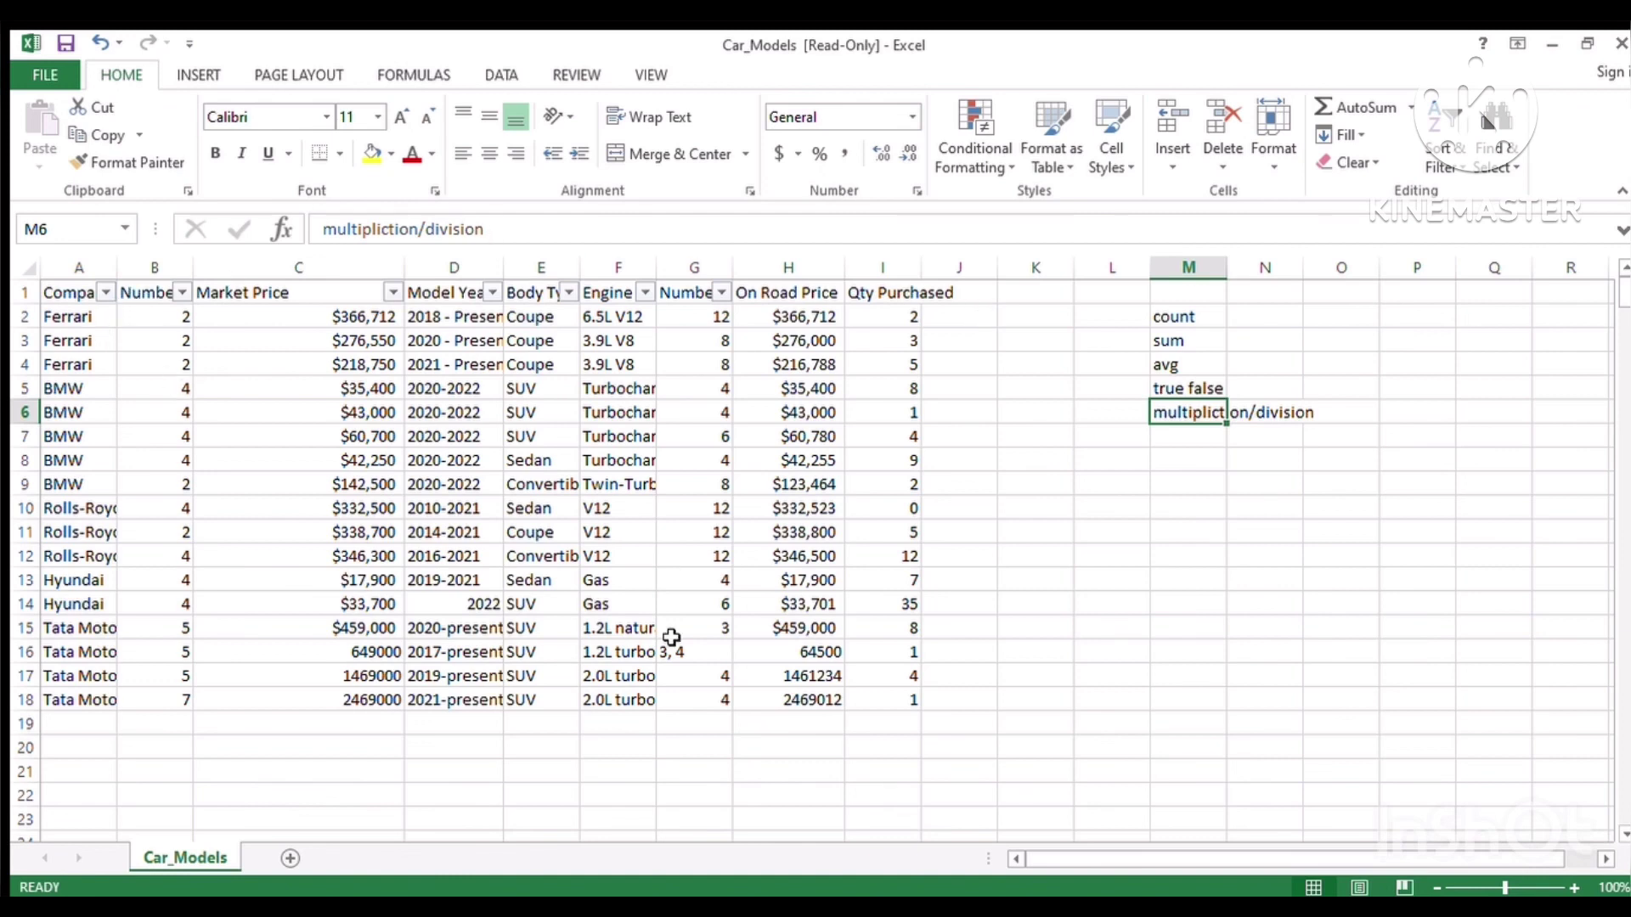
left_click(582, 437)
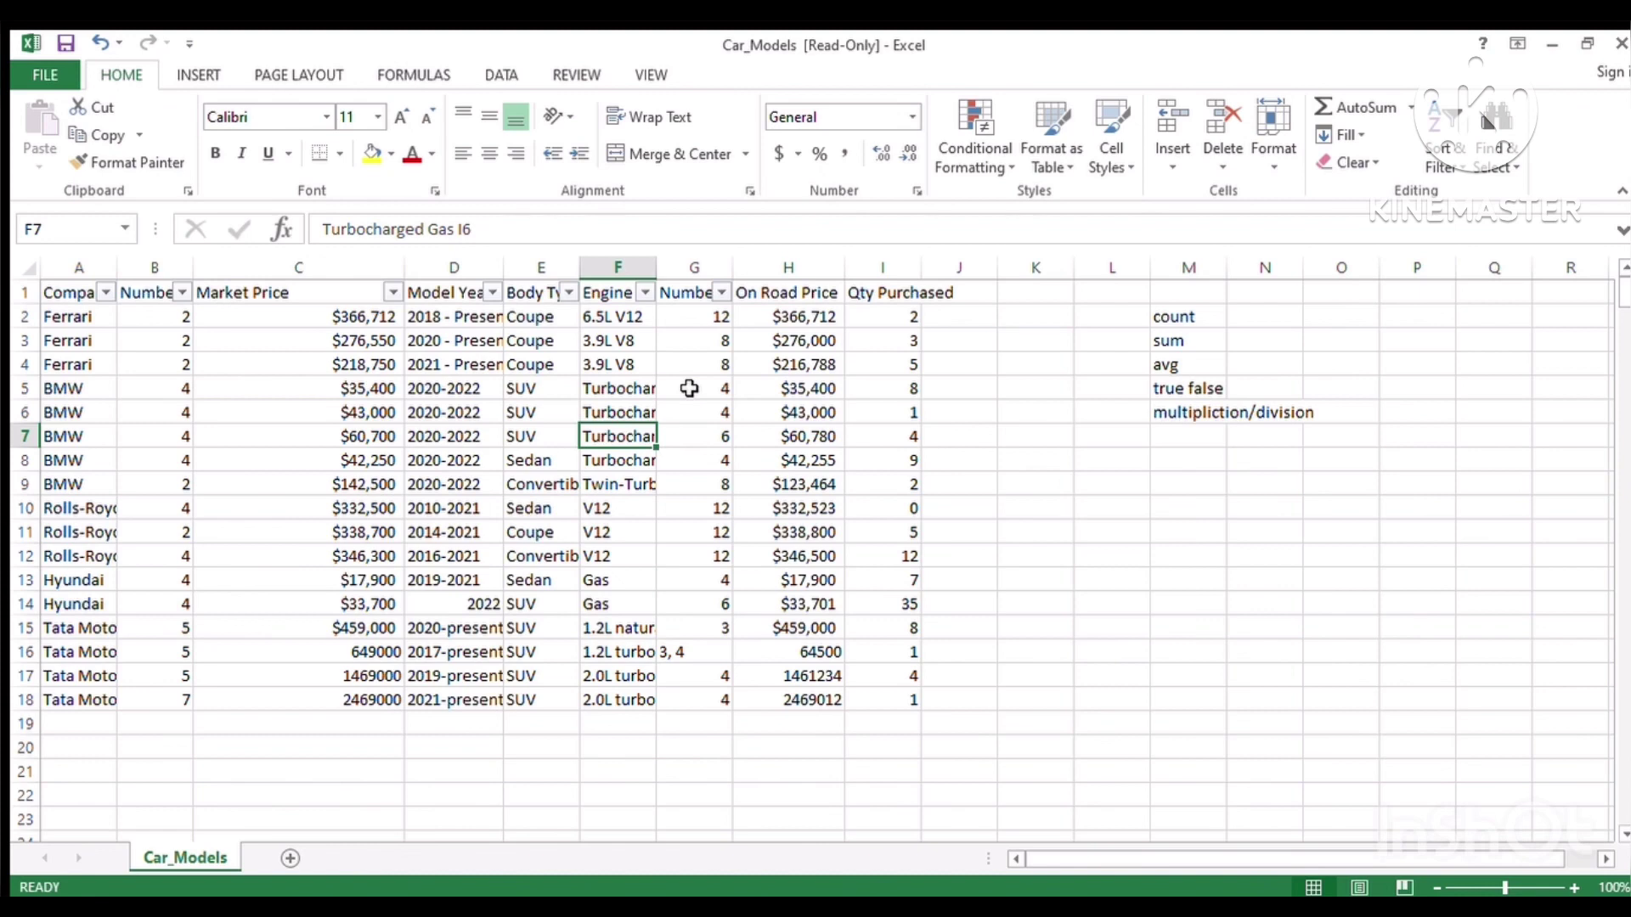
left_click(352, 481)
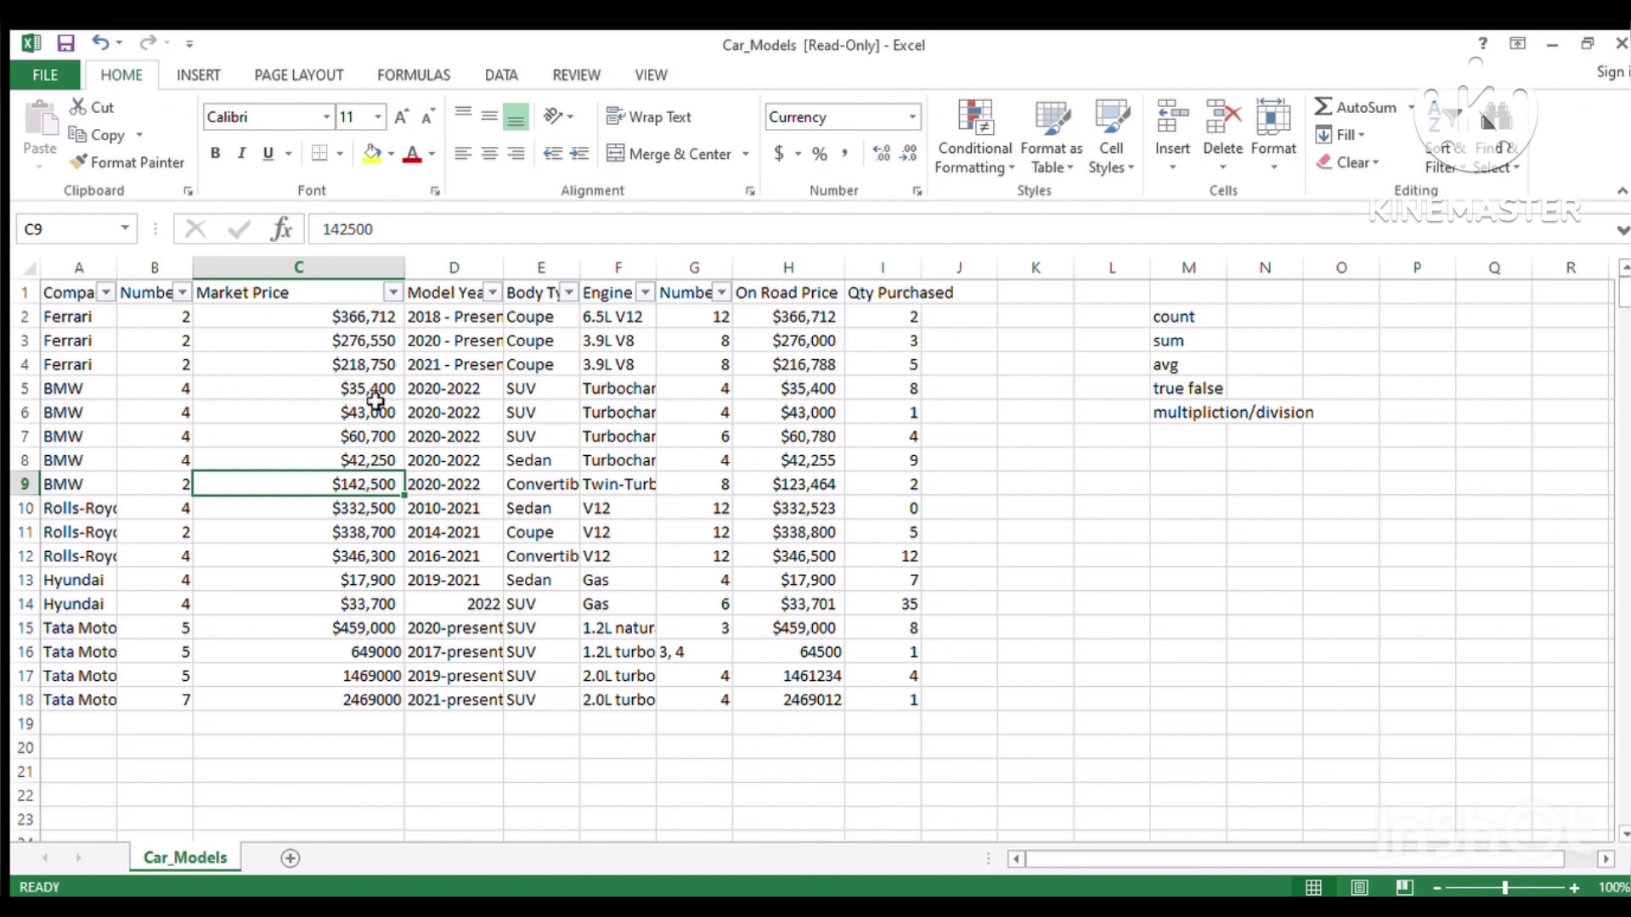
left_click(455, 306)
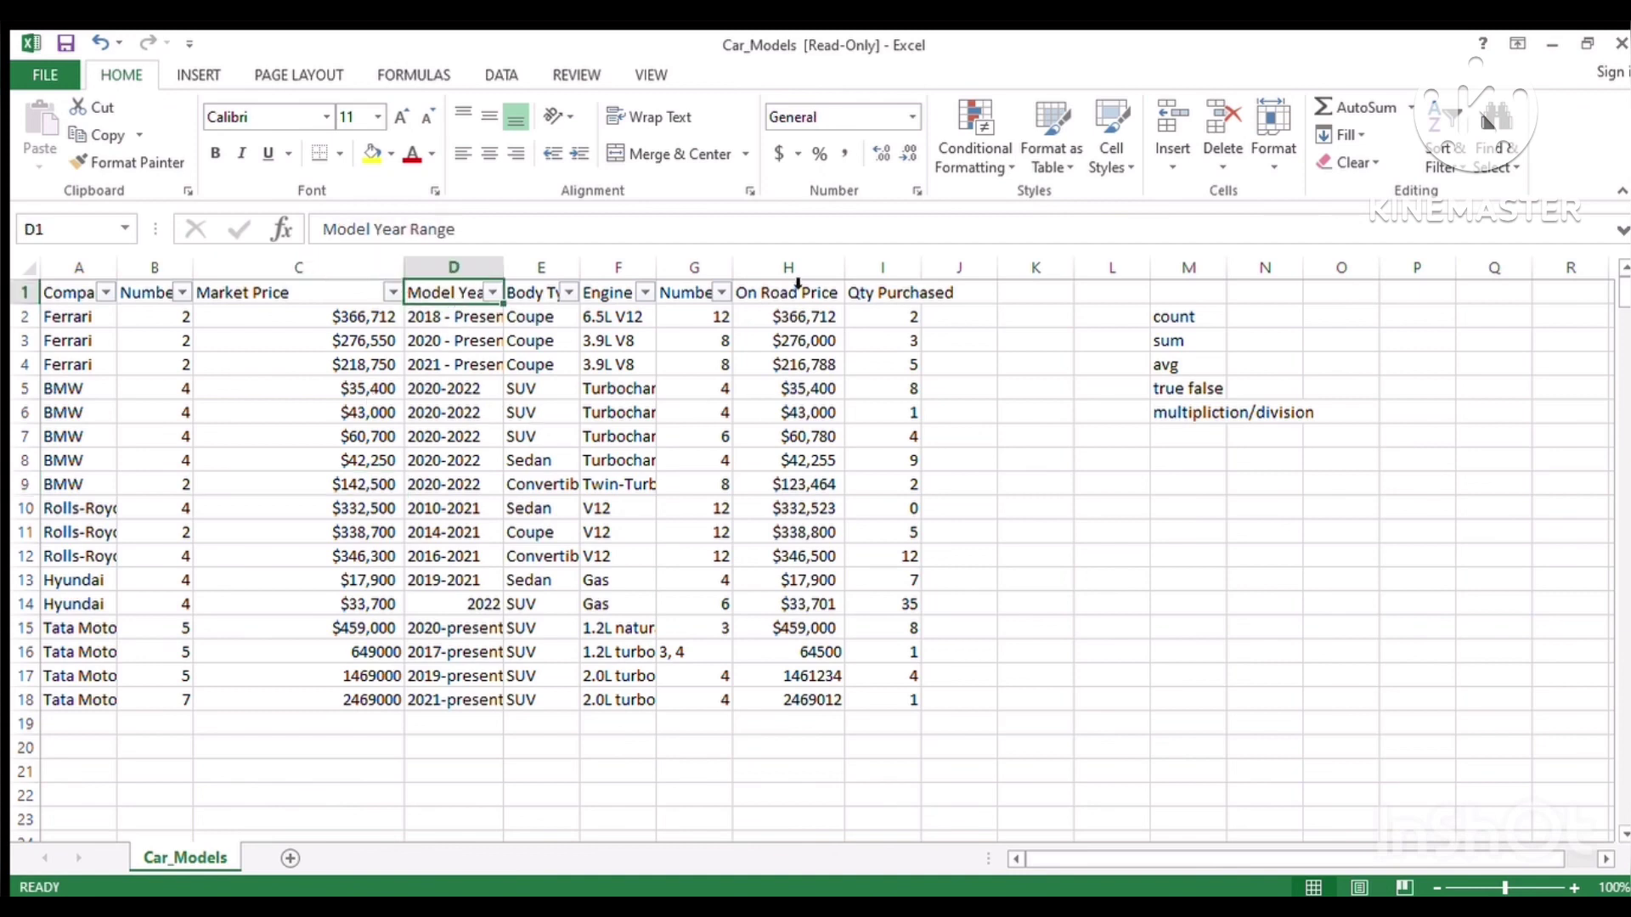
left_click(811, 299)
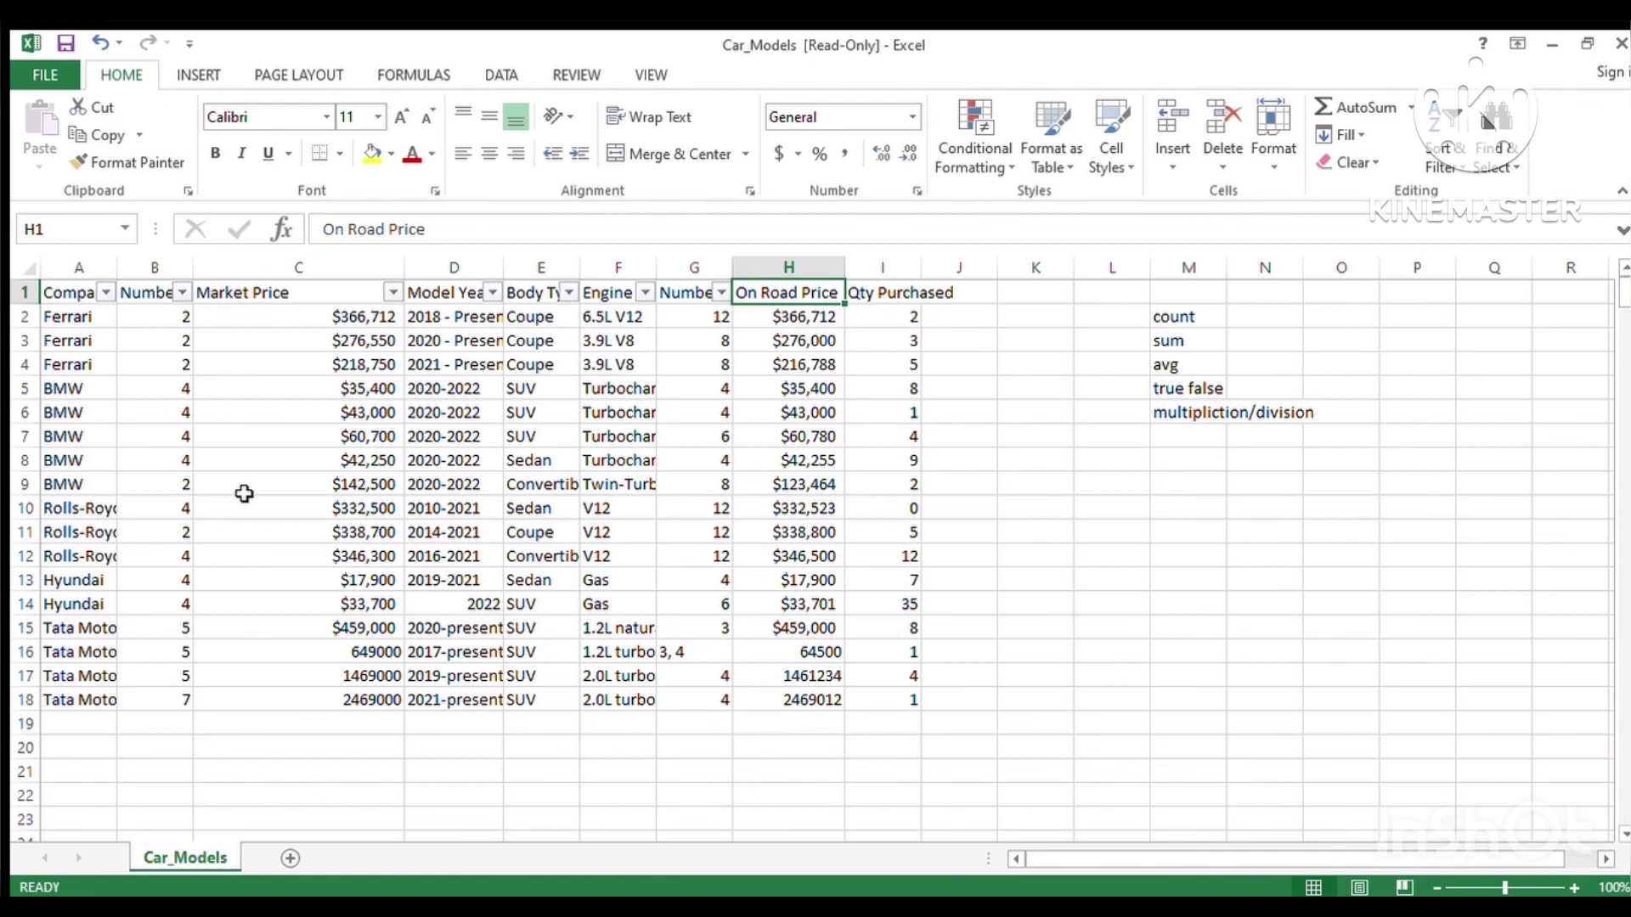
- Auto-fit all columns of the car table to their contents, and slightly narrow the Number of Doors column
left_click(605, 435)
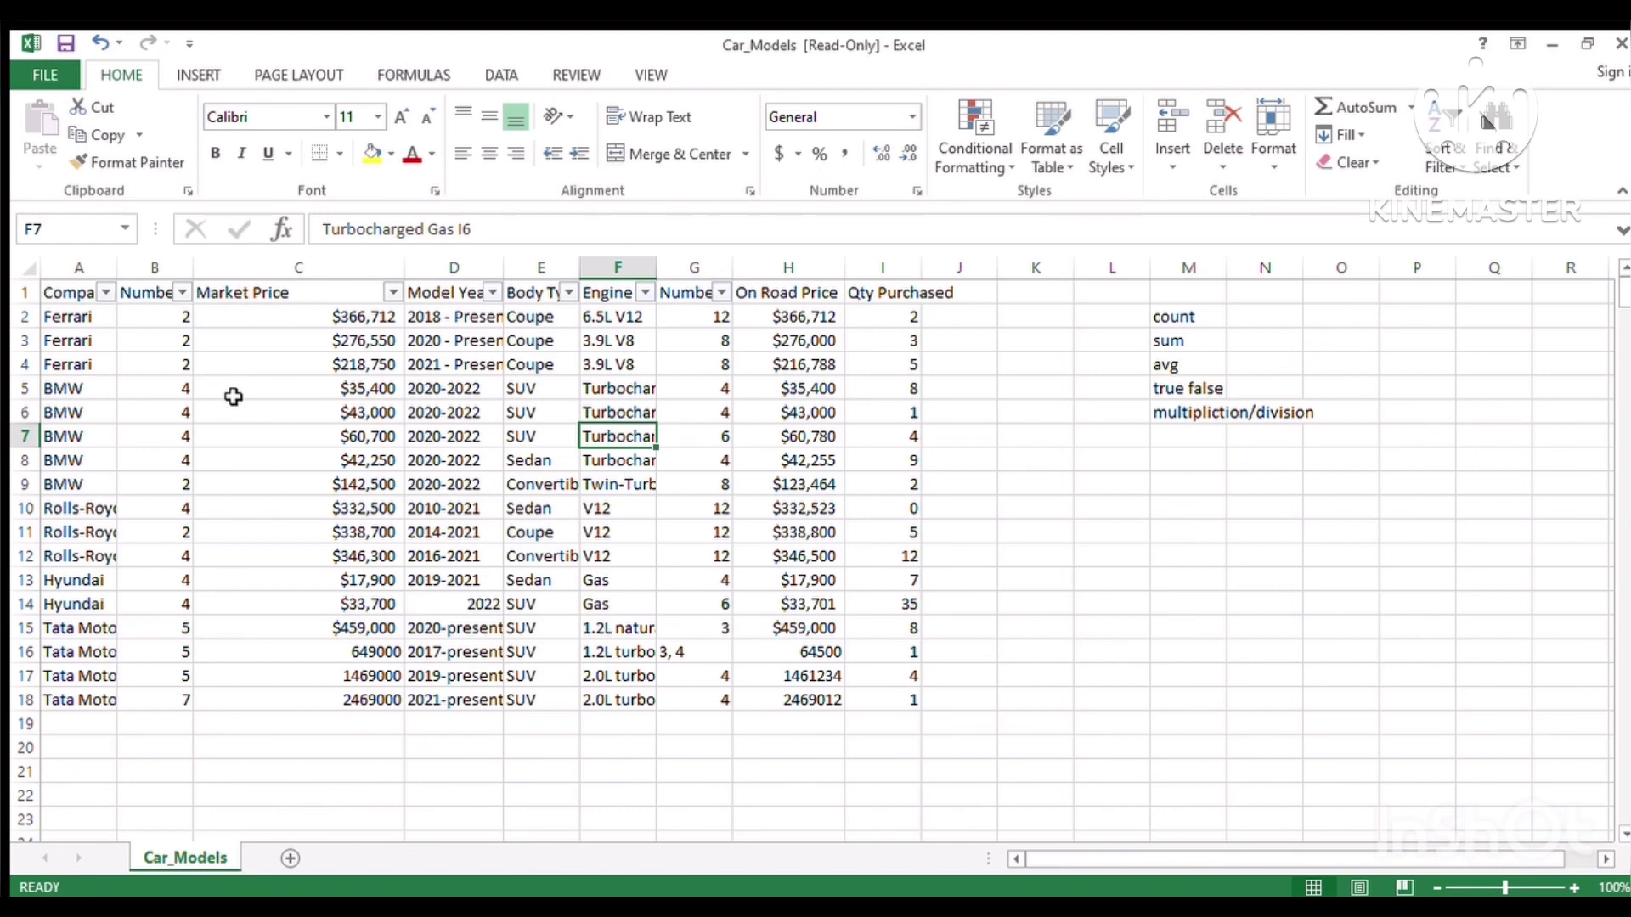
key("ctrl+a")
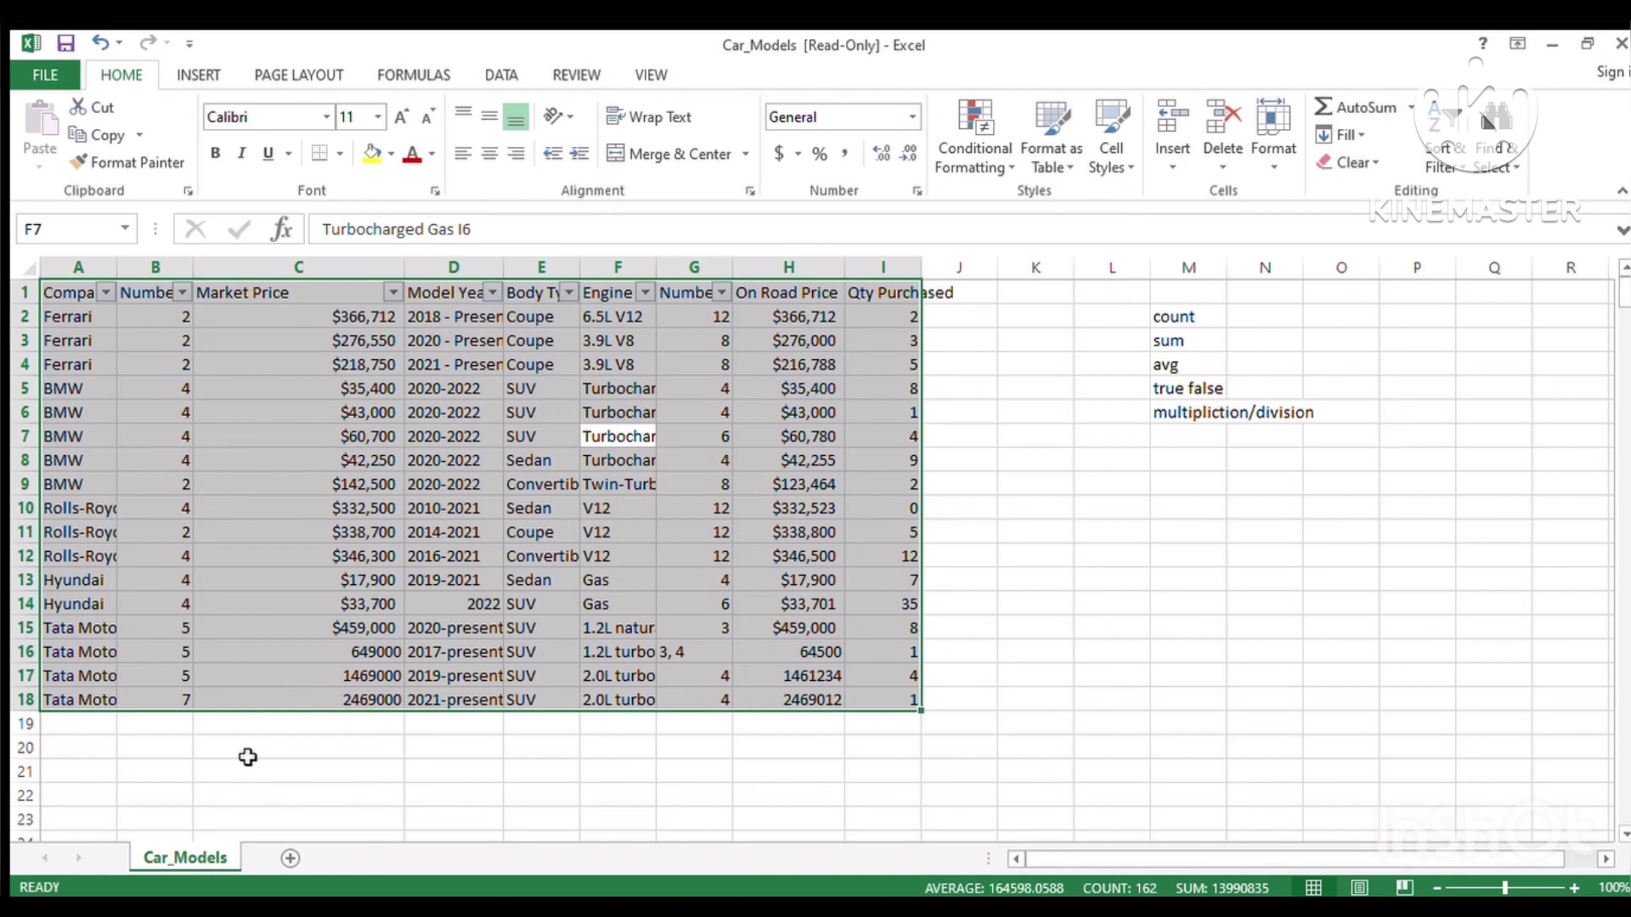
key("alt")
key("h")
key("o")
key("i")
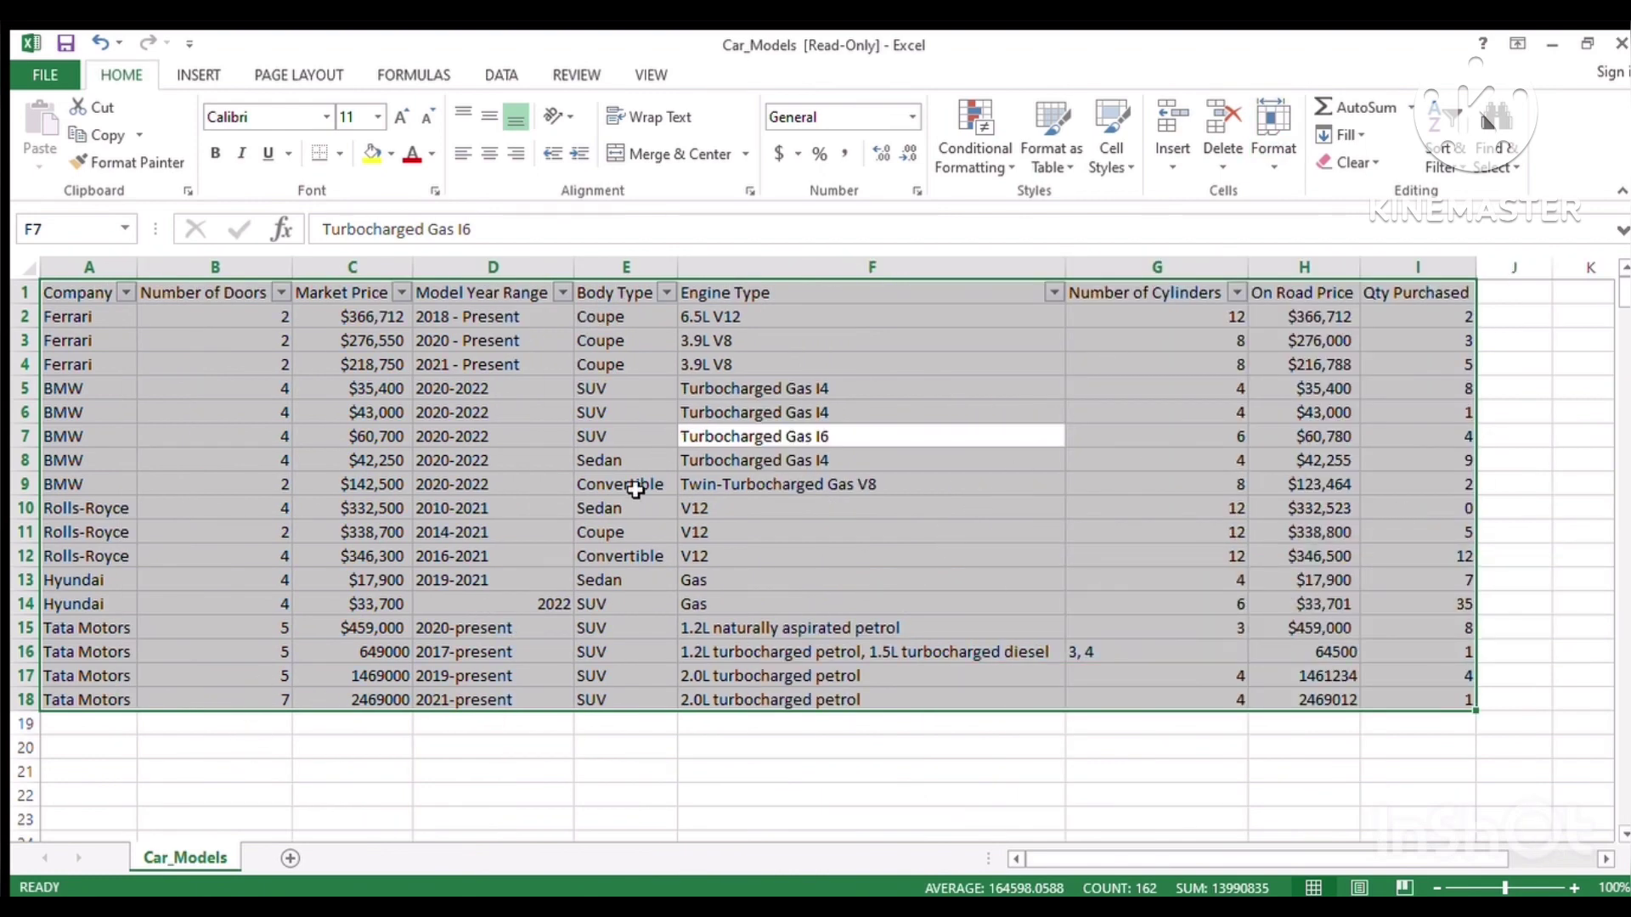
left_click(896, 296)
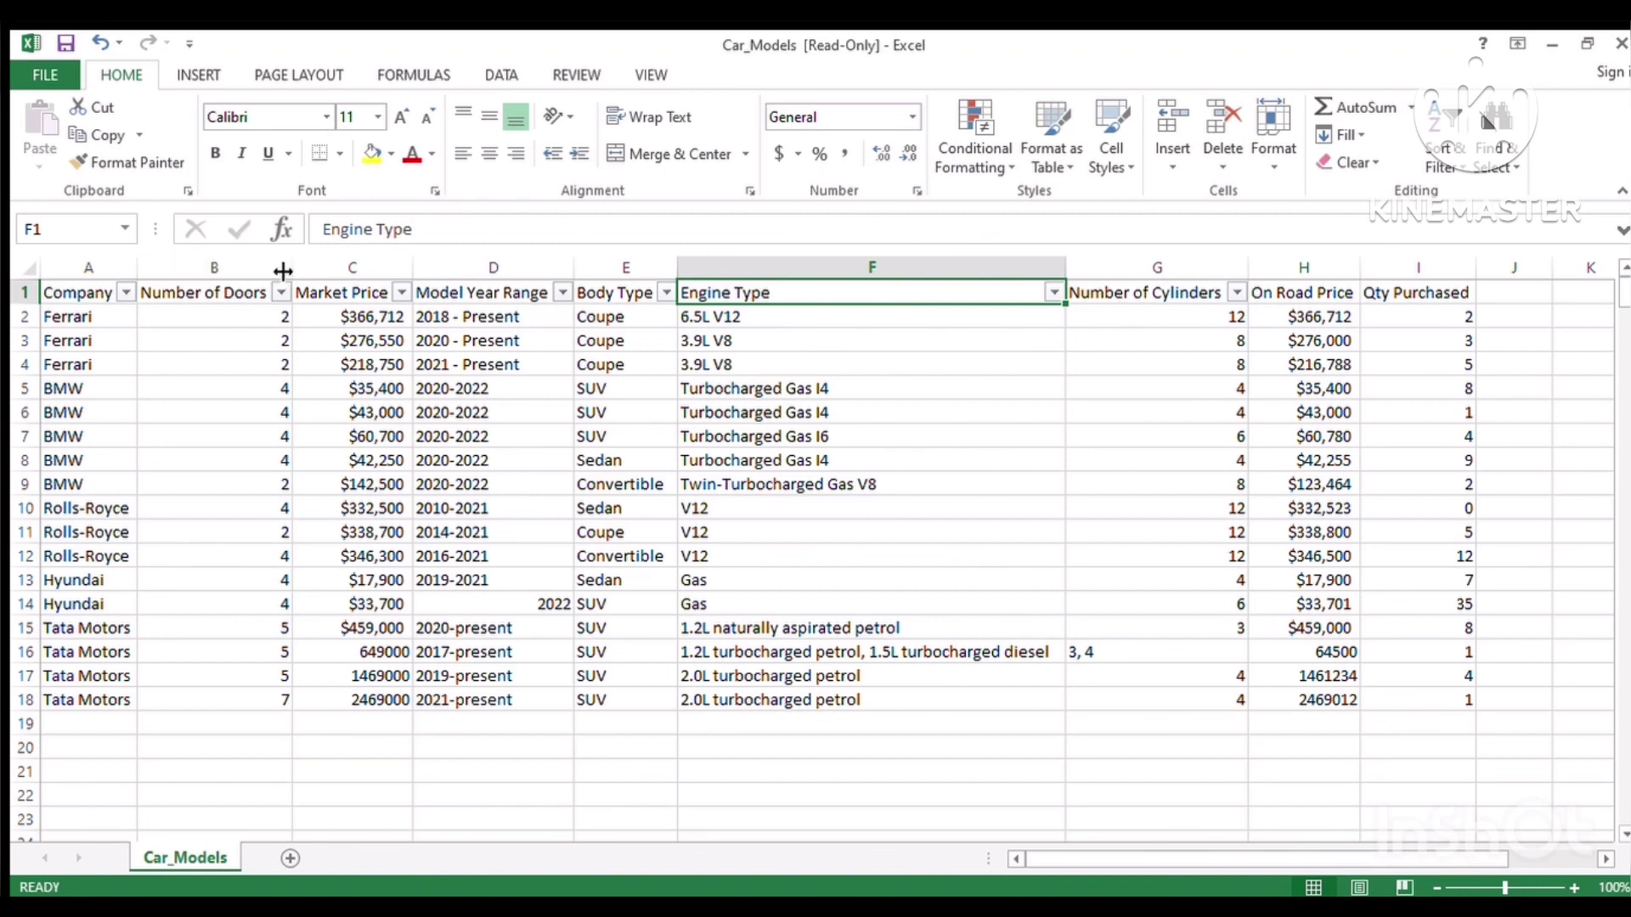
left_click_drag(282, 270, 264, 273)
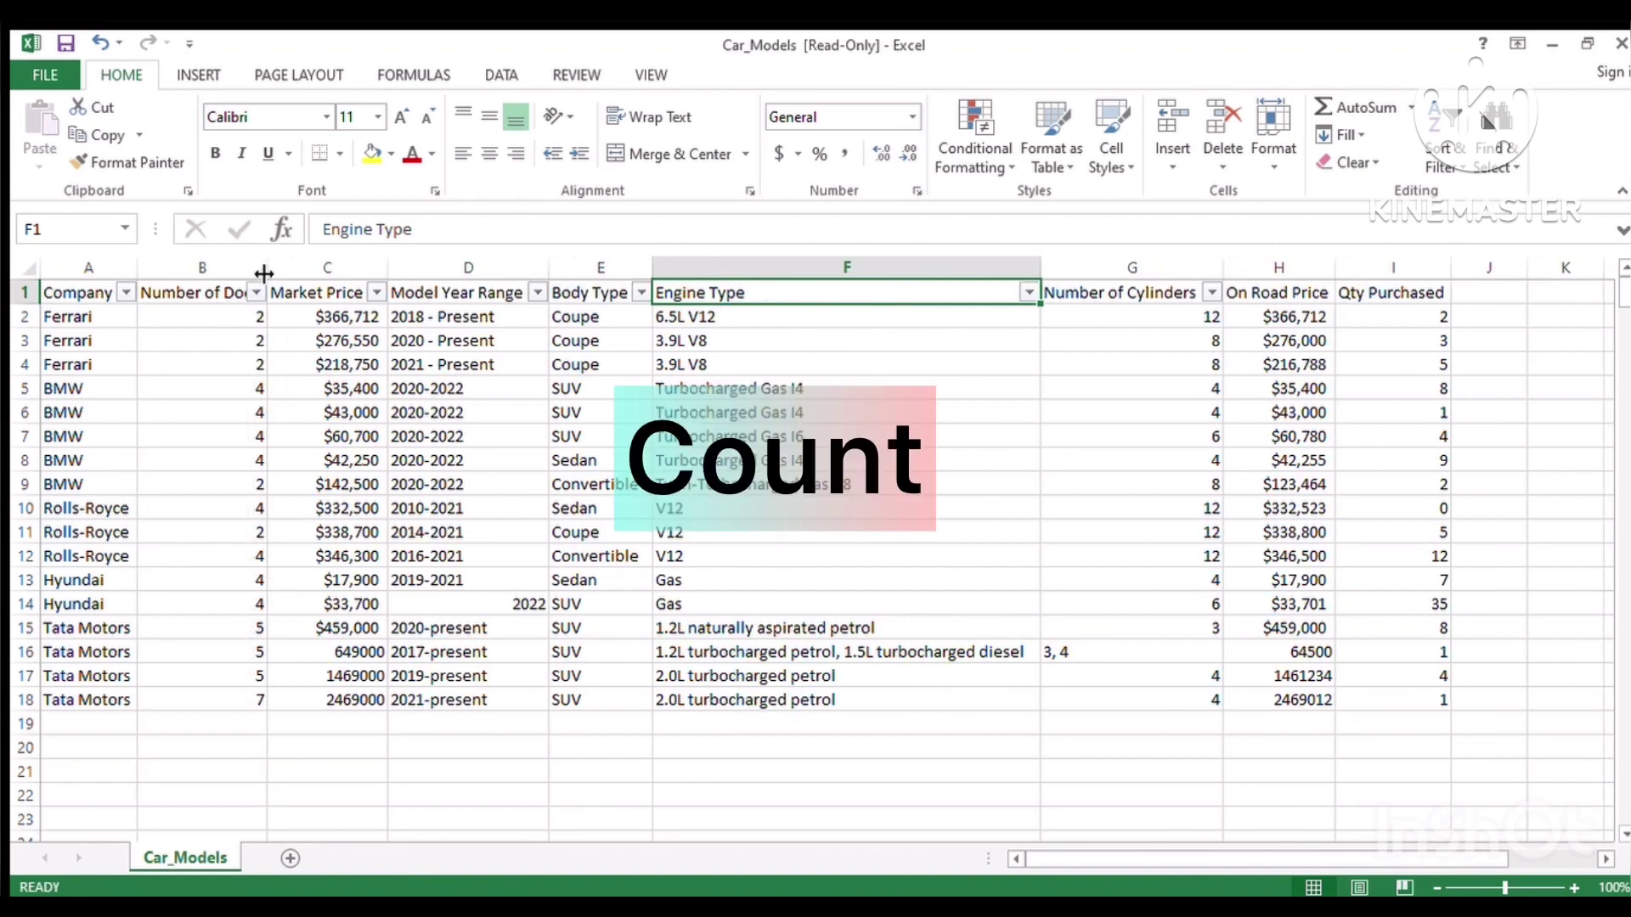
- Start a COUNT formula in cell A19 below the Company column
left_click(78, 721)
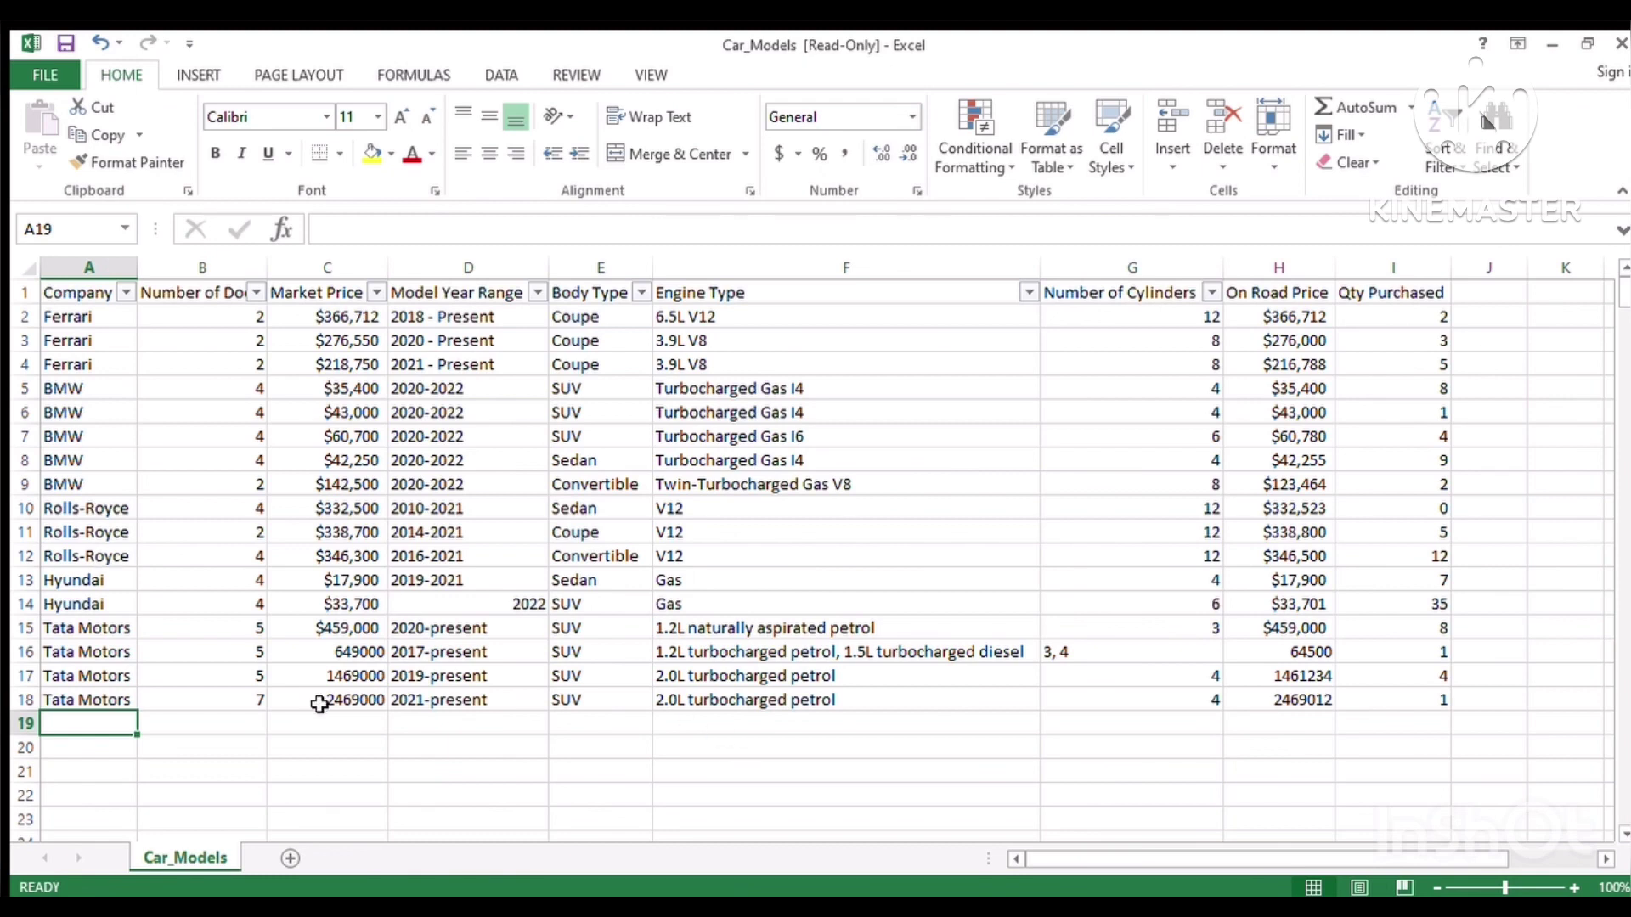
type("=")
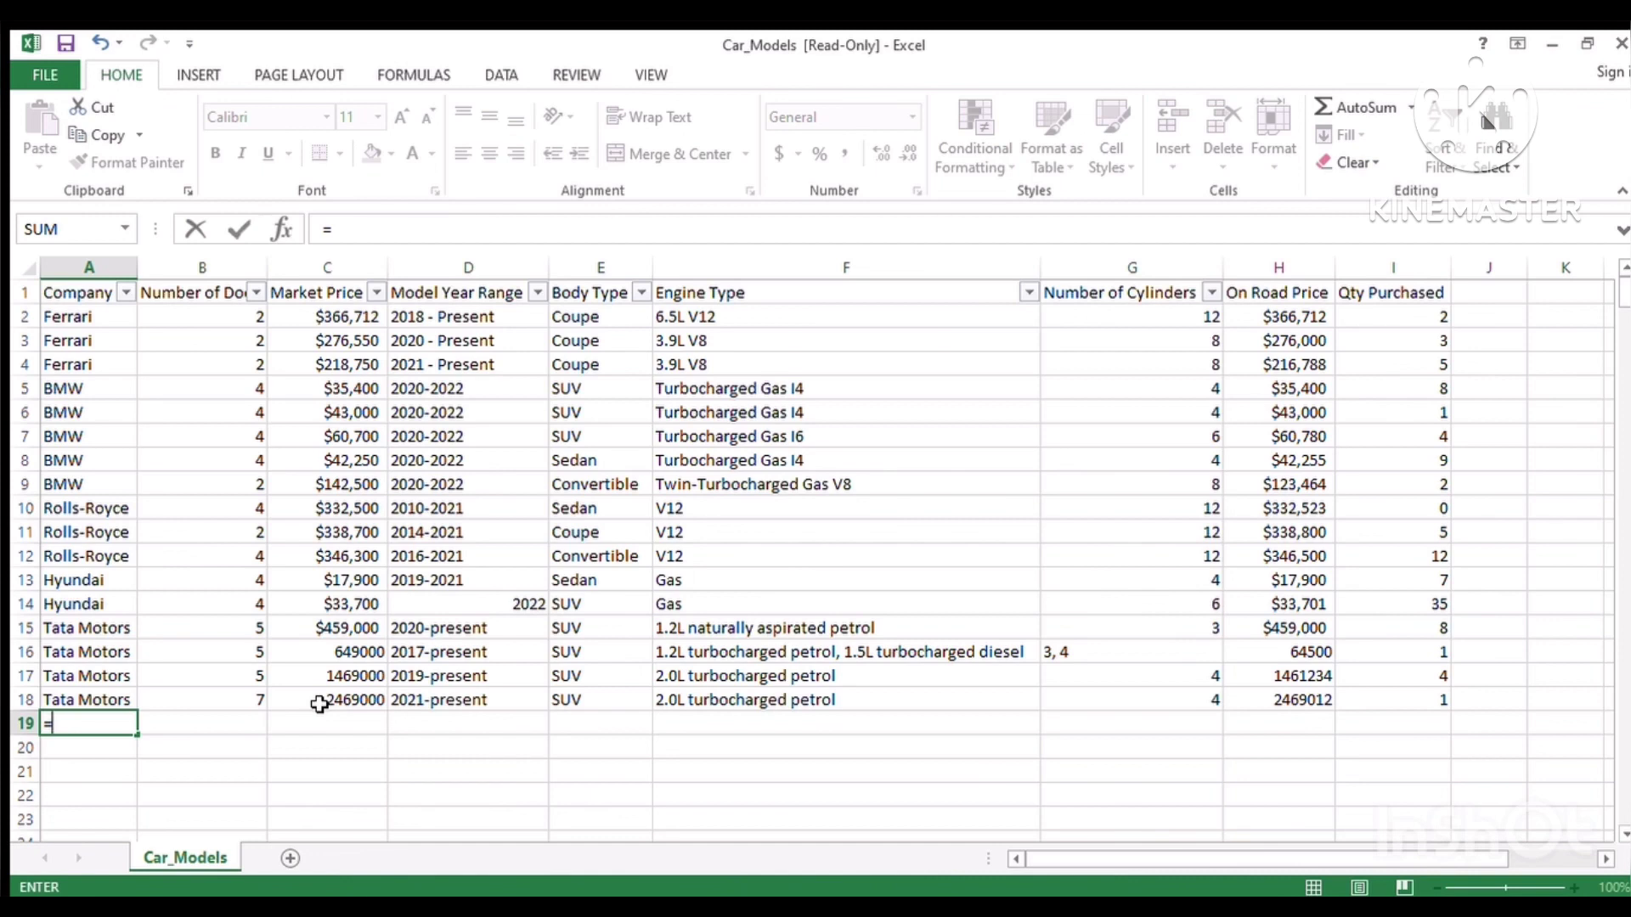
type("cou")
type("nt")
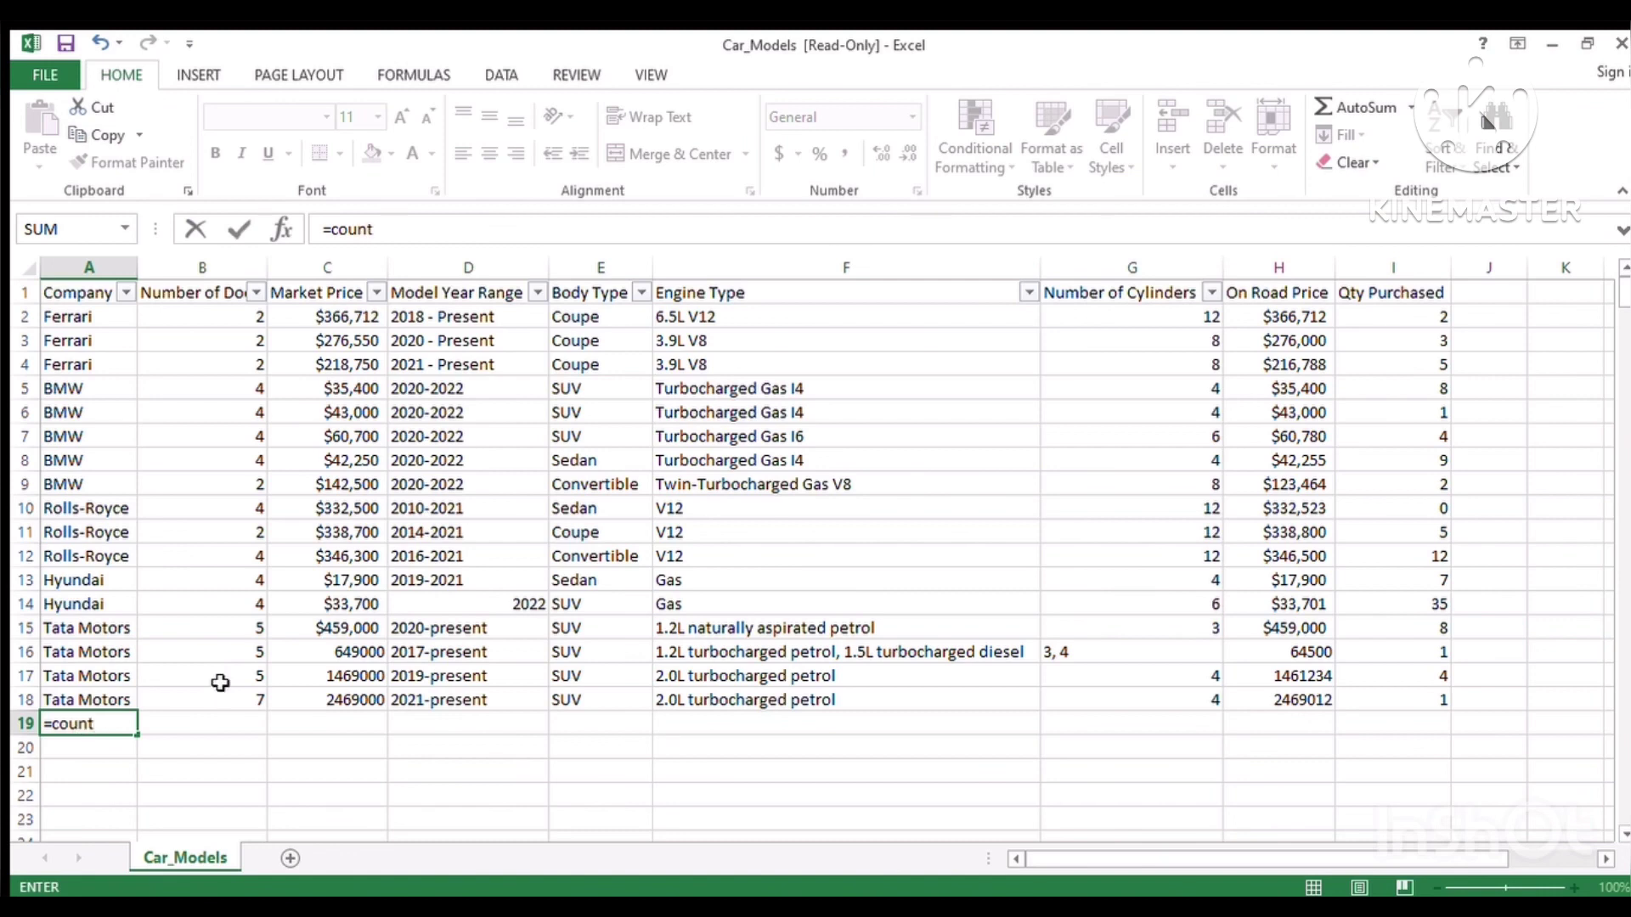
key("BackSpace")
key("BackSpace")
key("BackSpace")
type("u")
double_click(203, 678)
key("BackSpace")
key("BackSpace")
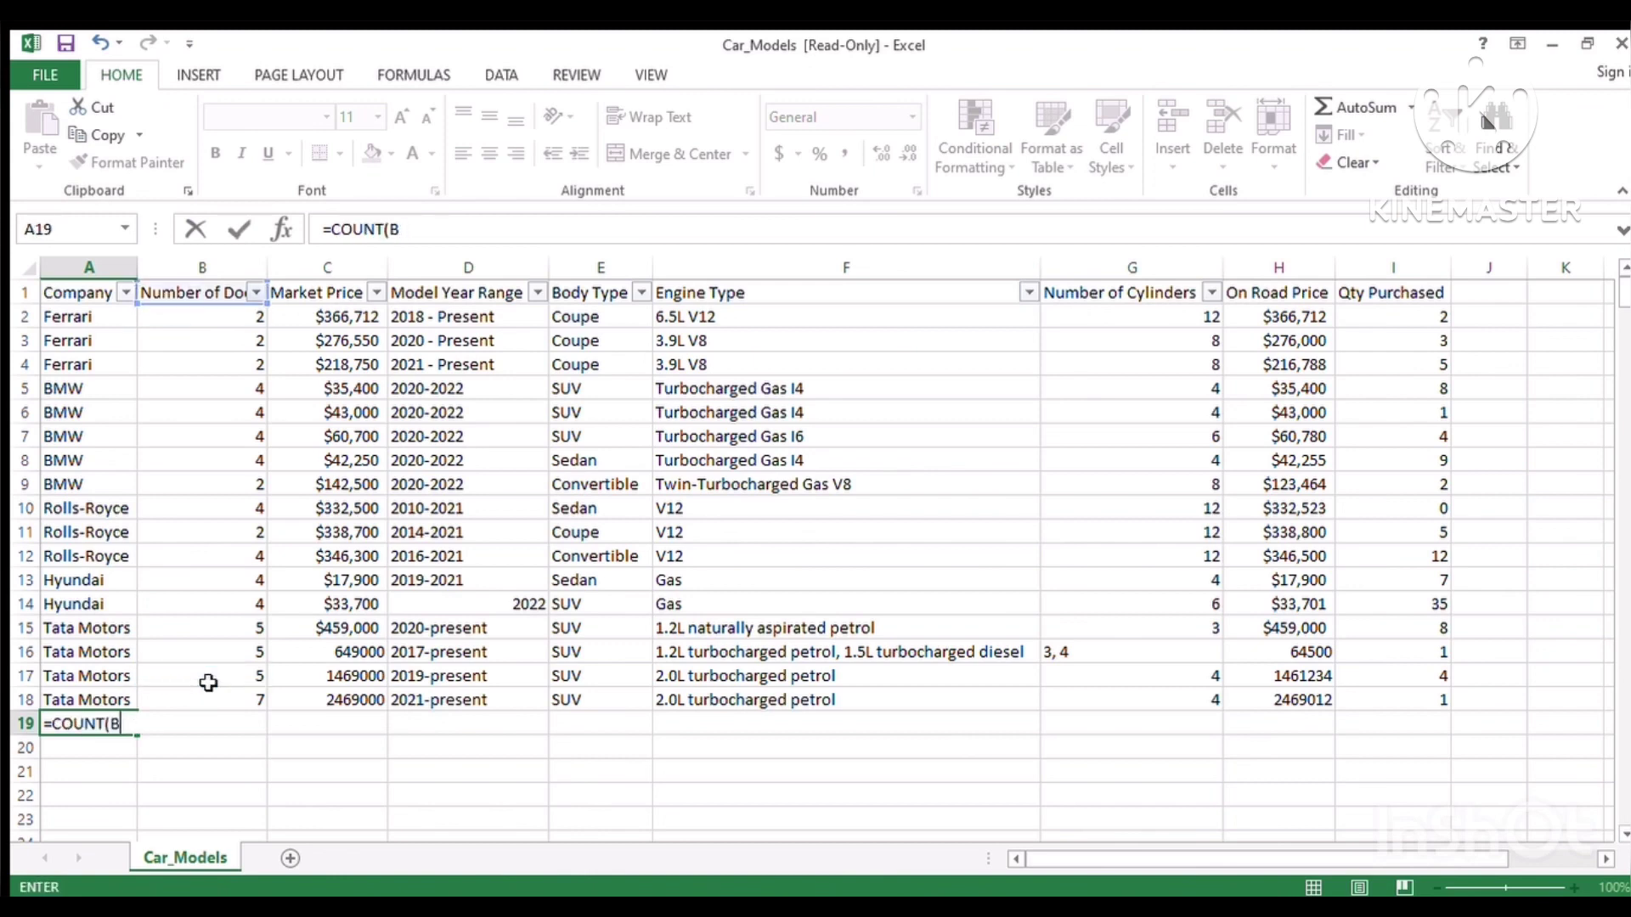
key("BackSpace")
key("BackSpace")
key("BackSpace")
key("BackSpace")
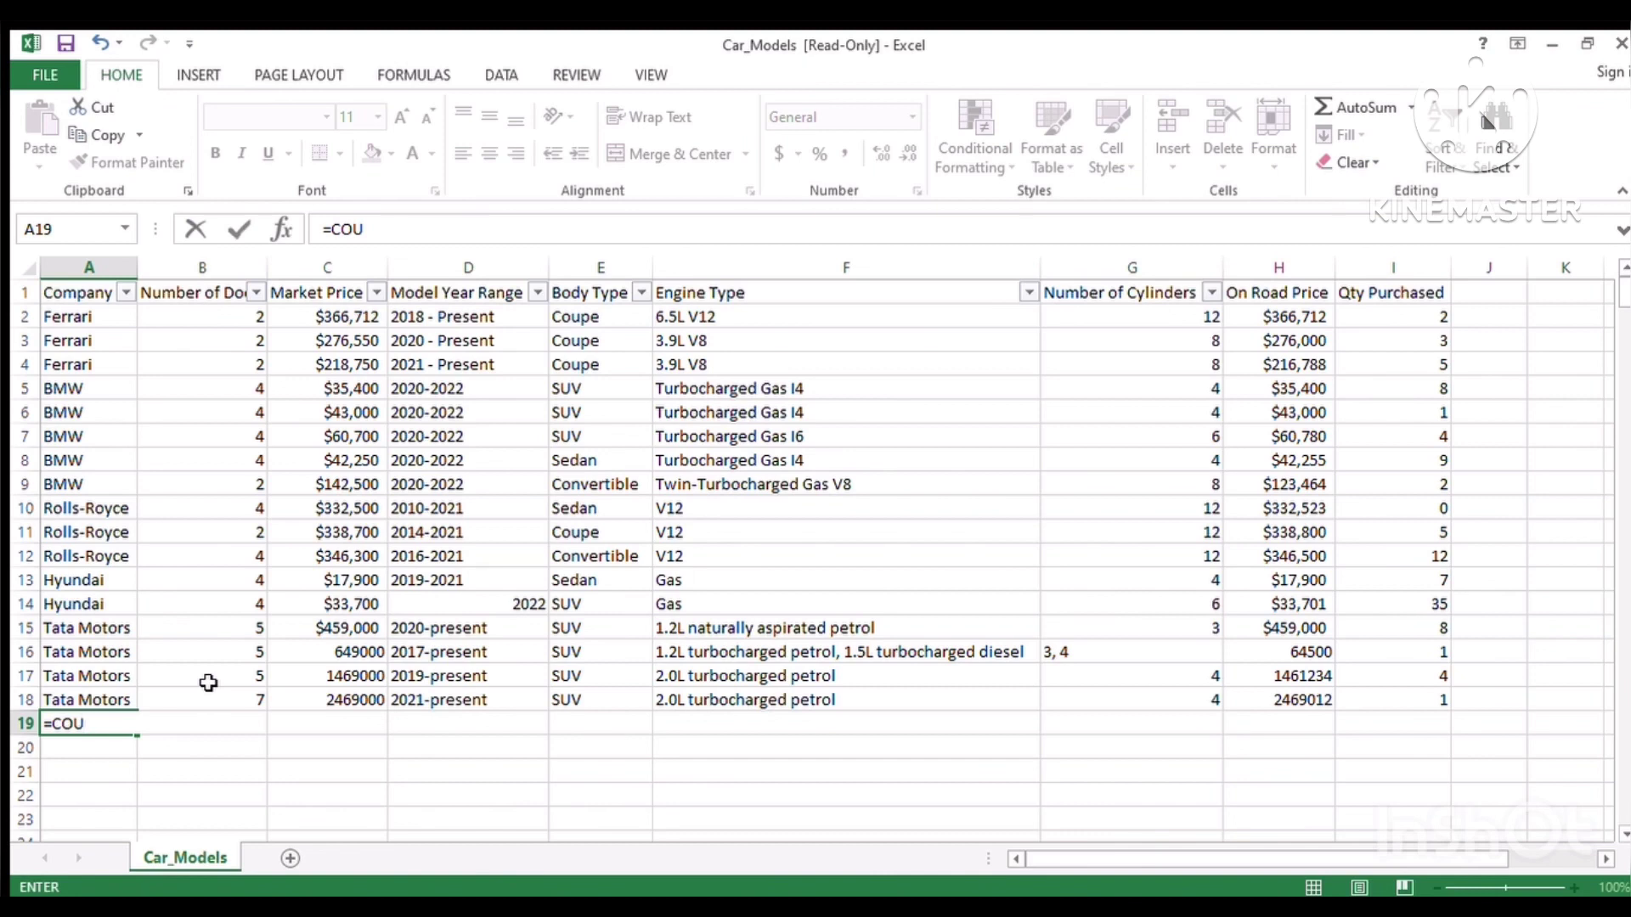
type("NT(")
left_click_drag(84, 321, 119, 699)
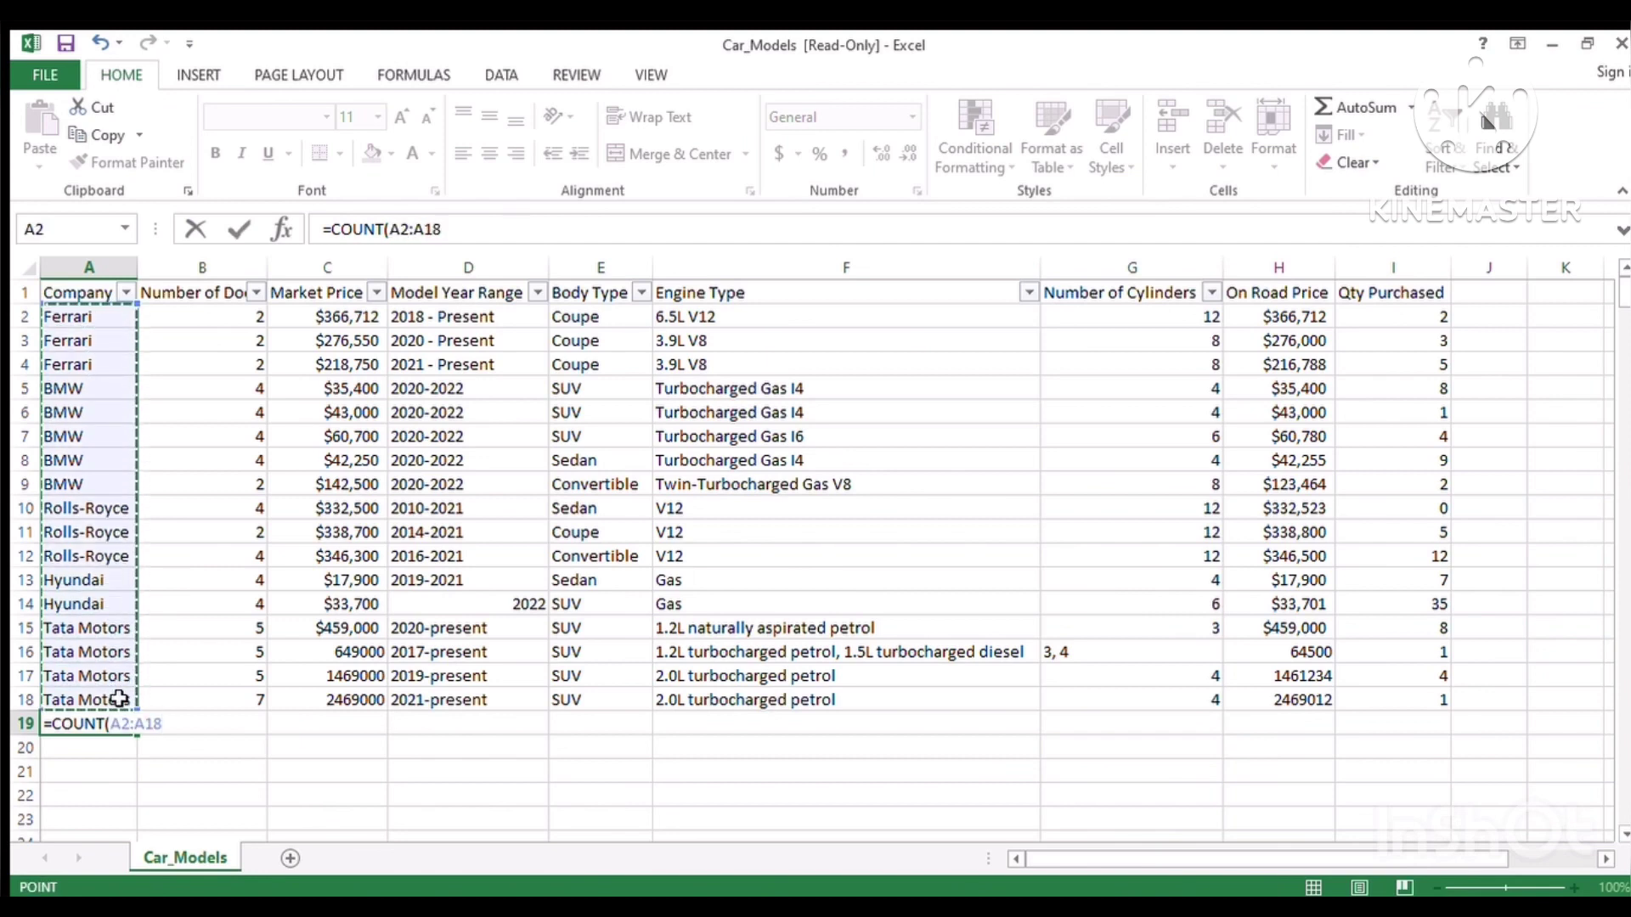
key("BackSpace")
key("BackSpace")
key("BackSpace")
key("BackSpace")
key("BackSpace")
key("BackSpace")
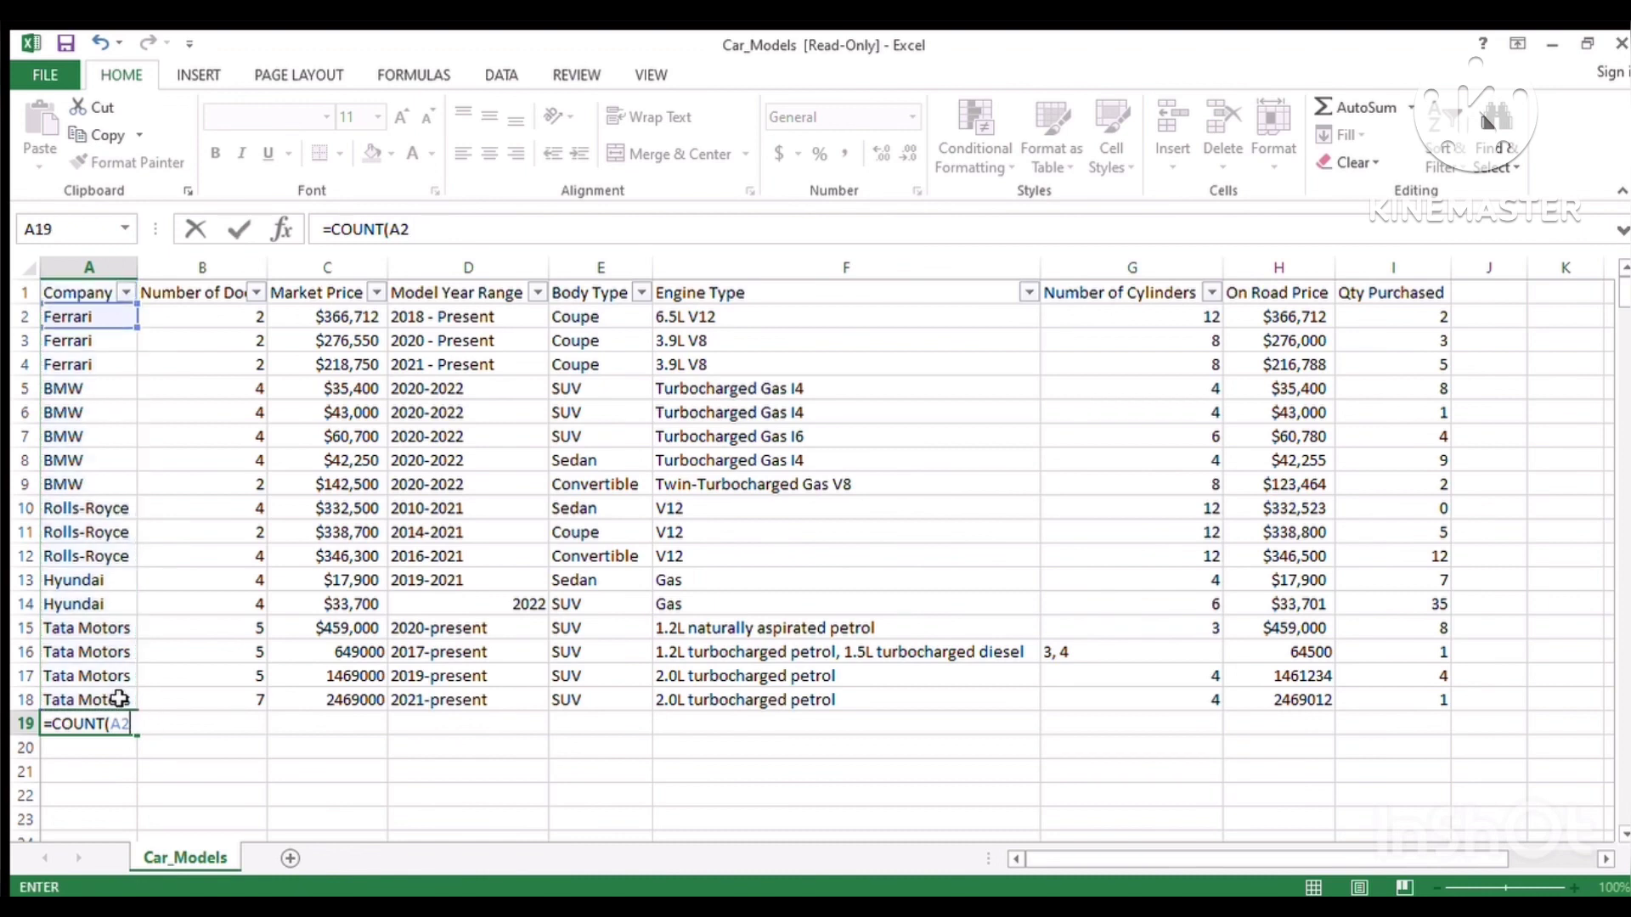
- Try listing cells A2, A3 and A4 as separate arguments of the COUNT formula in A19, and clear them
left_click(92, 317)
type(",")
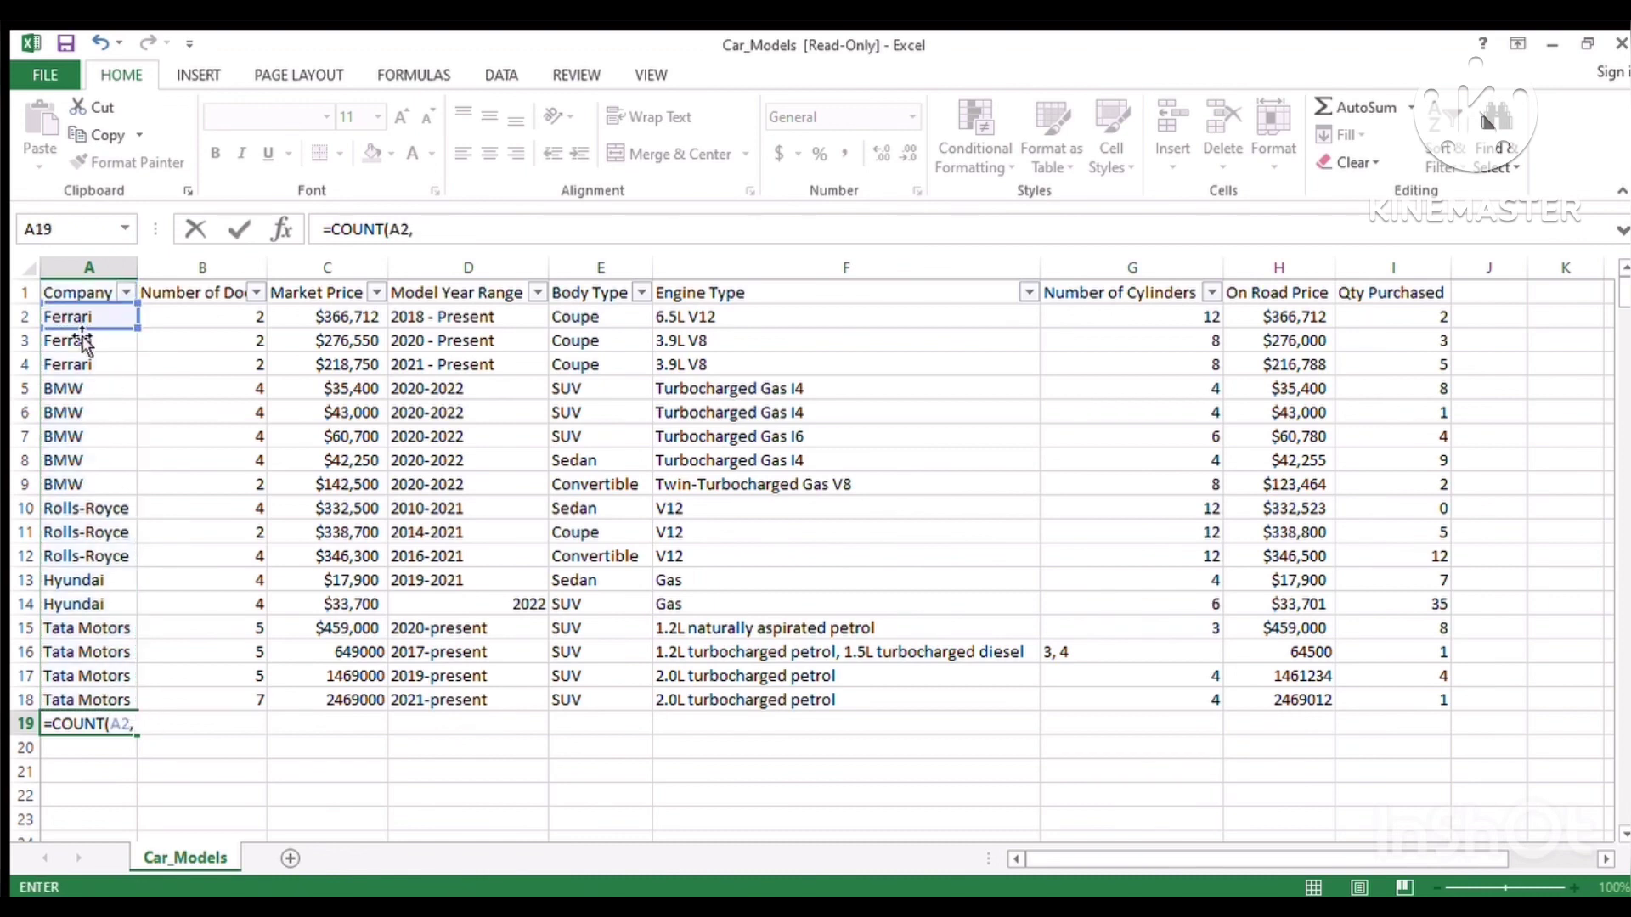
left_click(79, 341)
type(",")
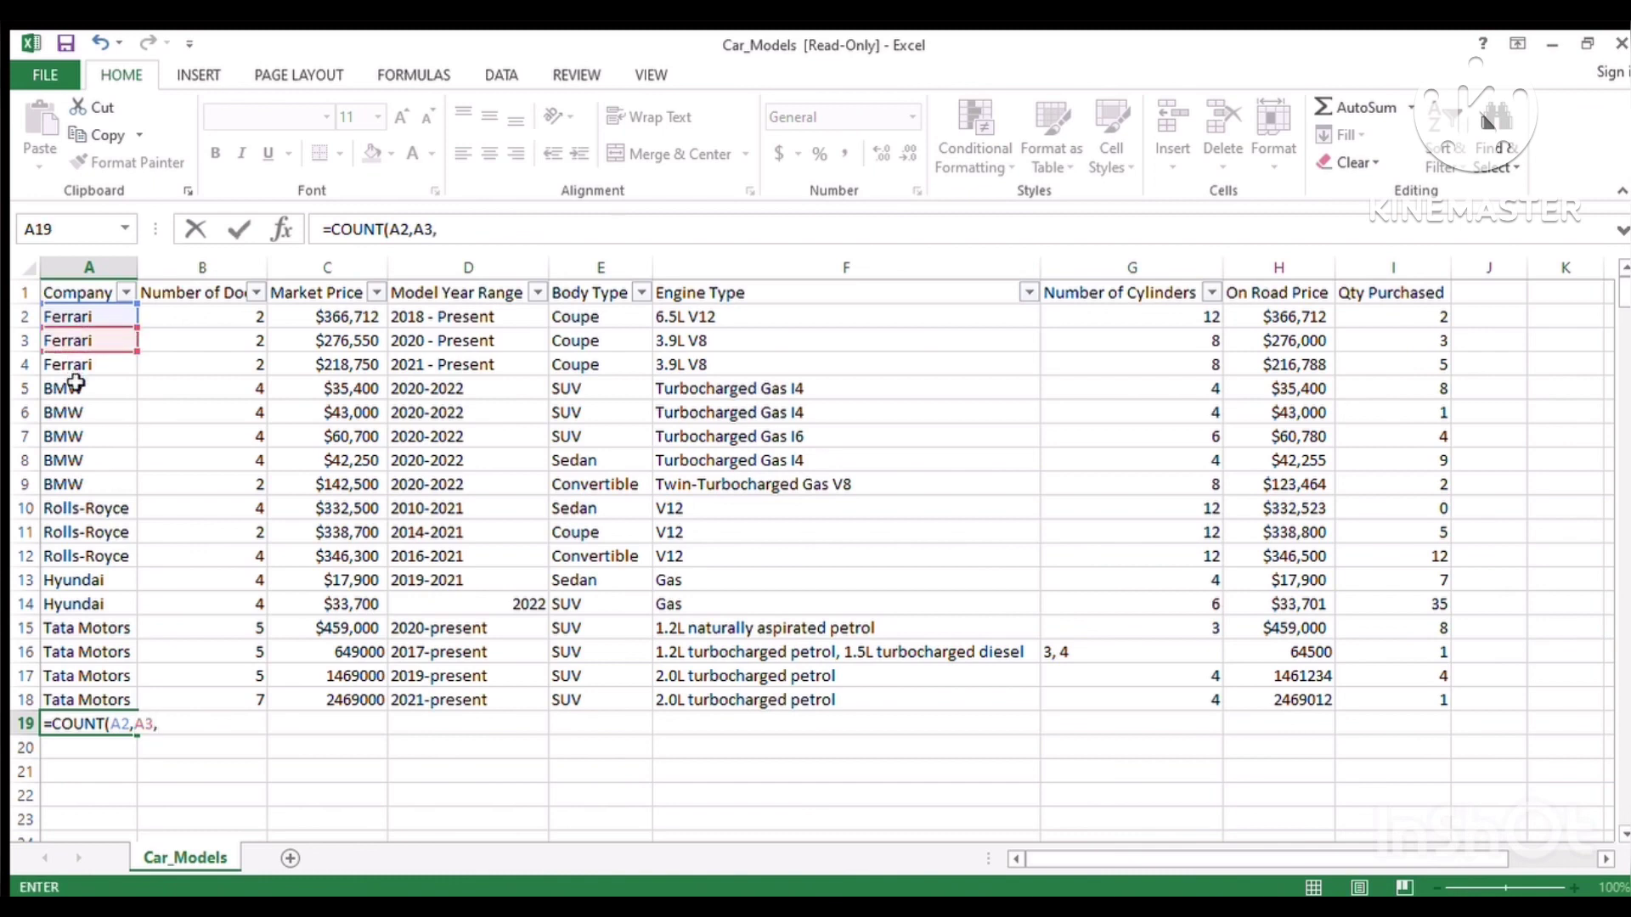
left_click(76, 365)
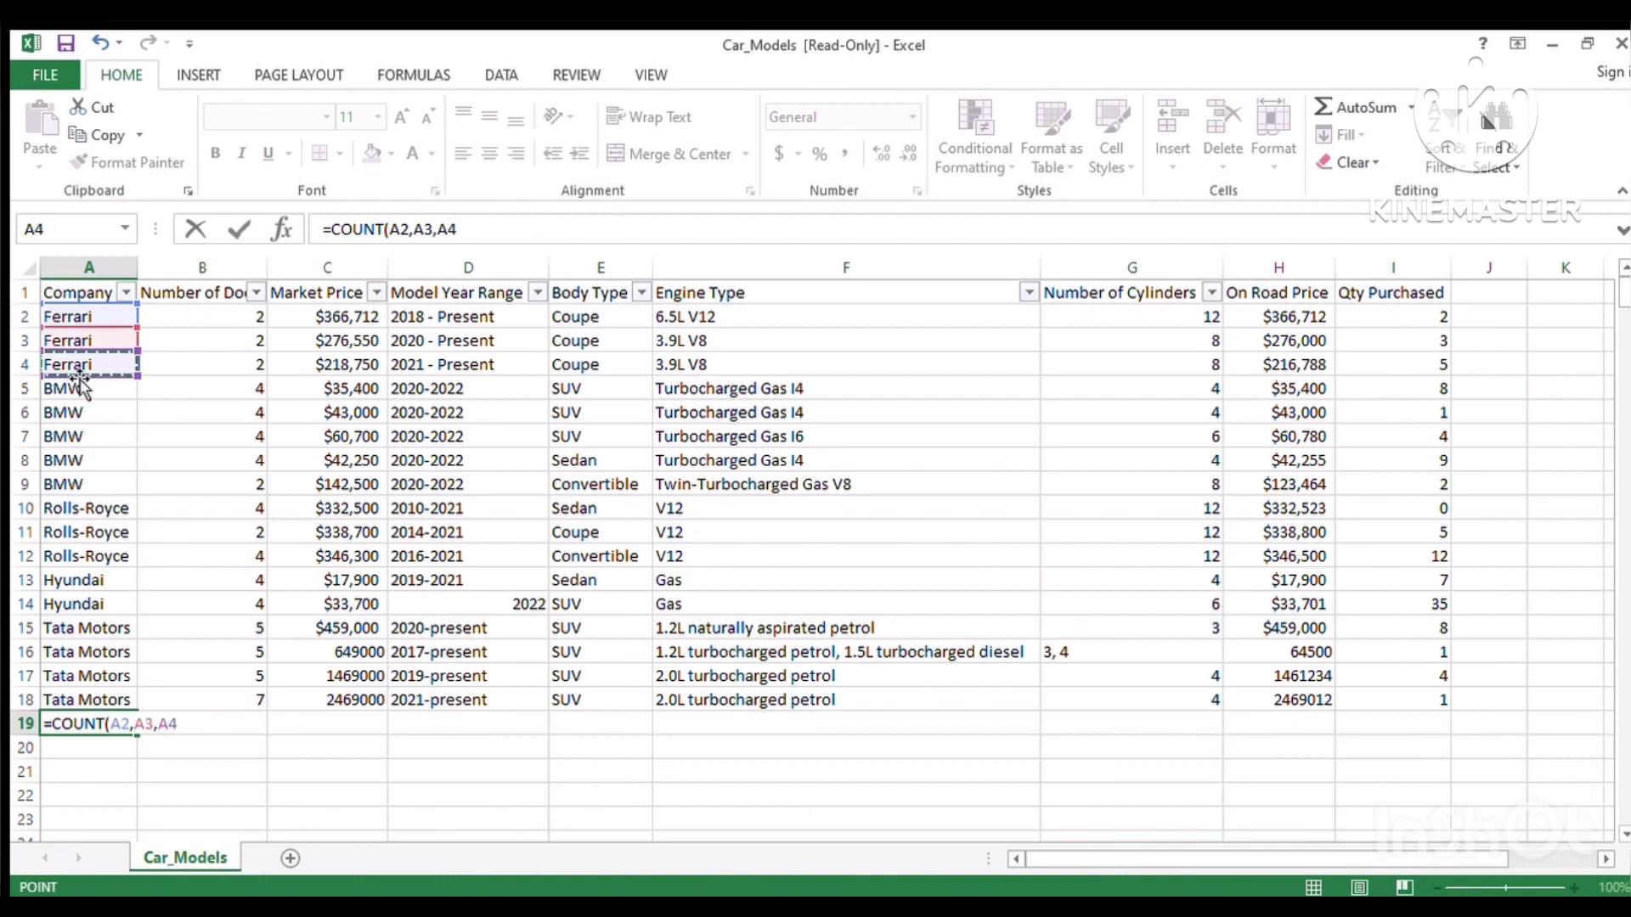
key("BackSpace")
key("BackSpace")
key("BackSpace")
key("BackSpace")
key("BackSpace")
key("BackSpace")
key("BackSpace")
key("BackSpace")
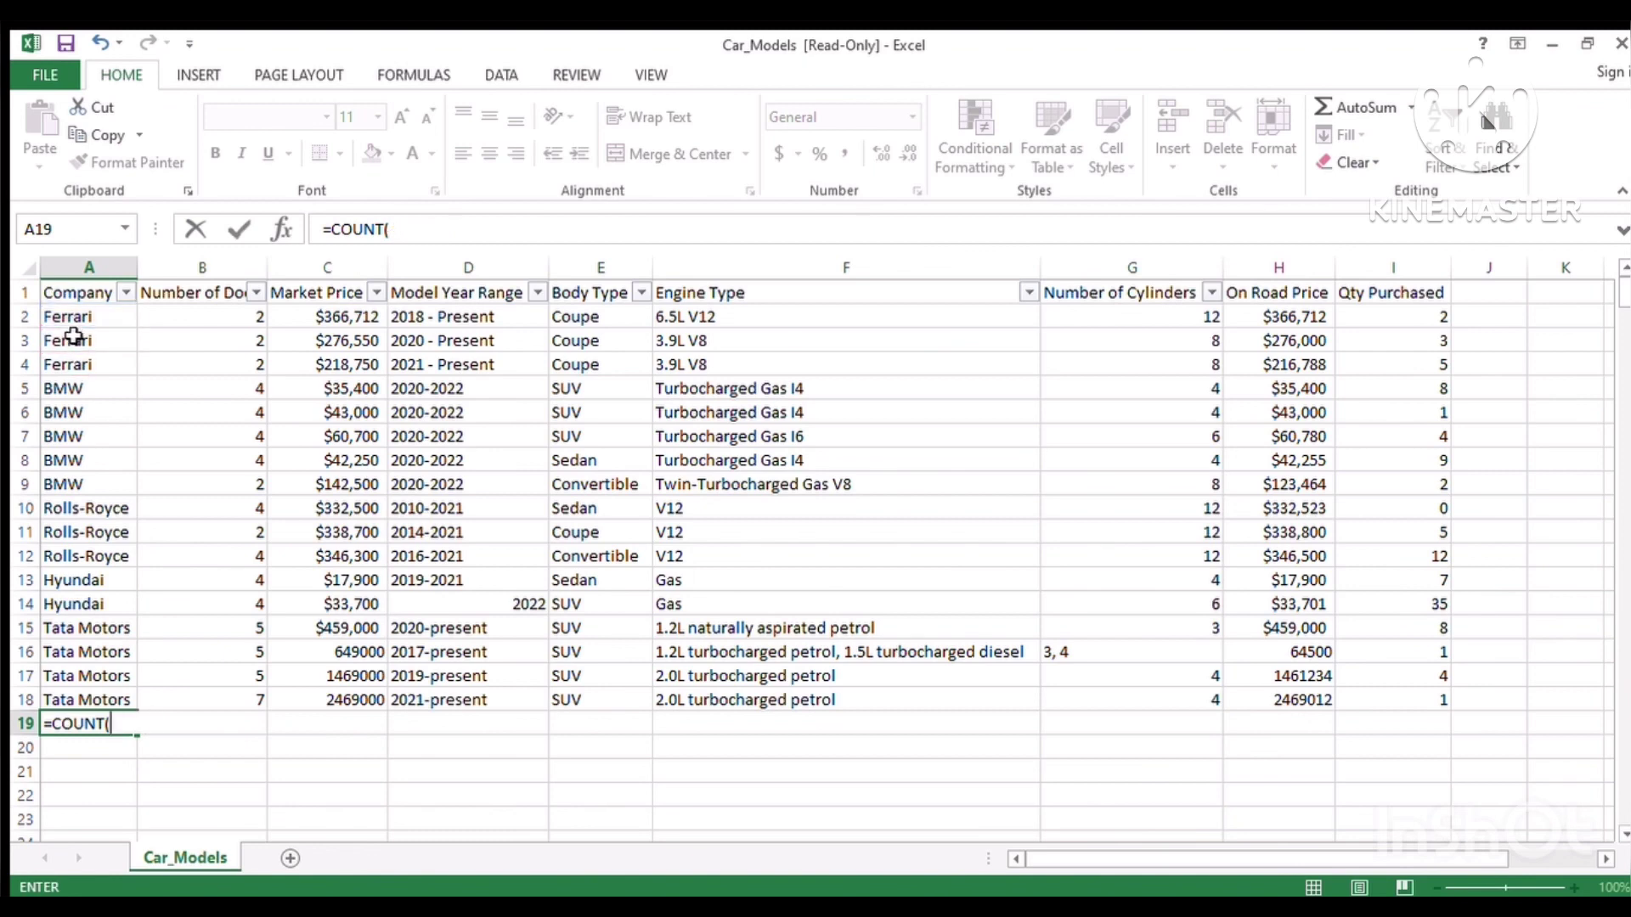
- Complete the COUNT formula in A19 with the company name range A2:A18
left_click_drag(72, 323, 113, 693)
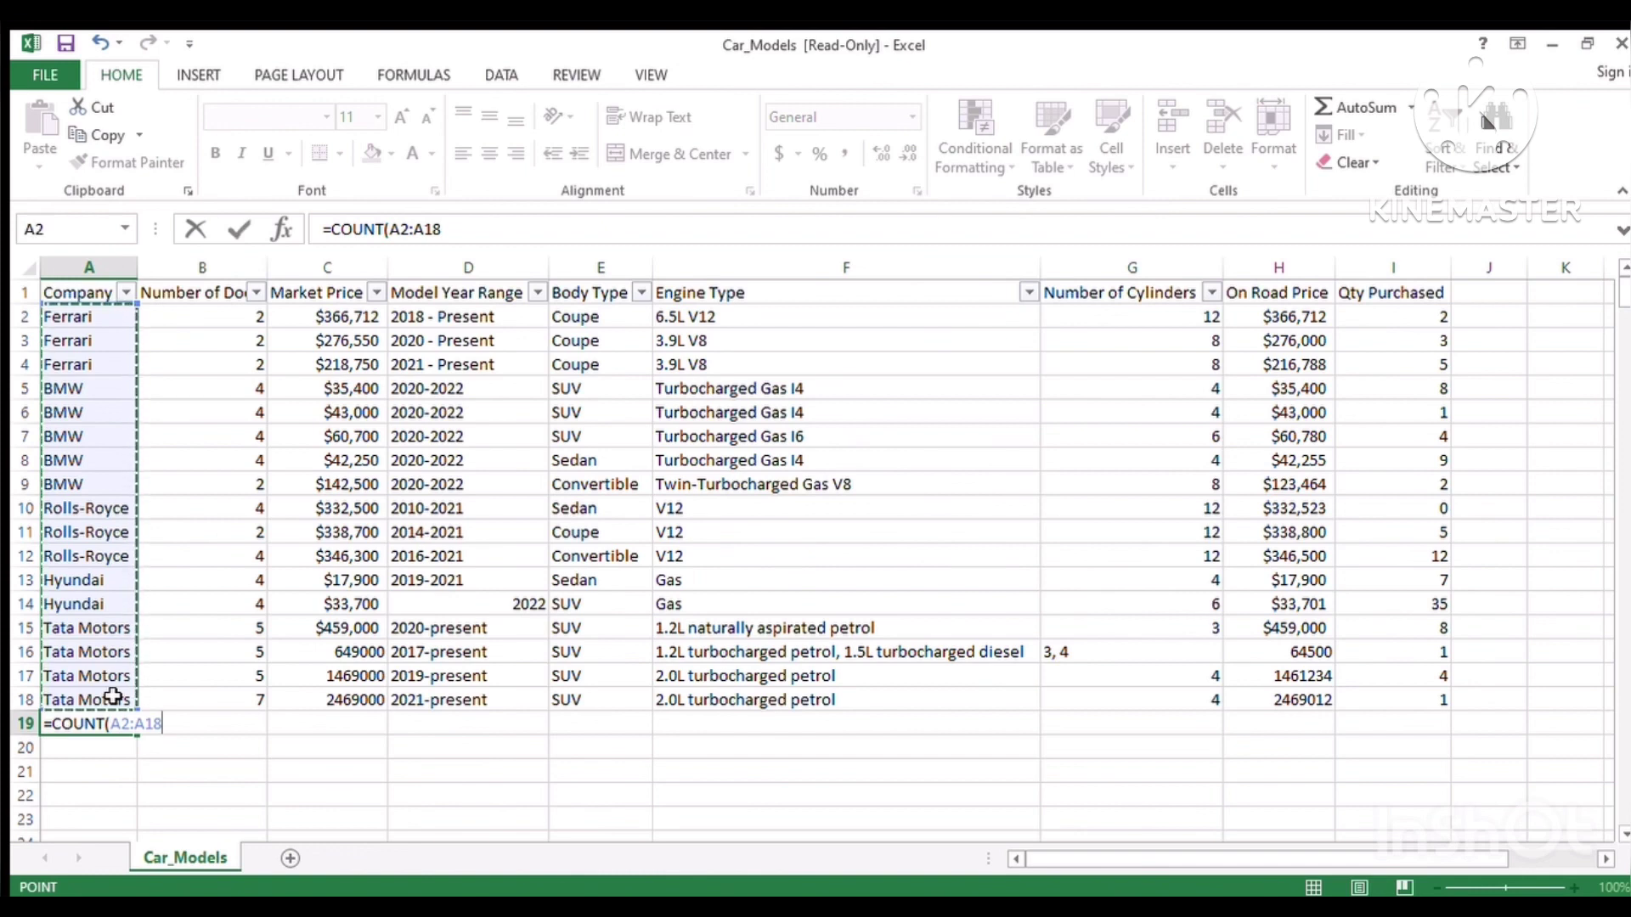
type(")")
key("Return")
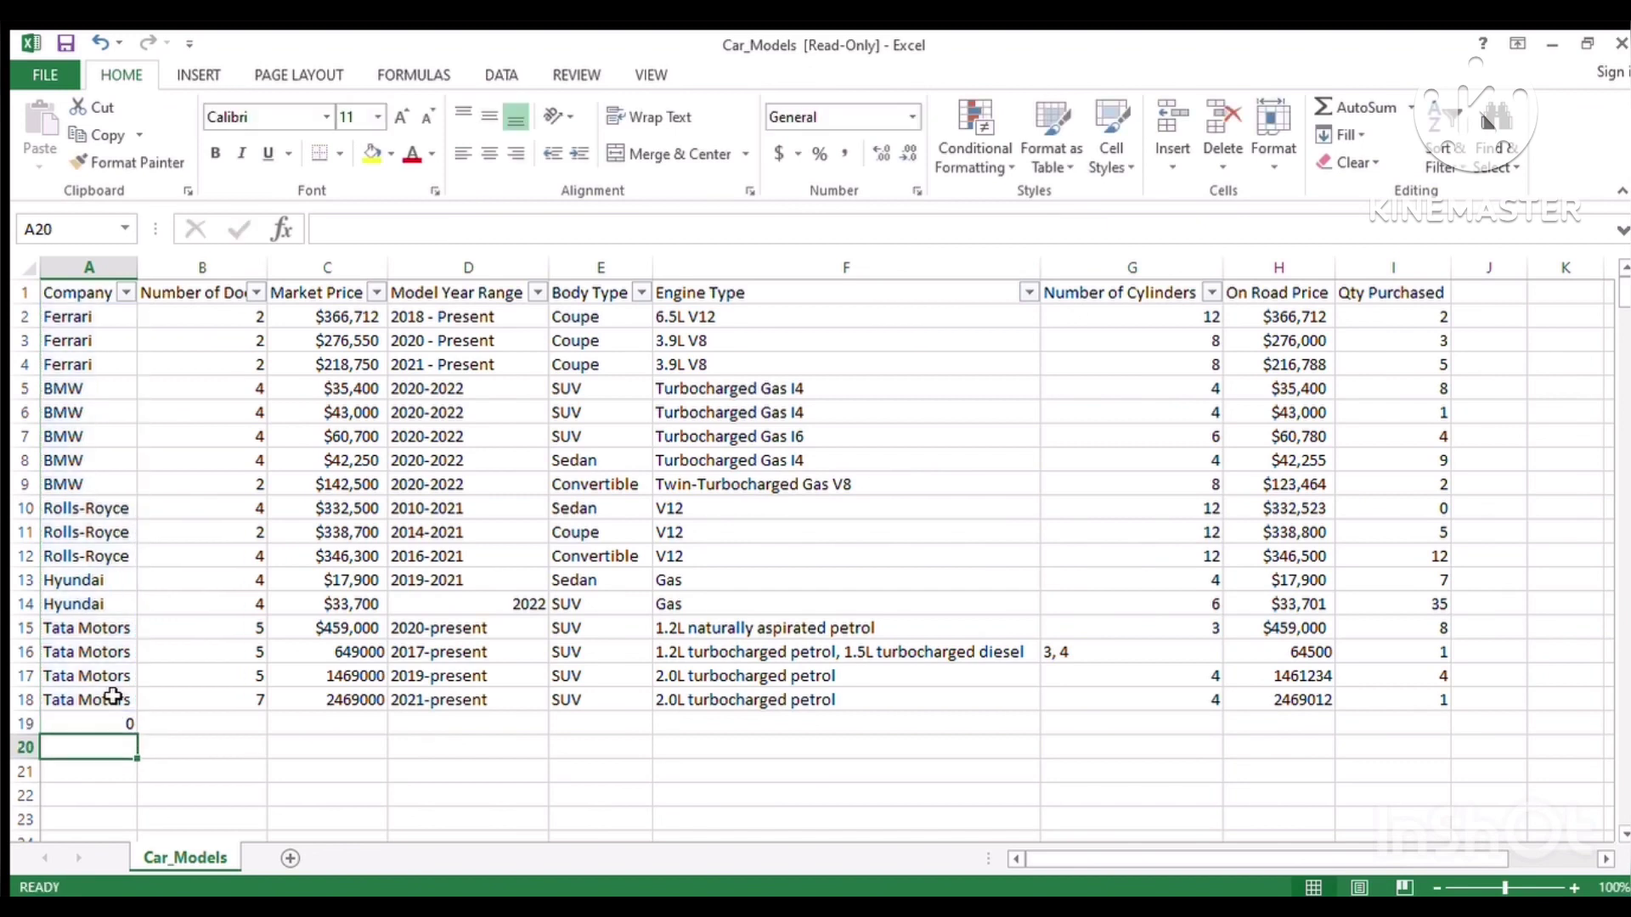
key("Up")
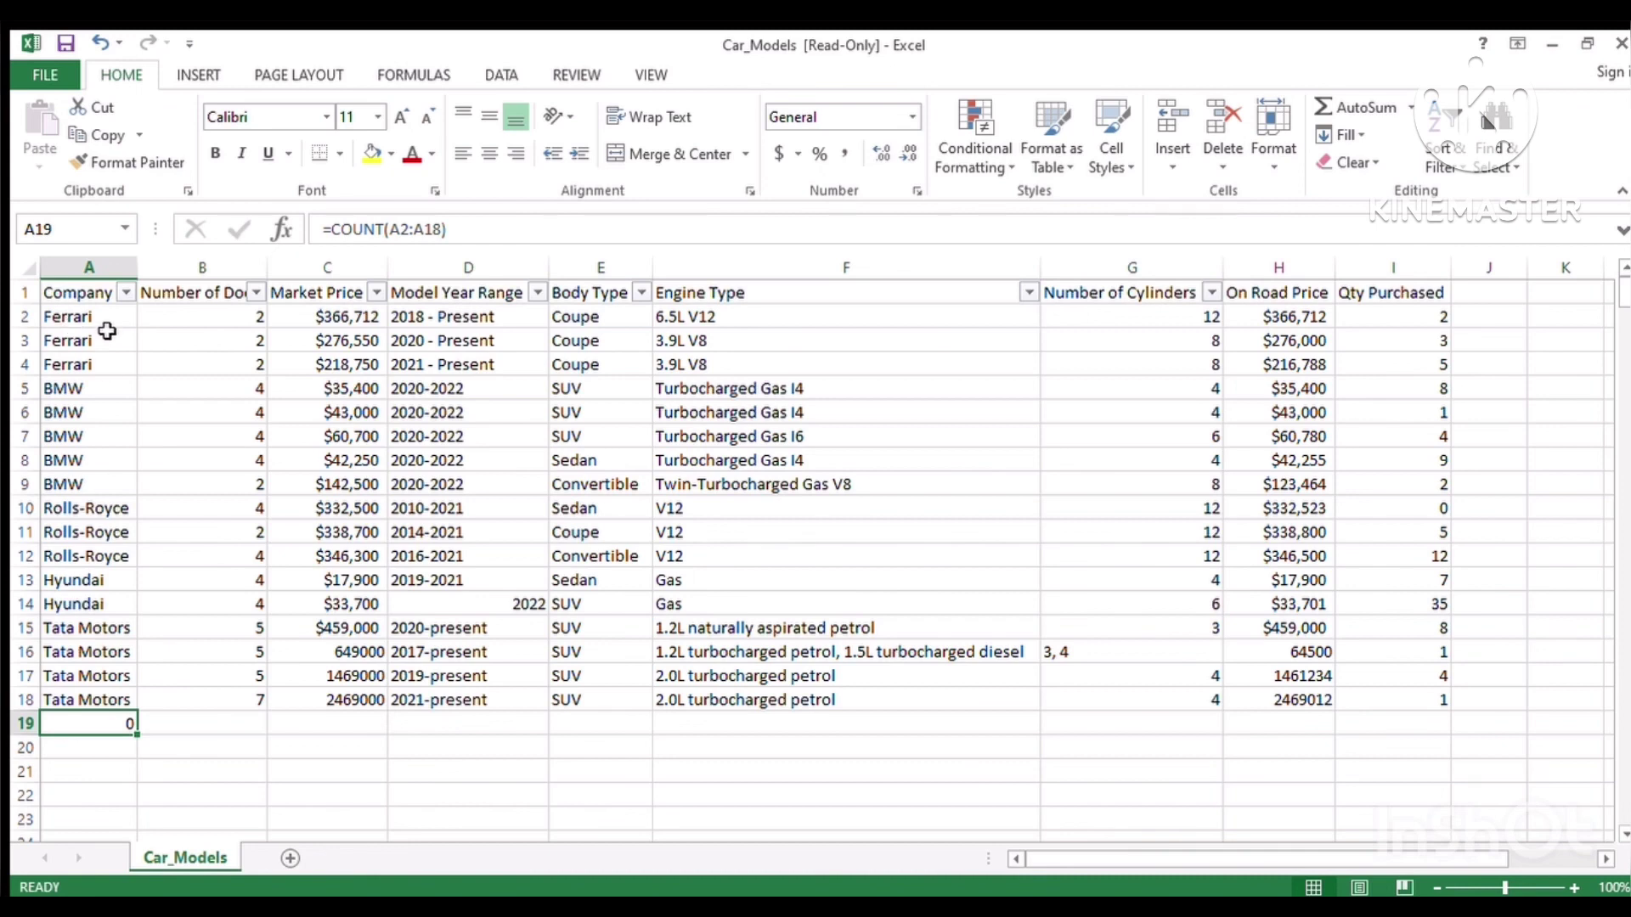
- Enter a COUNT formula in cell B19 over the Number of Doors values in B2:B18
left_click(223, 735)
type("=count")
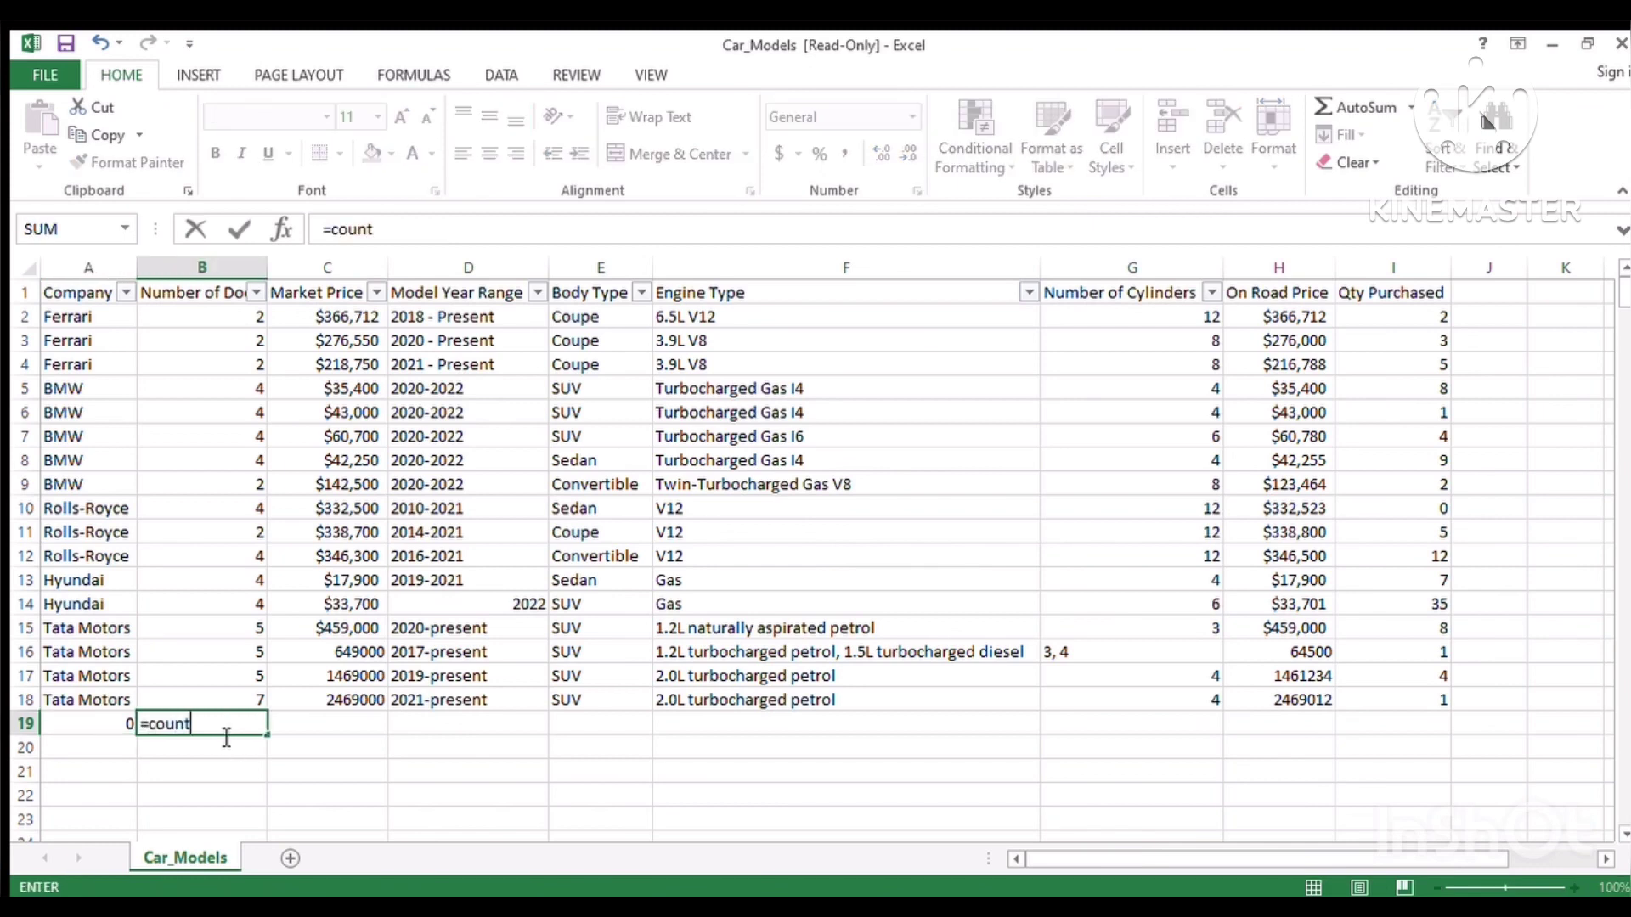
key("Tab")
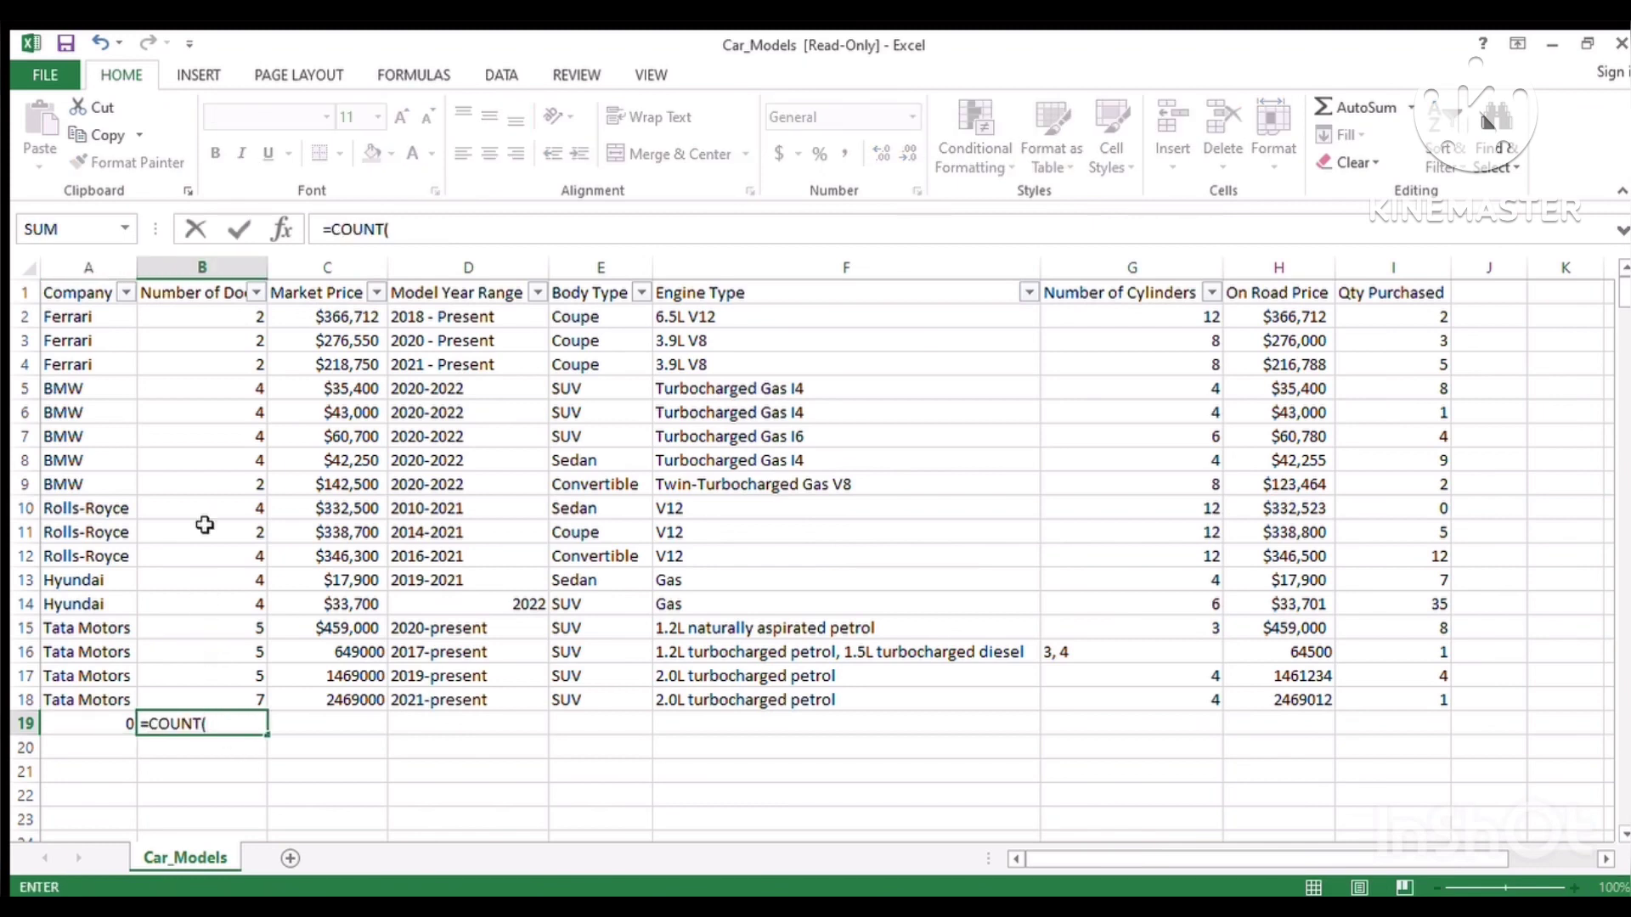
left_click(217, 317)
left_click_drag(209, 509, 226, 699)
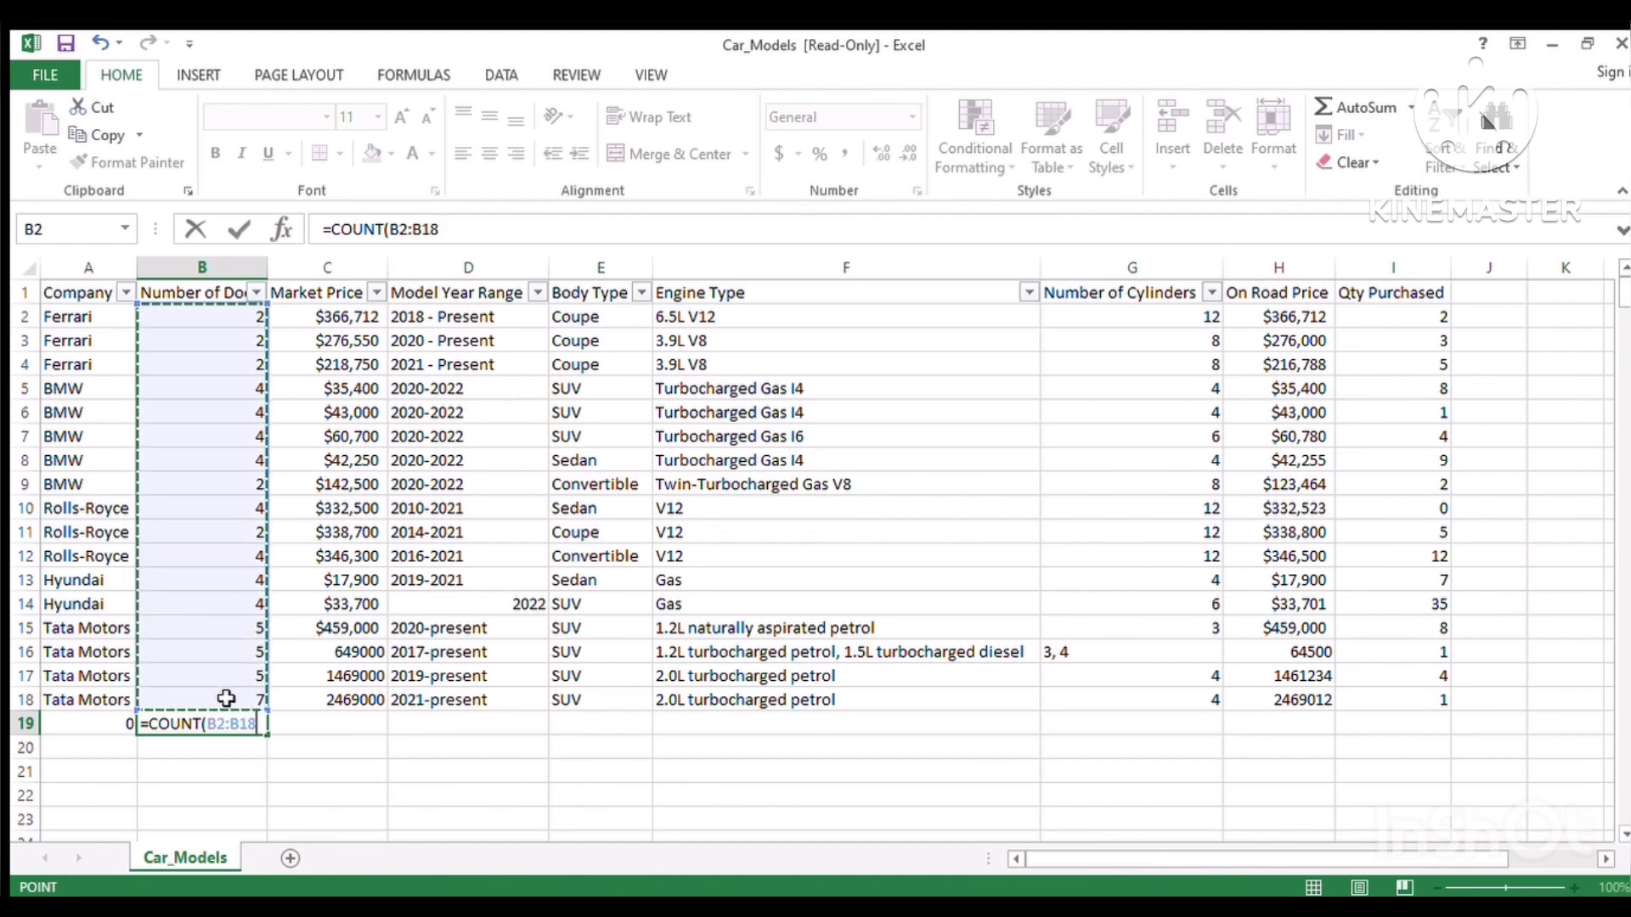
key("Return")
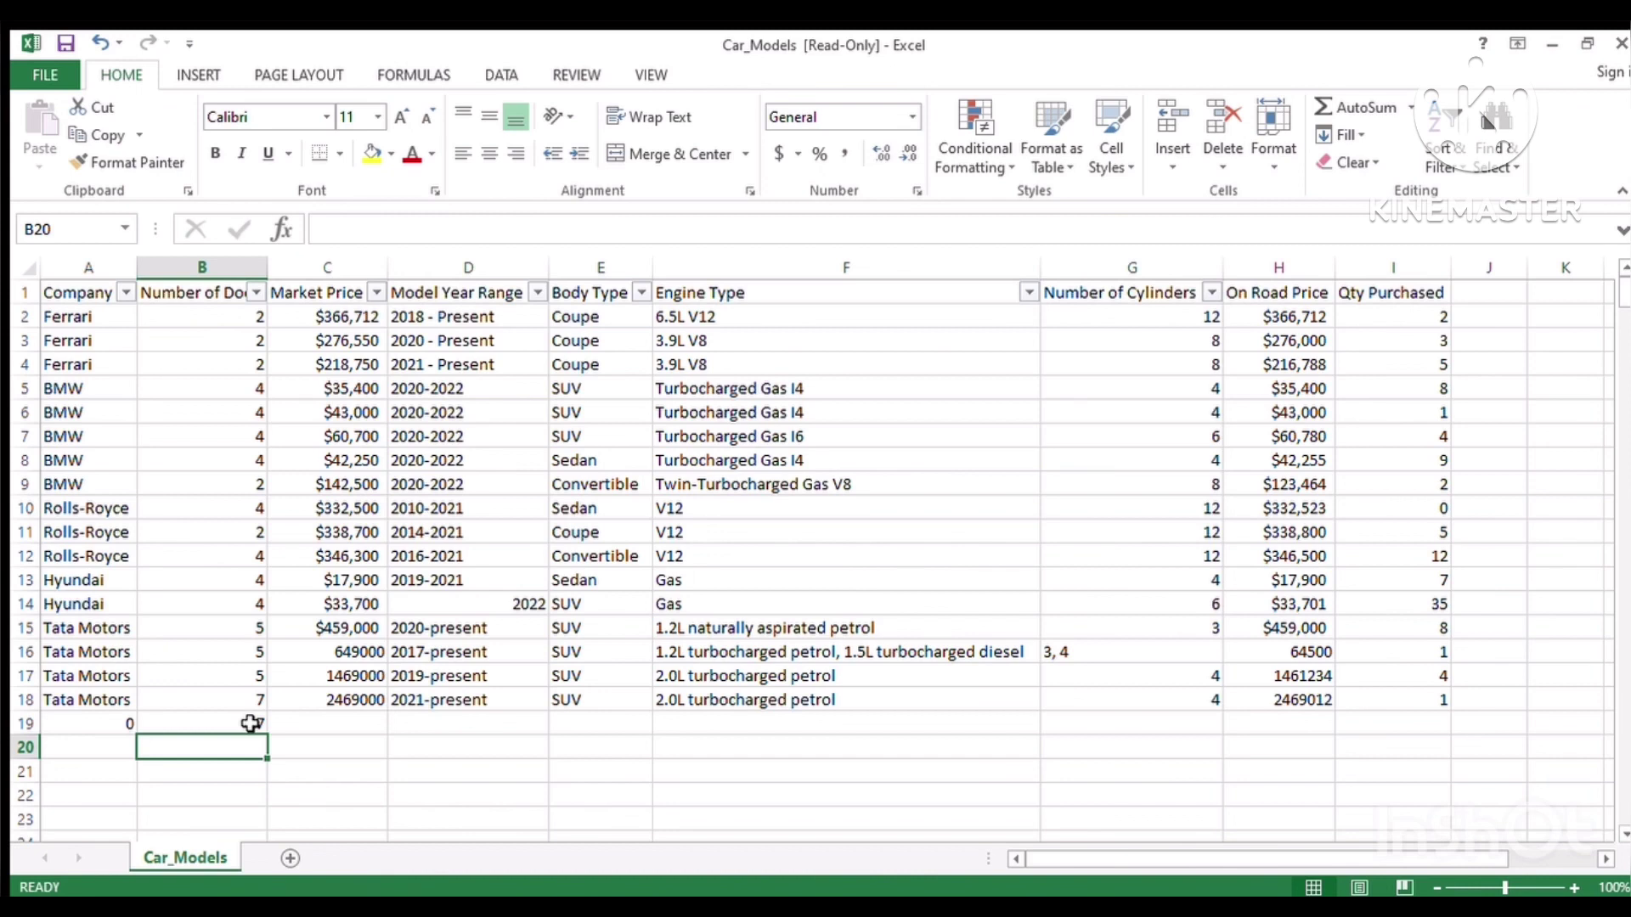
- Change the function in A19 from COUNT to COUNTA so that it counts the text entries in A2:A18
left_click(90, 723)
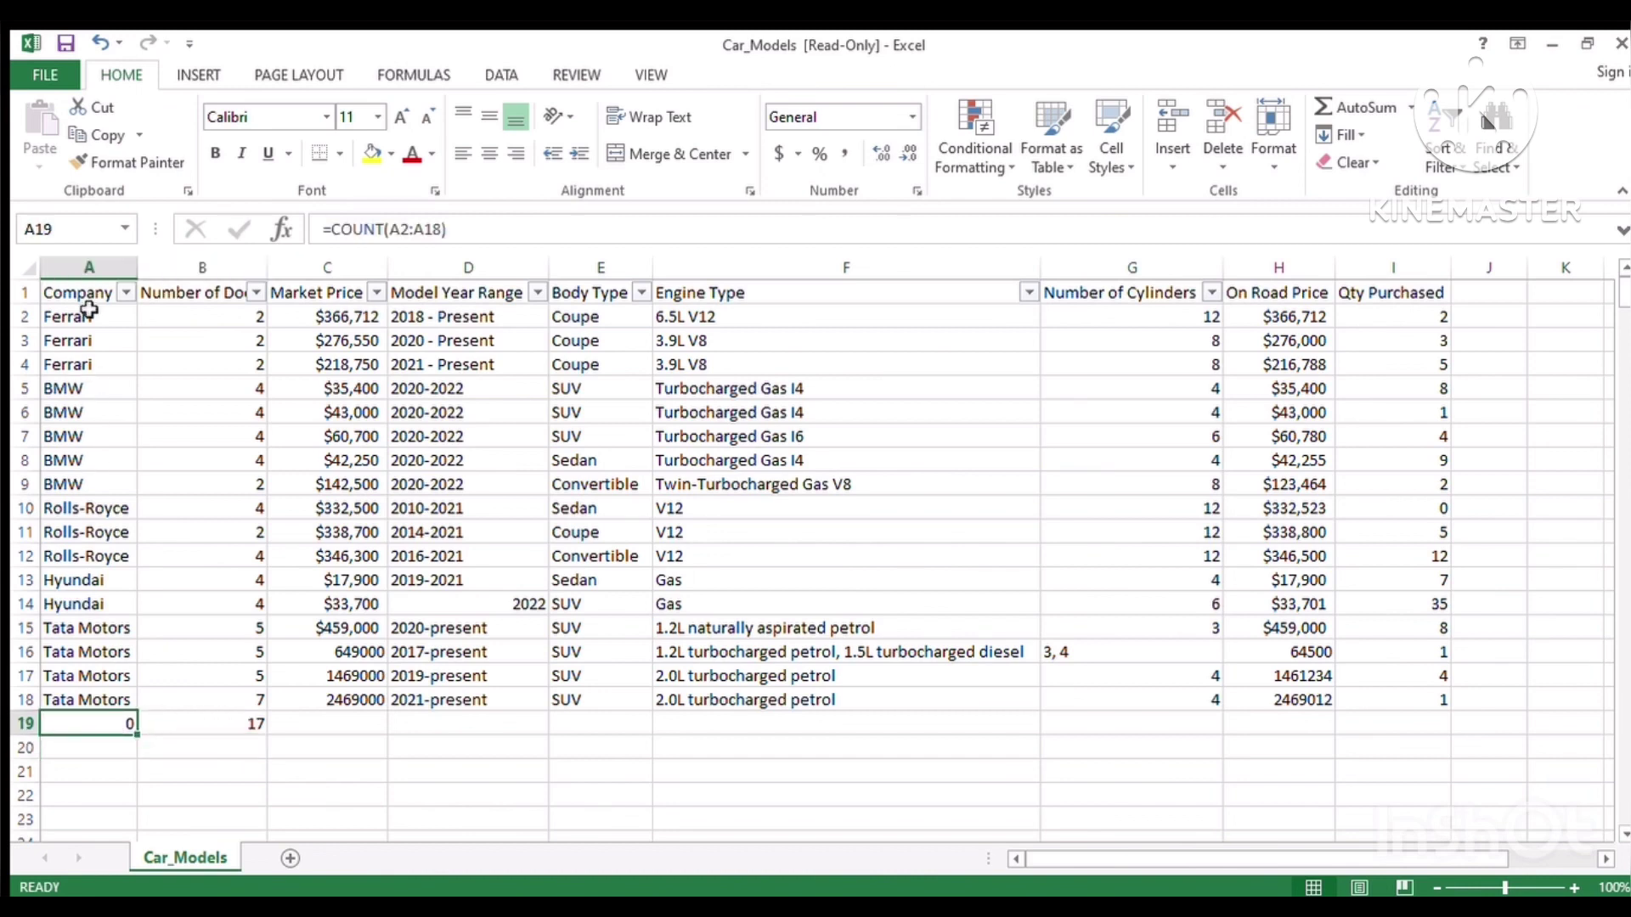
left_click(81, 534)
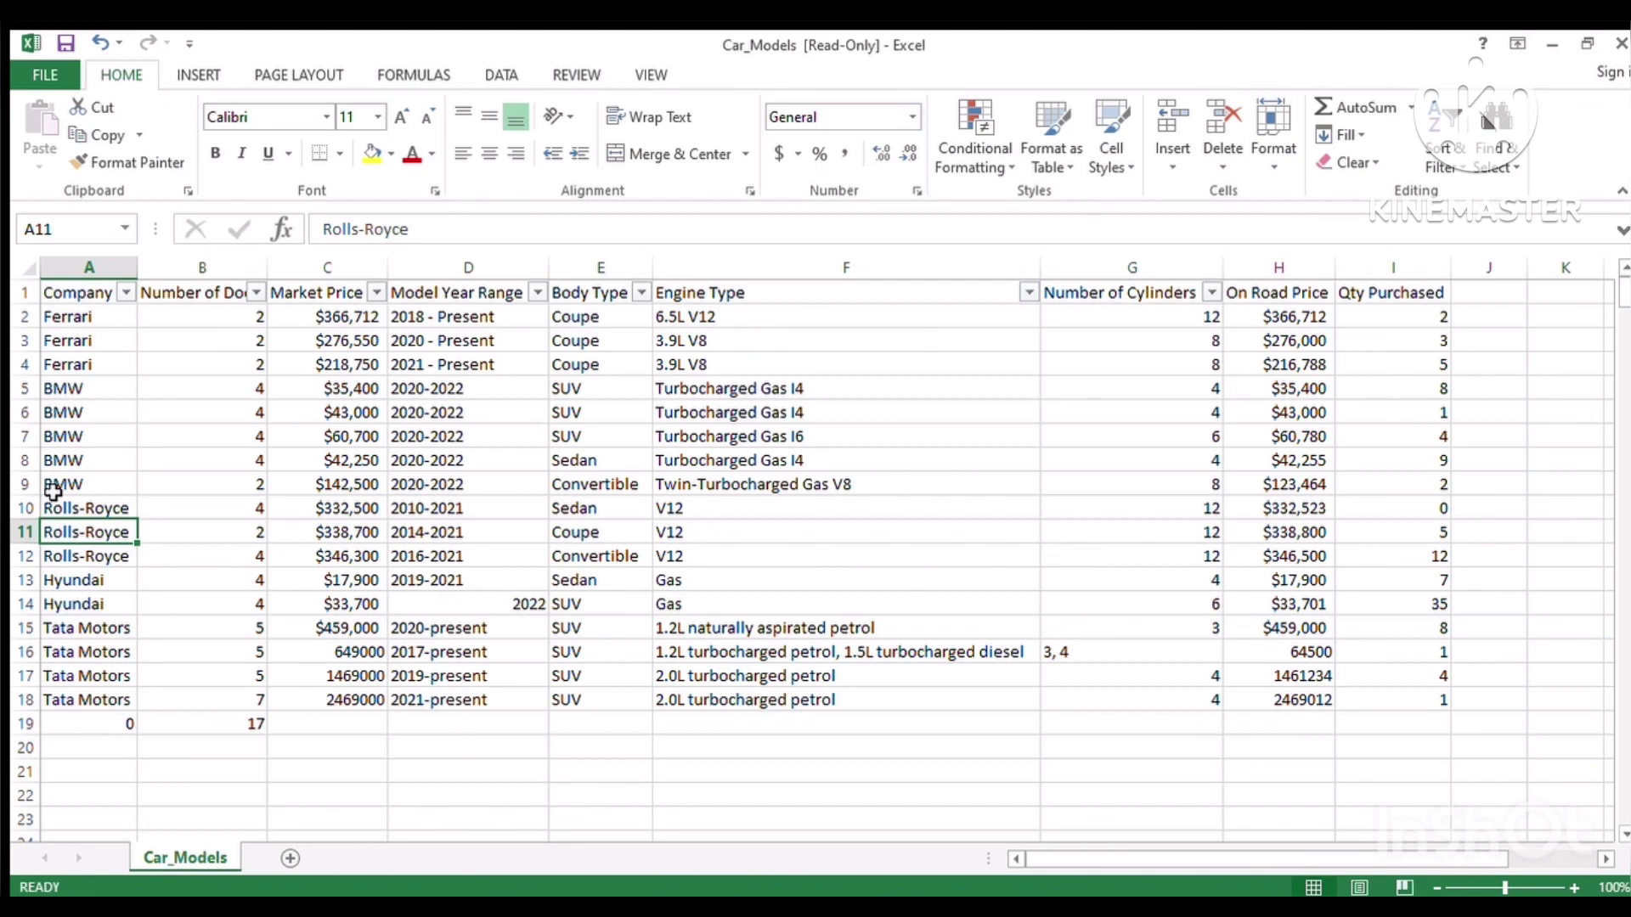
left_click(90, 725)
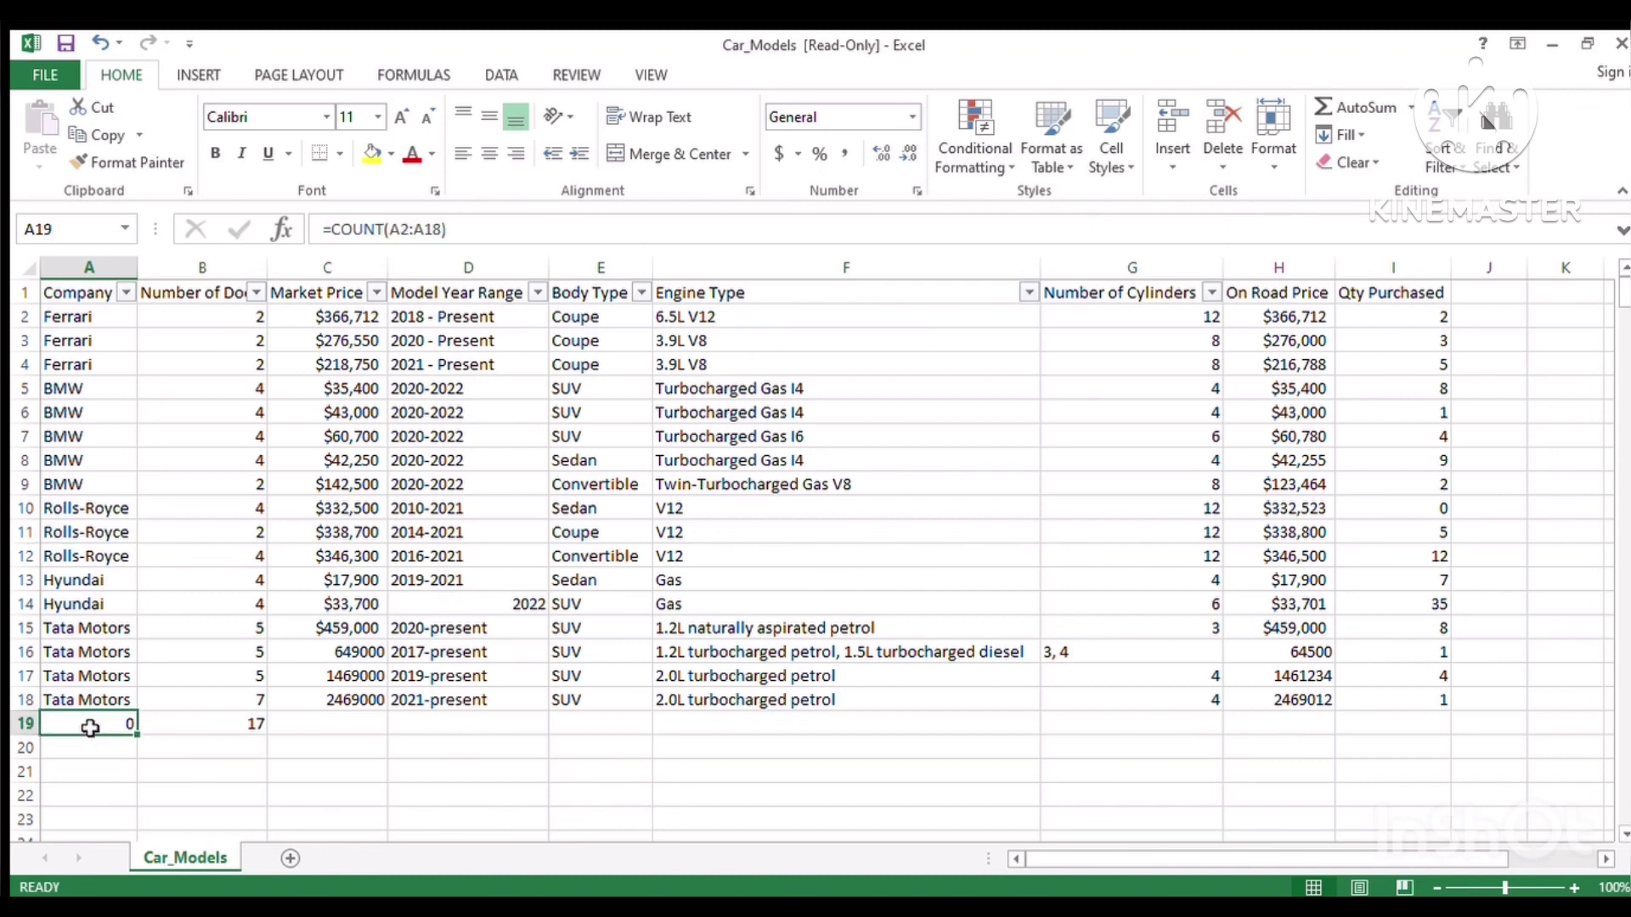
left_click(386, 227)
type("a")
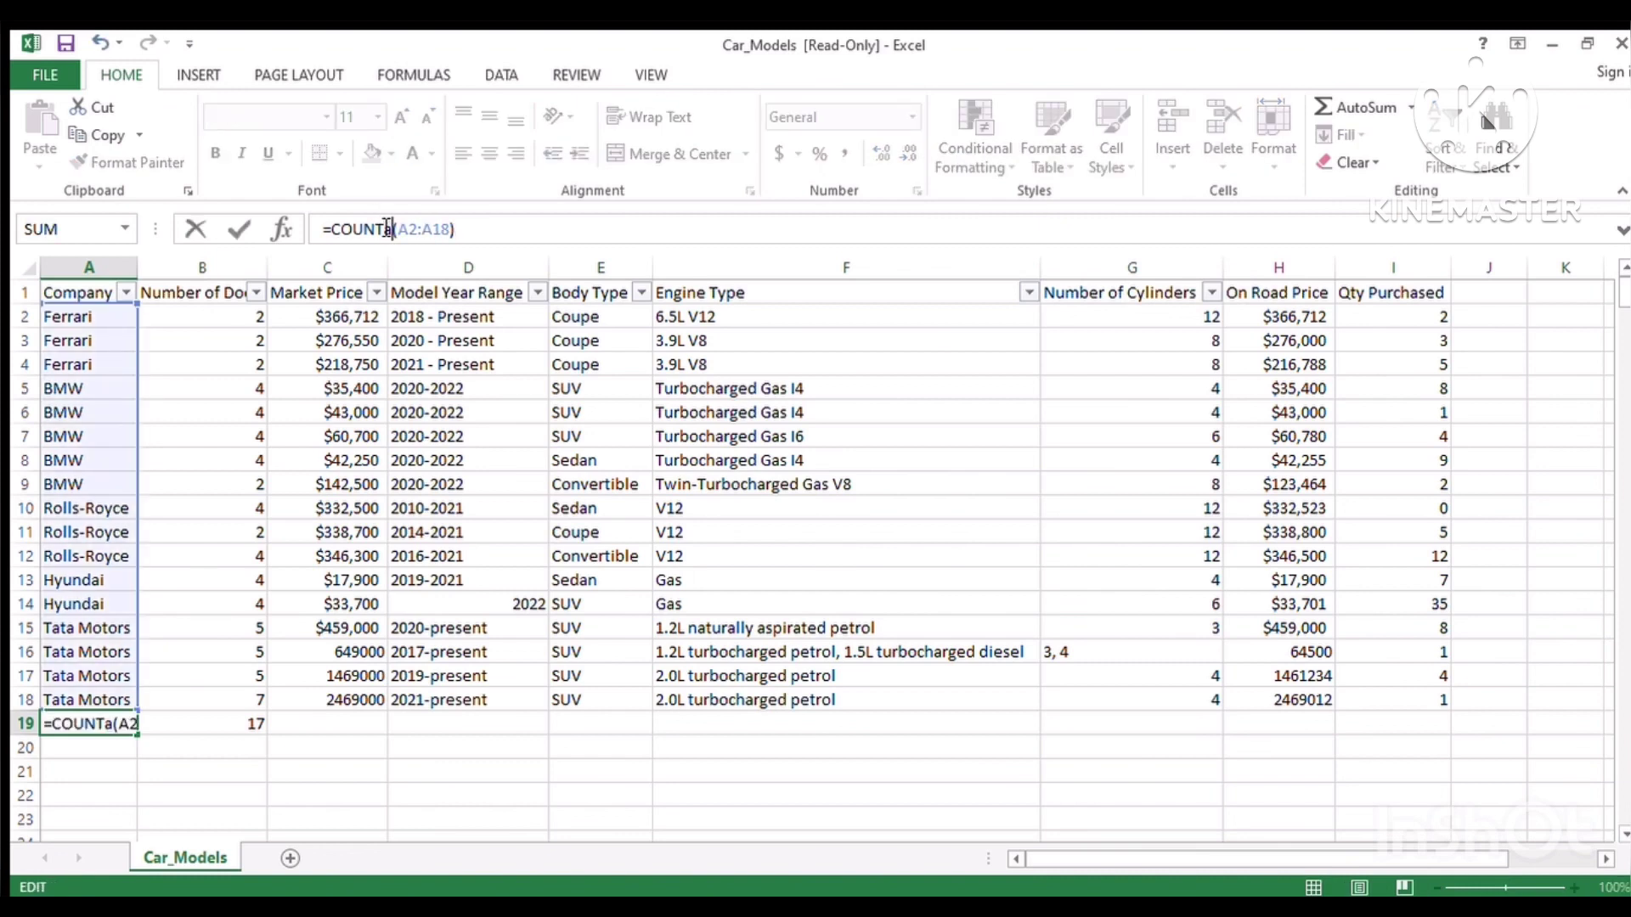
key("Return")
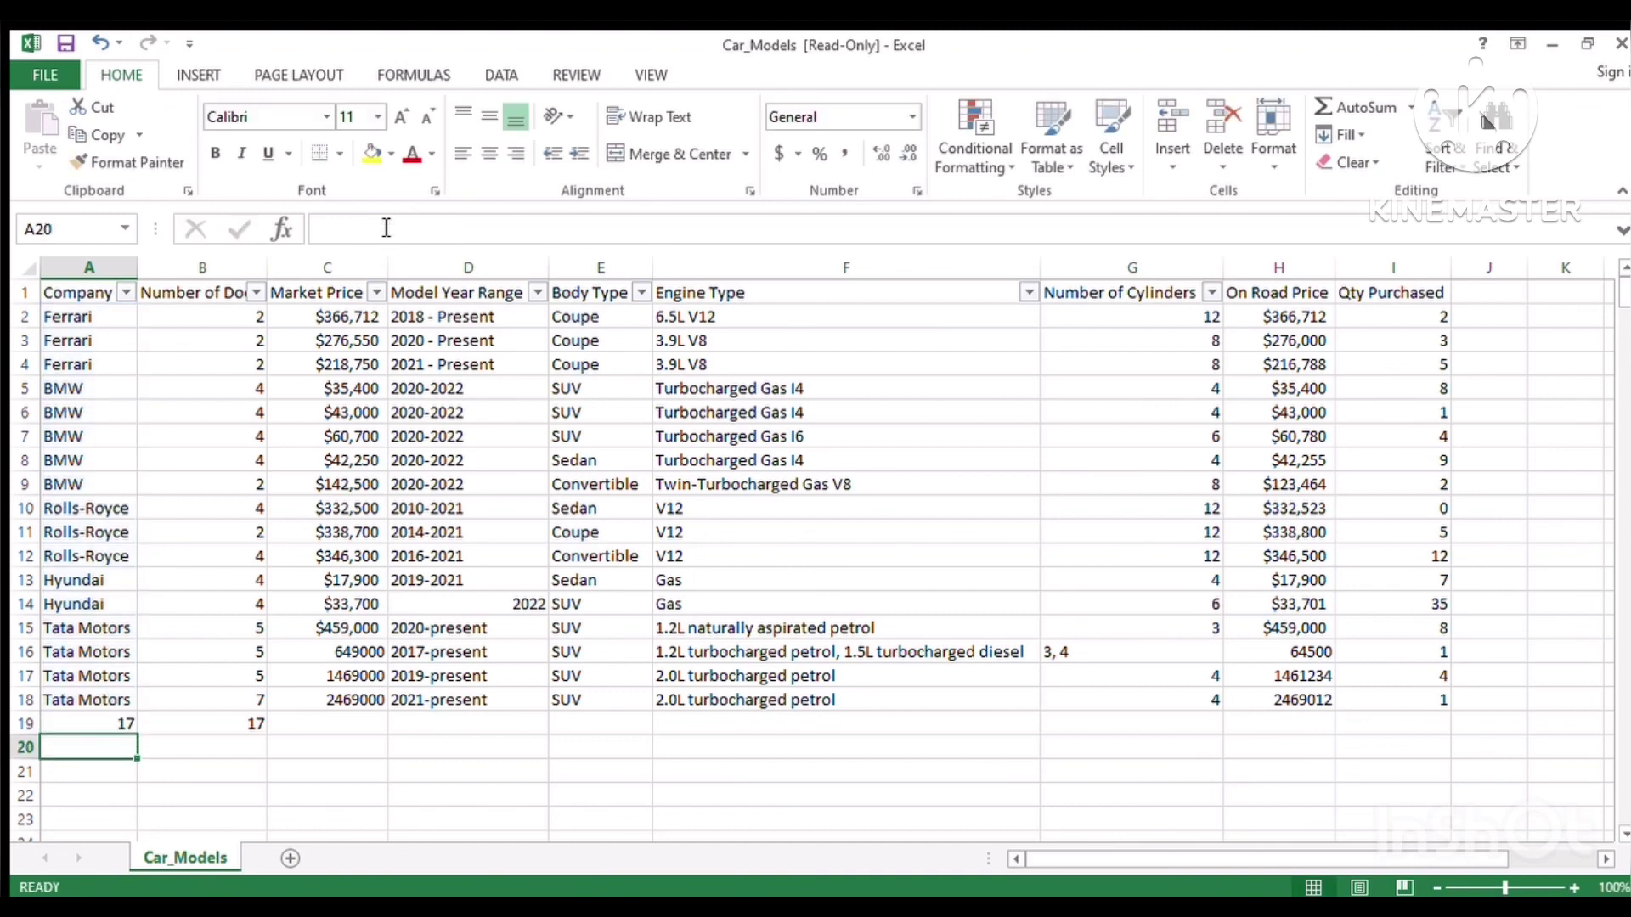
- Compare the COUNT formula in B19 with the COUNTA formula in A19
left_click(244, 720)
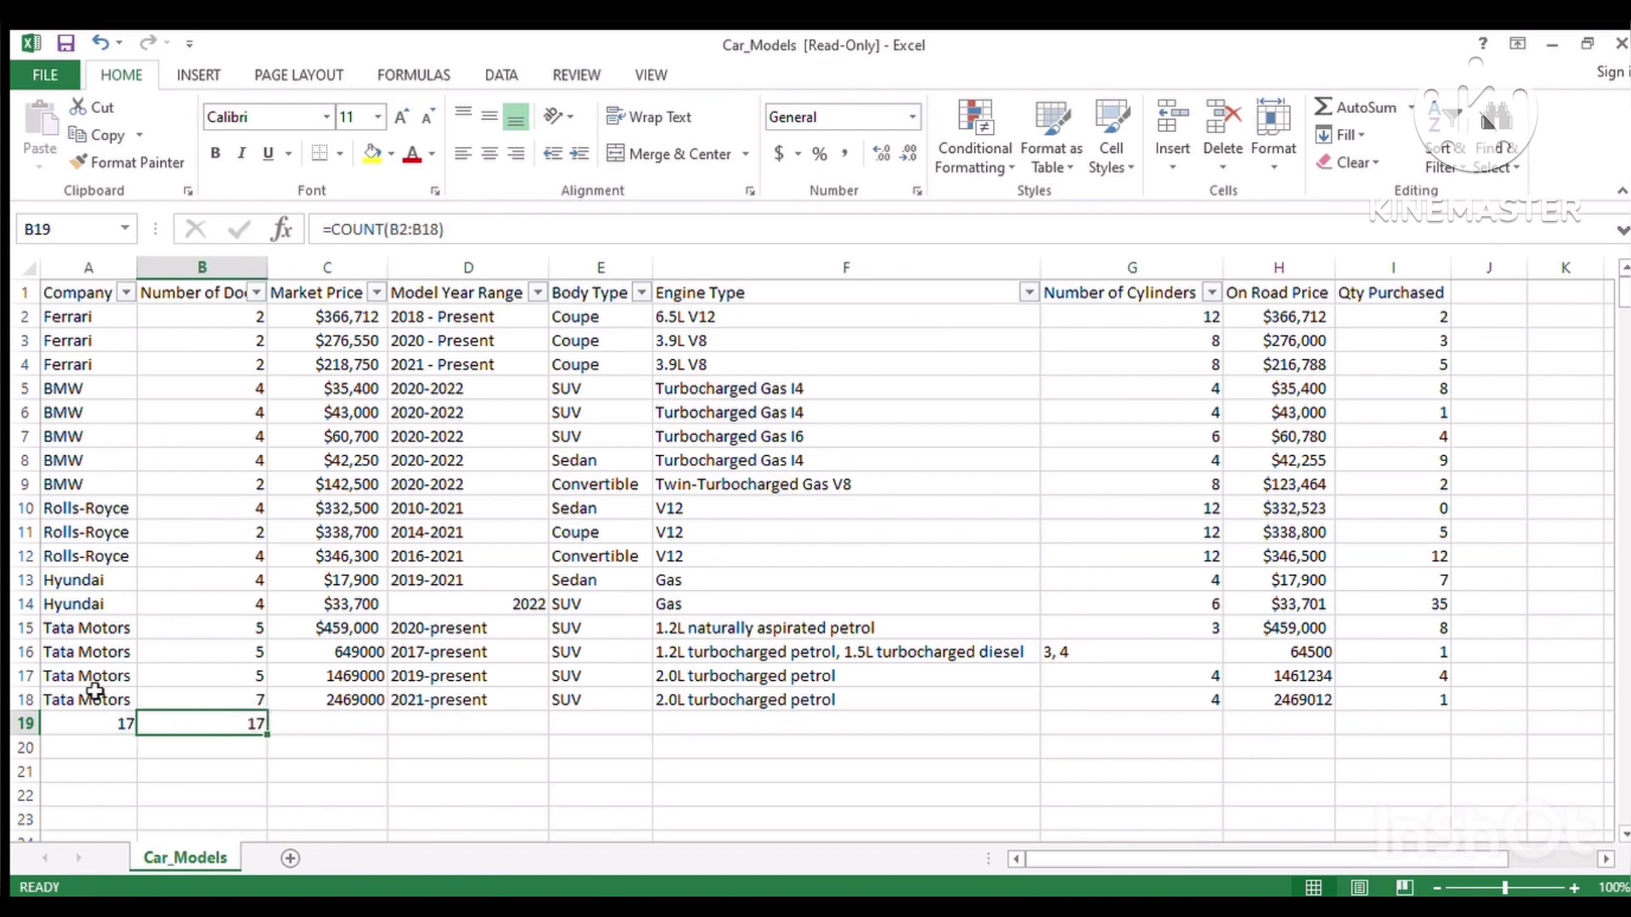
left_click(75, 727)
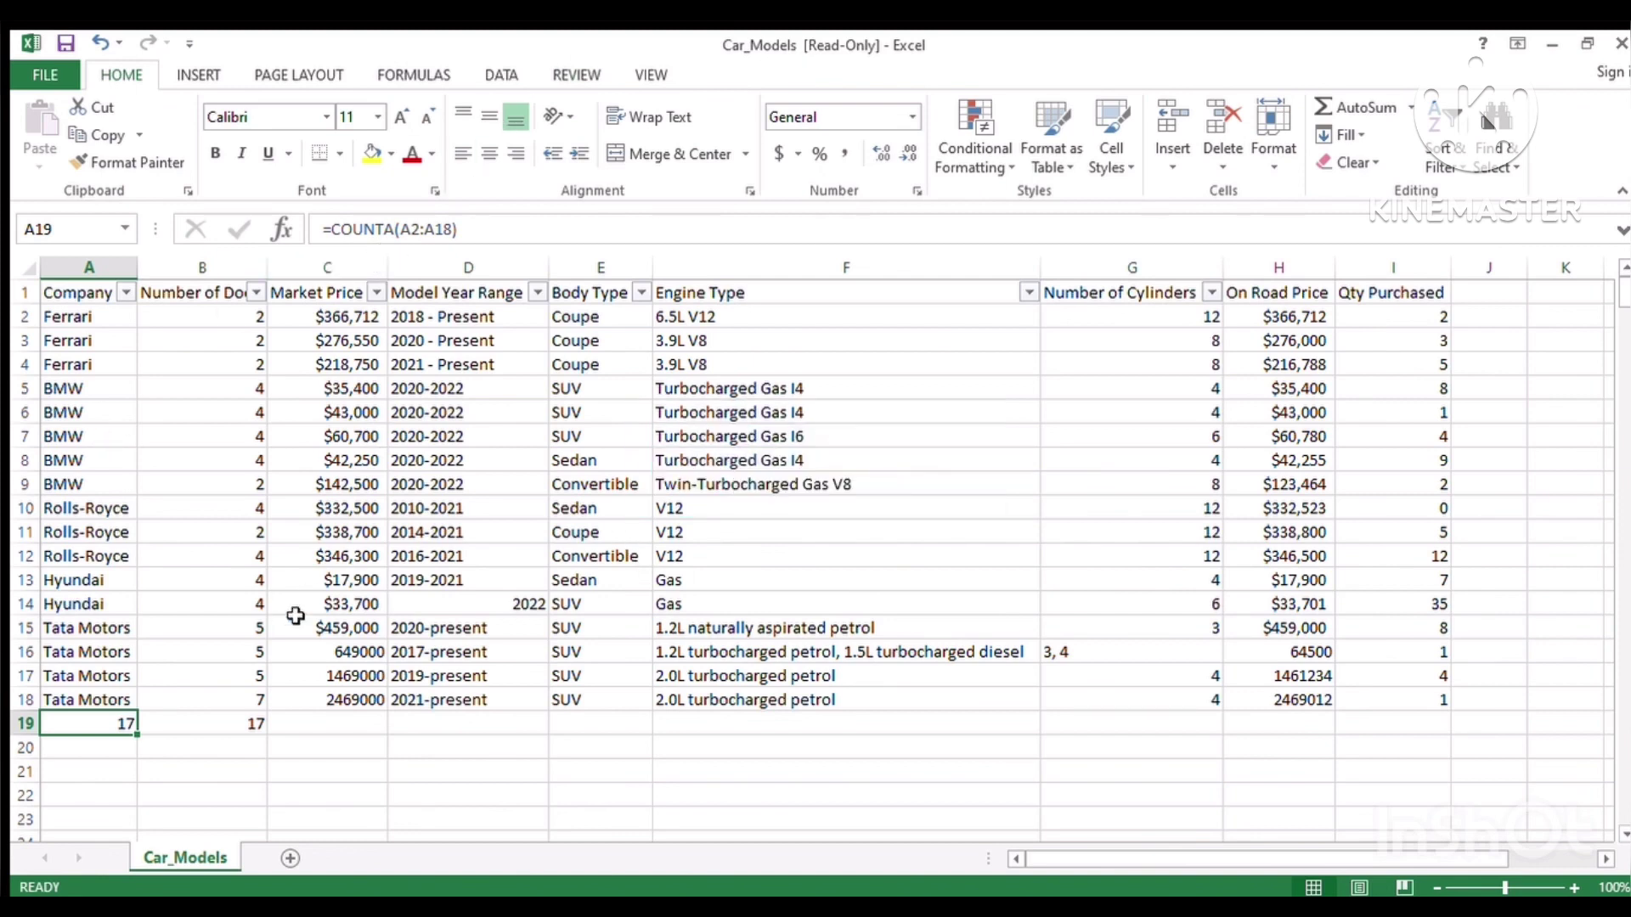
left_click(221, 724)
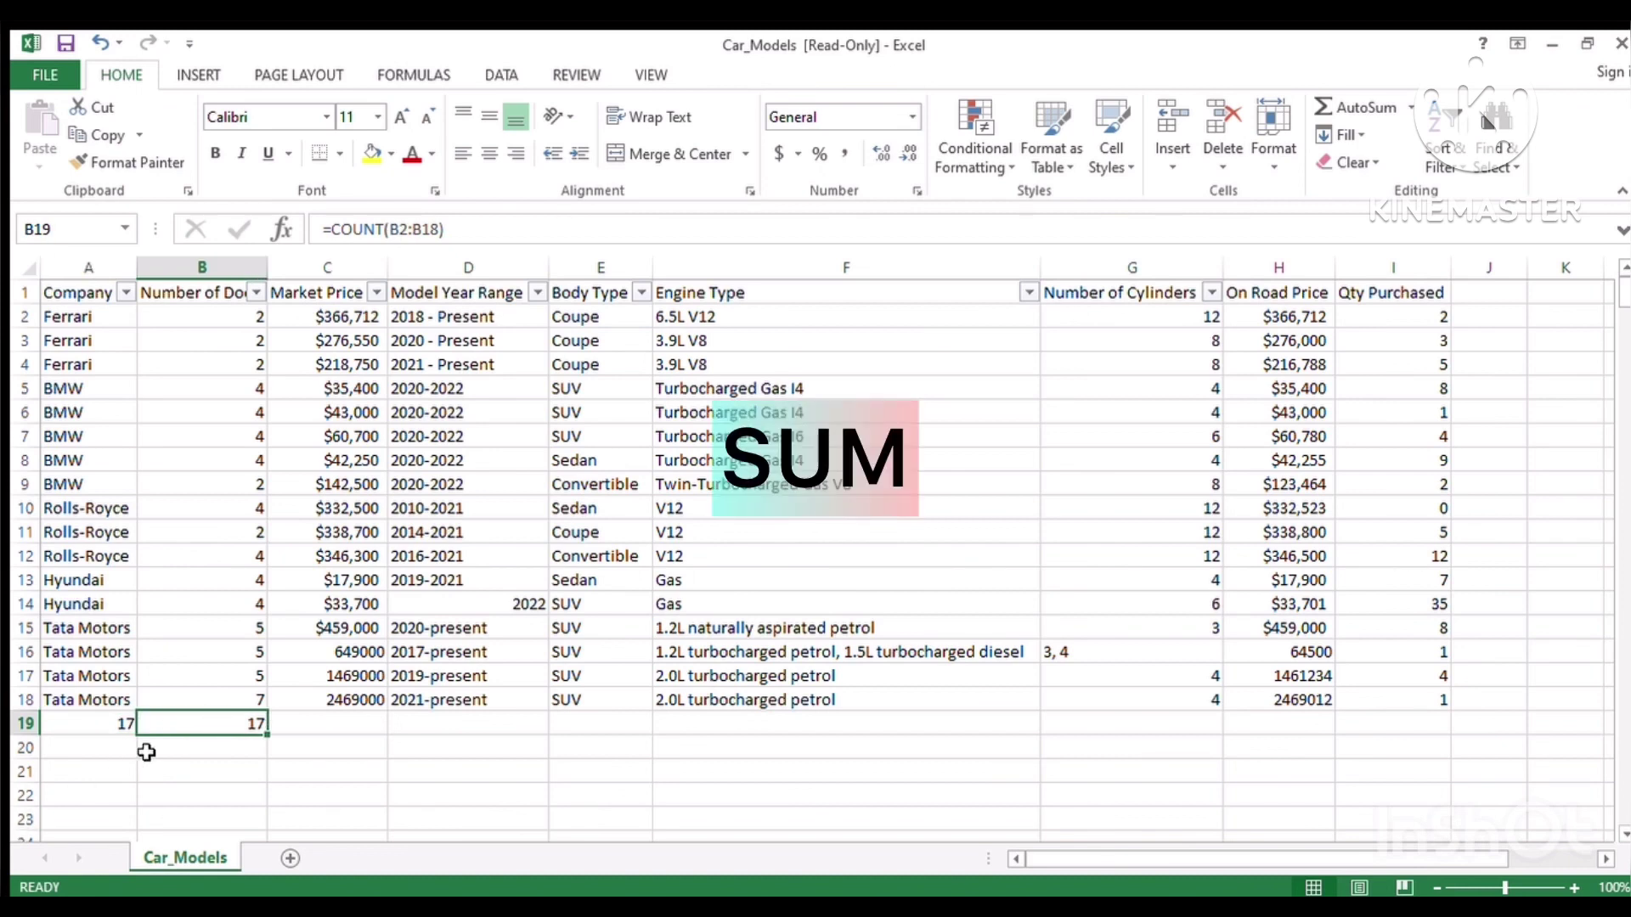
key("Right")
type("count")
key("Return")
key("Return")
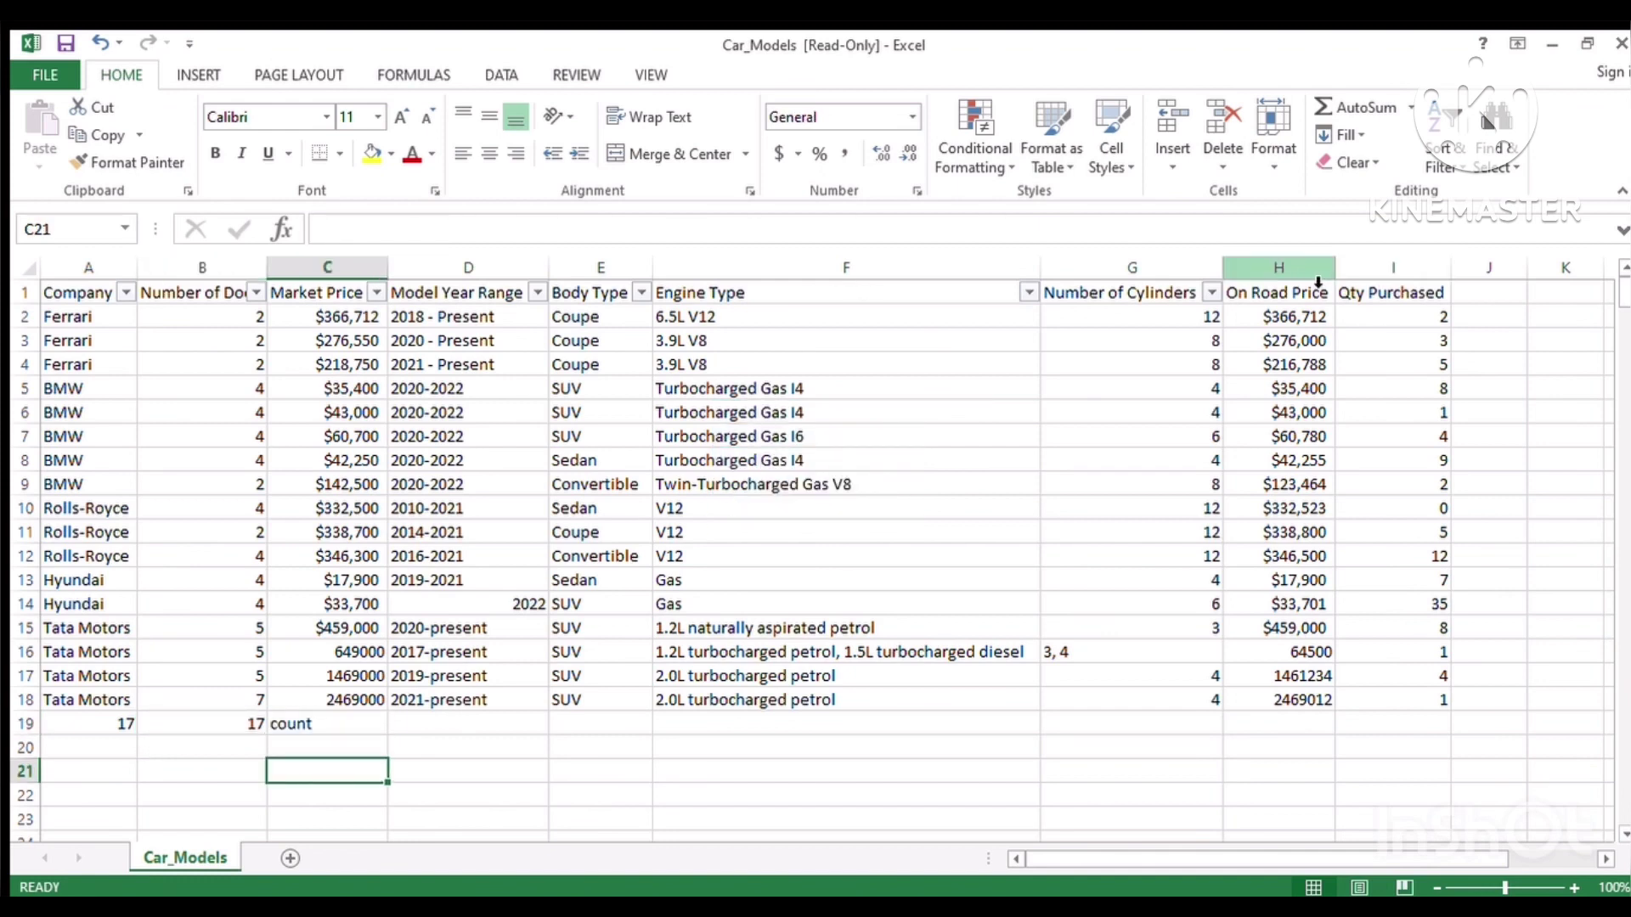
left_click(338, 277)
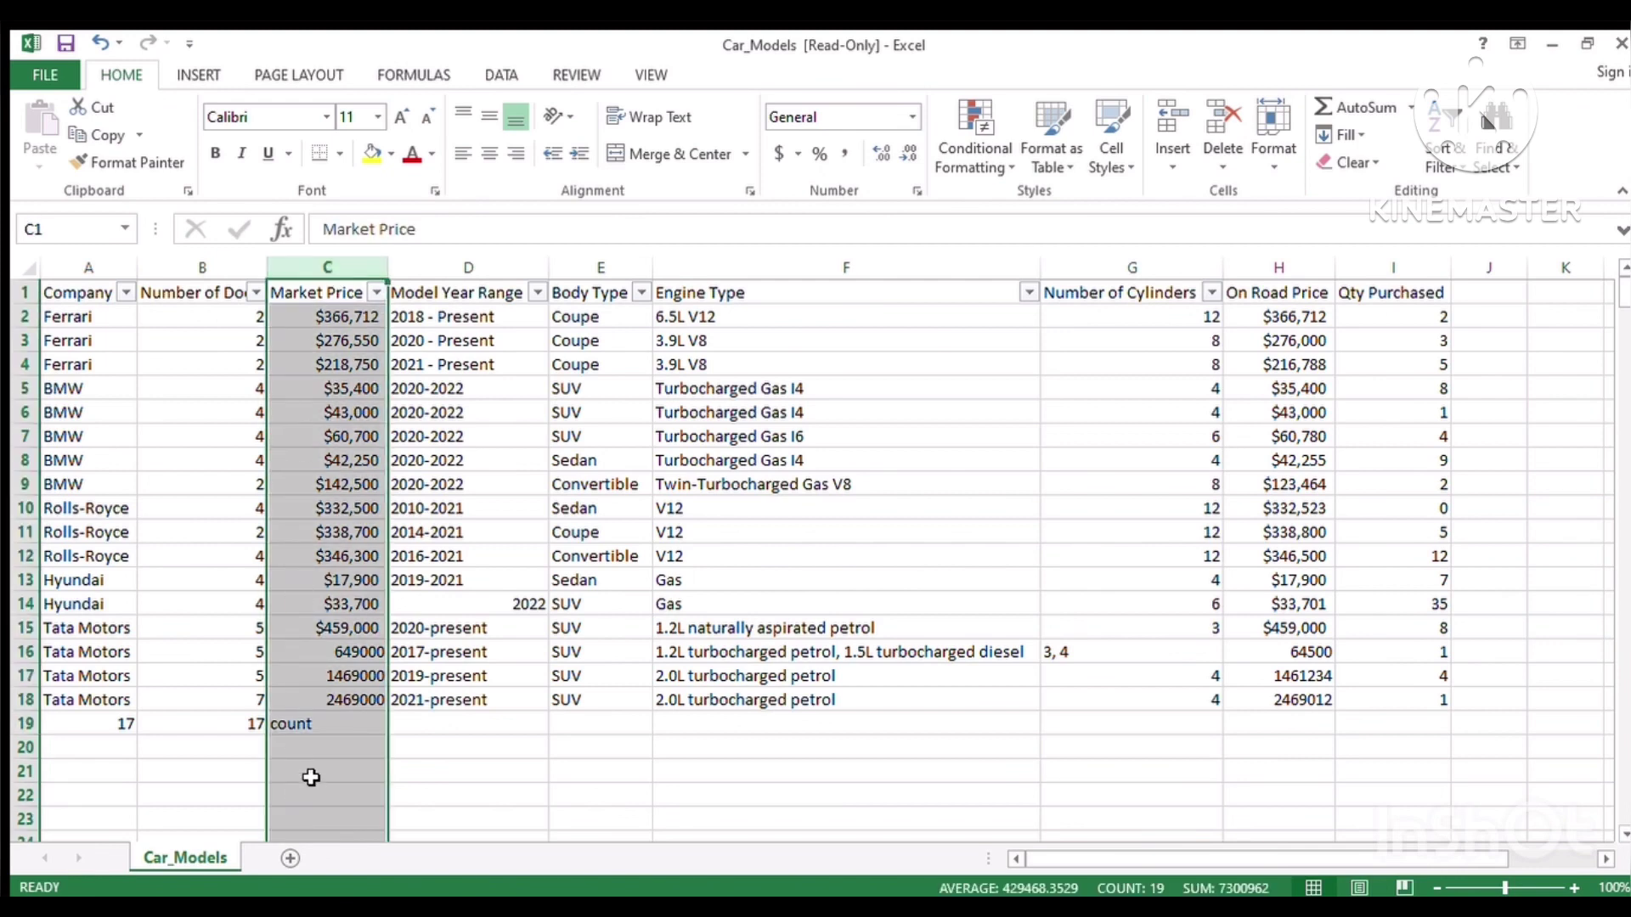
left_click(318, 729)
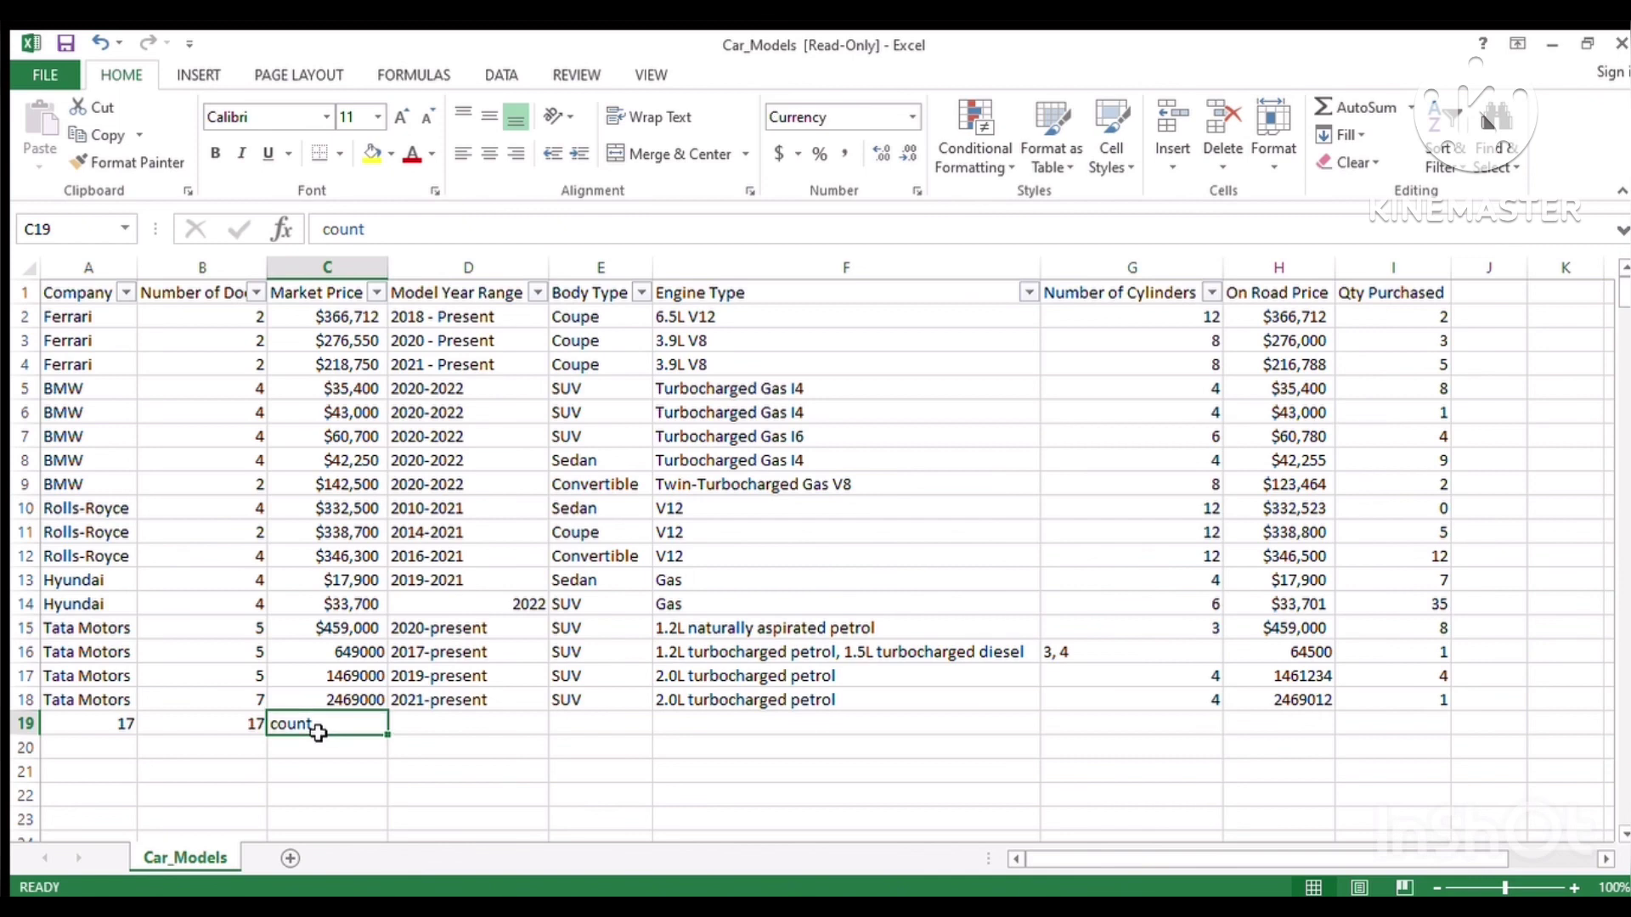
key("Delete")
- Start a SUM formula in cell C19 below the Market Price values
type("=")
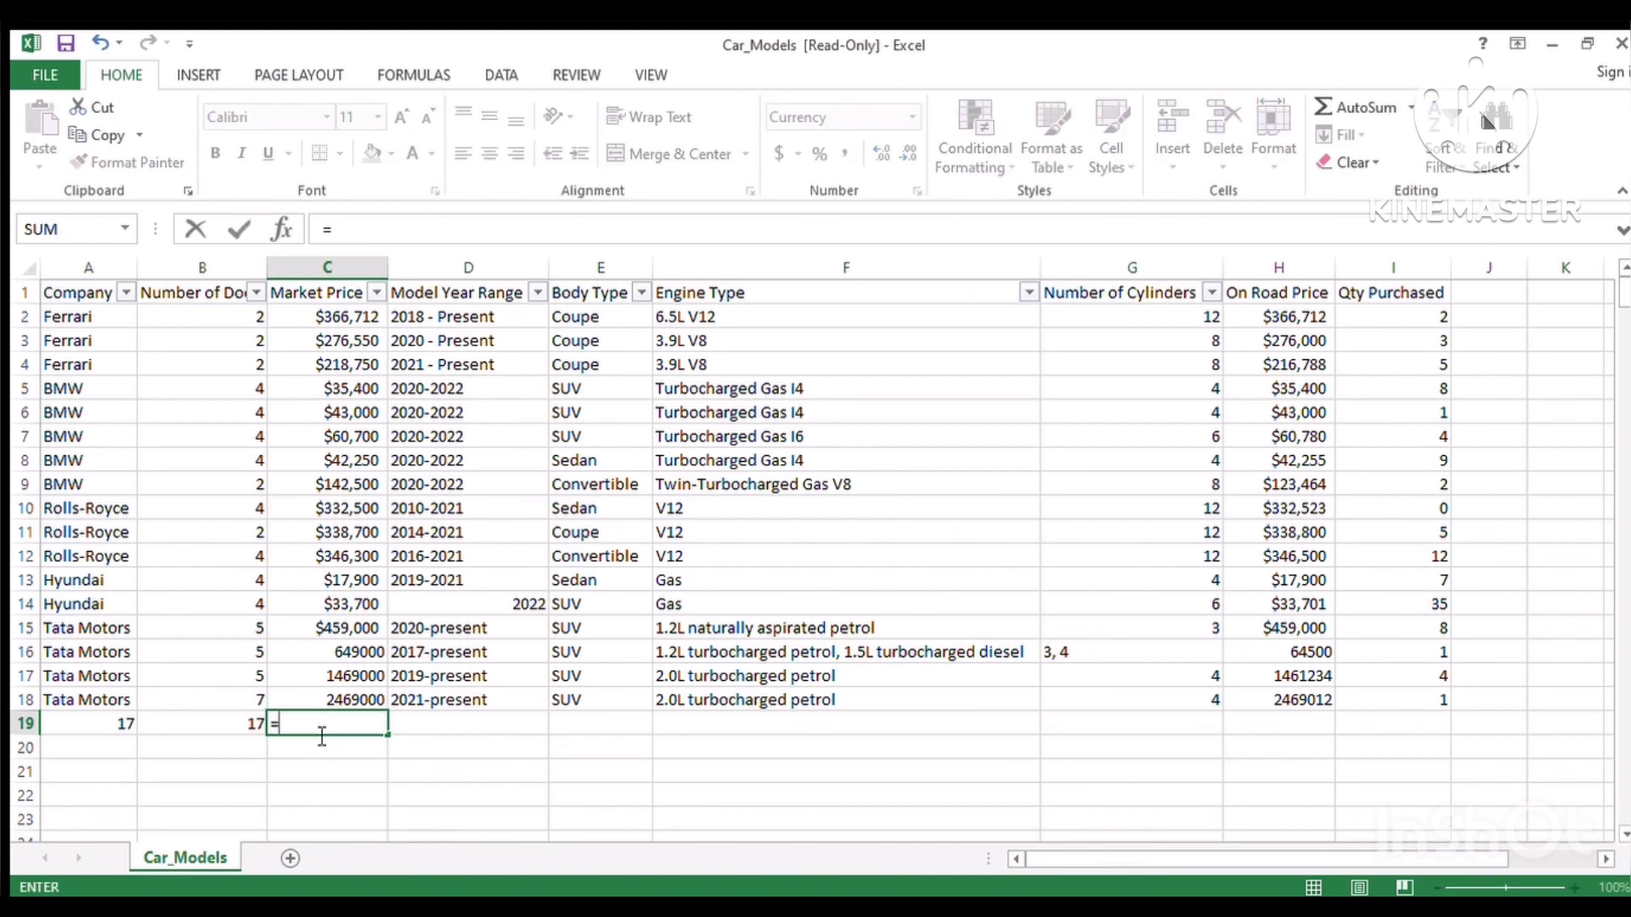
type("sum9")
key("BackSpace")
key("Tab")
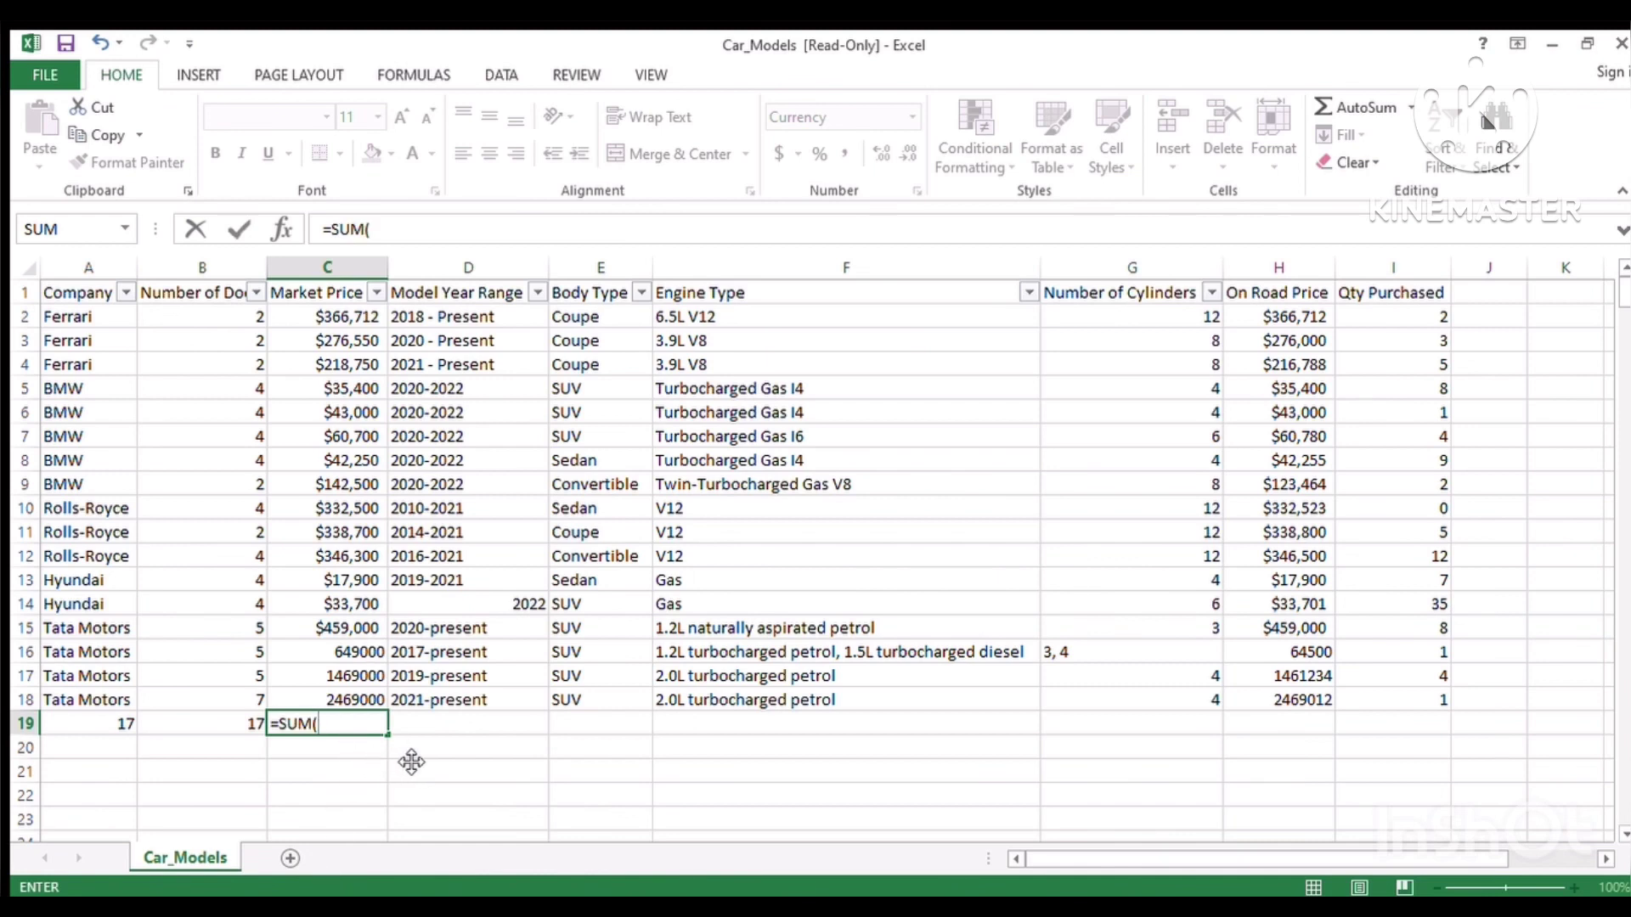
left_click(326, 321)
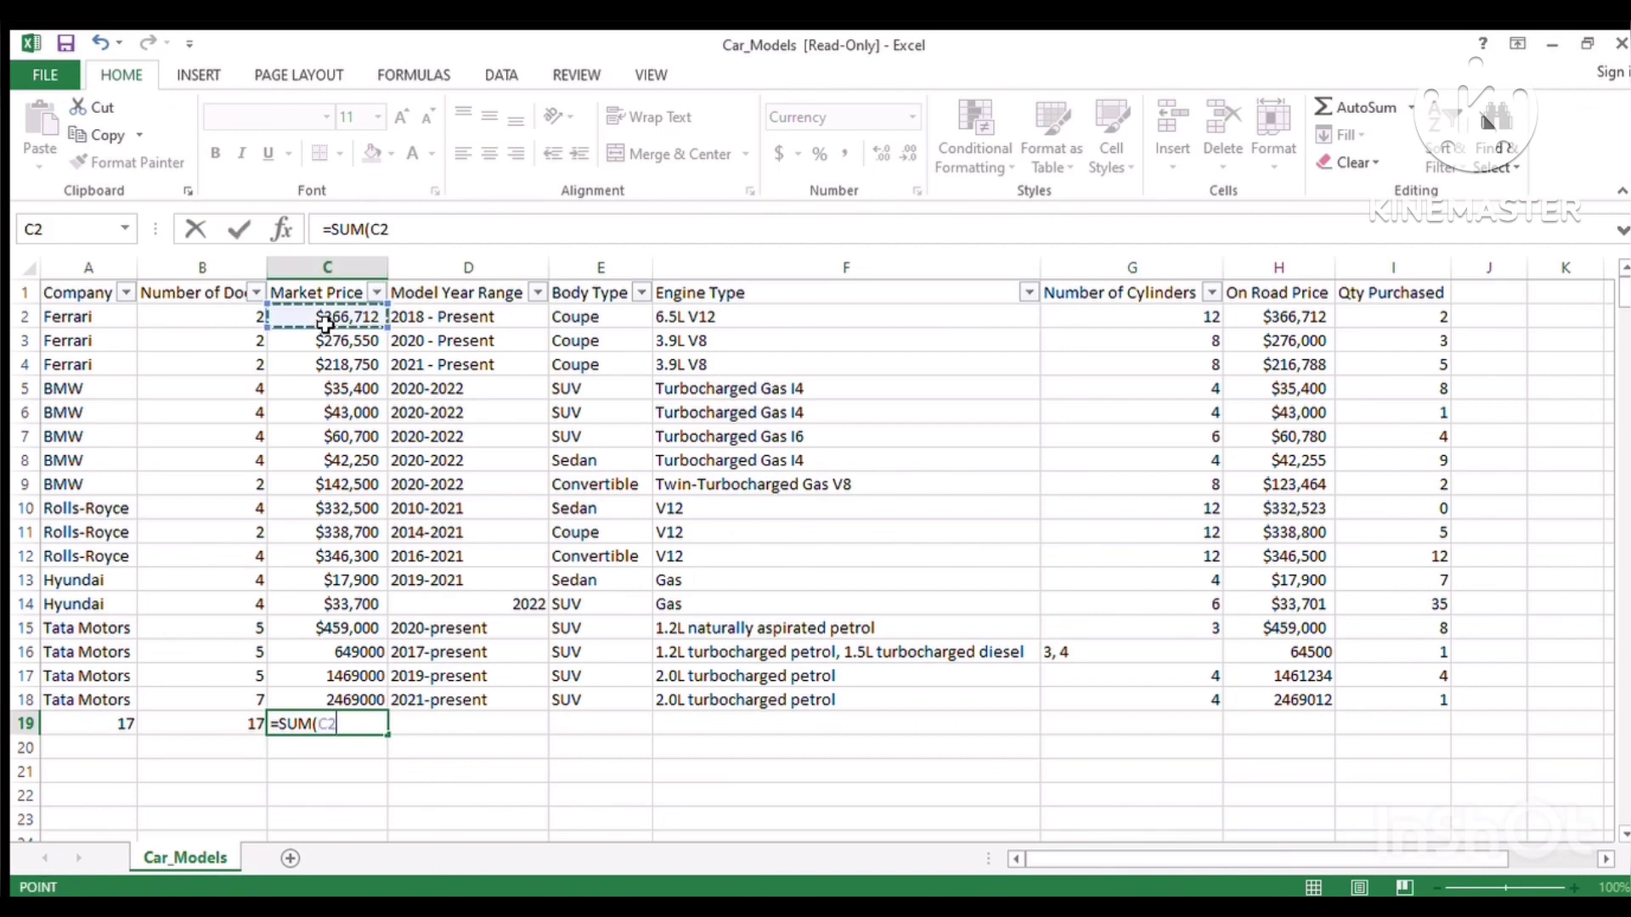
type(",")
left_click(325, 349)
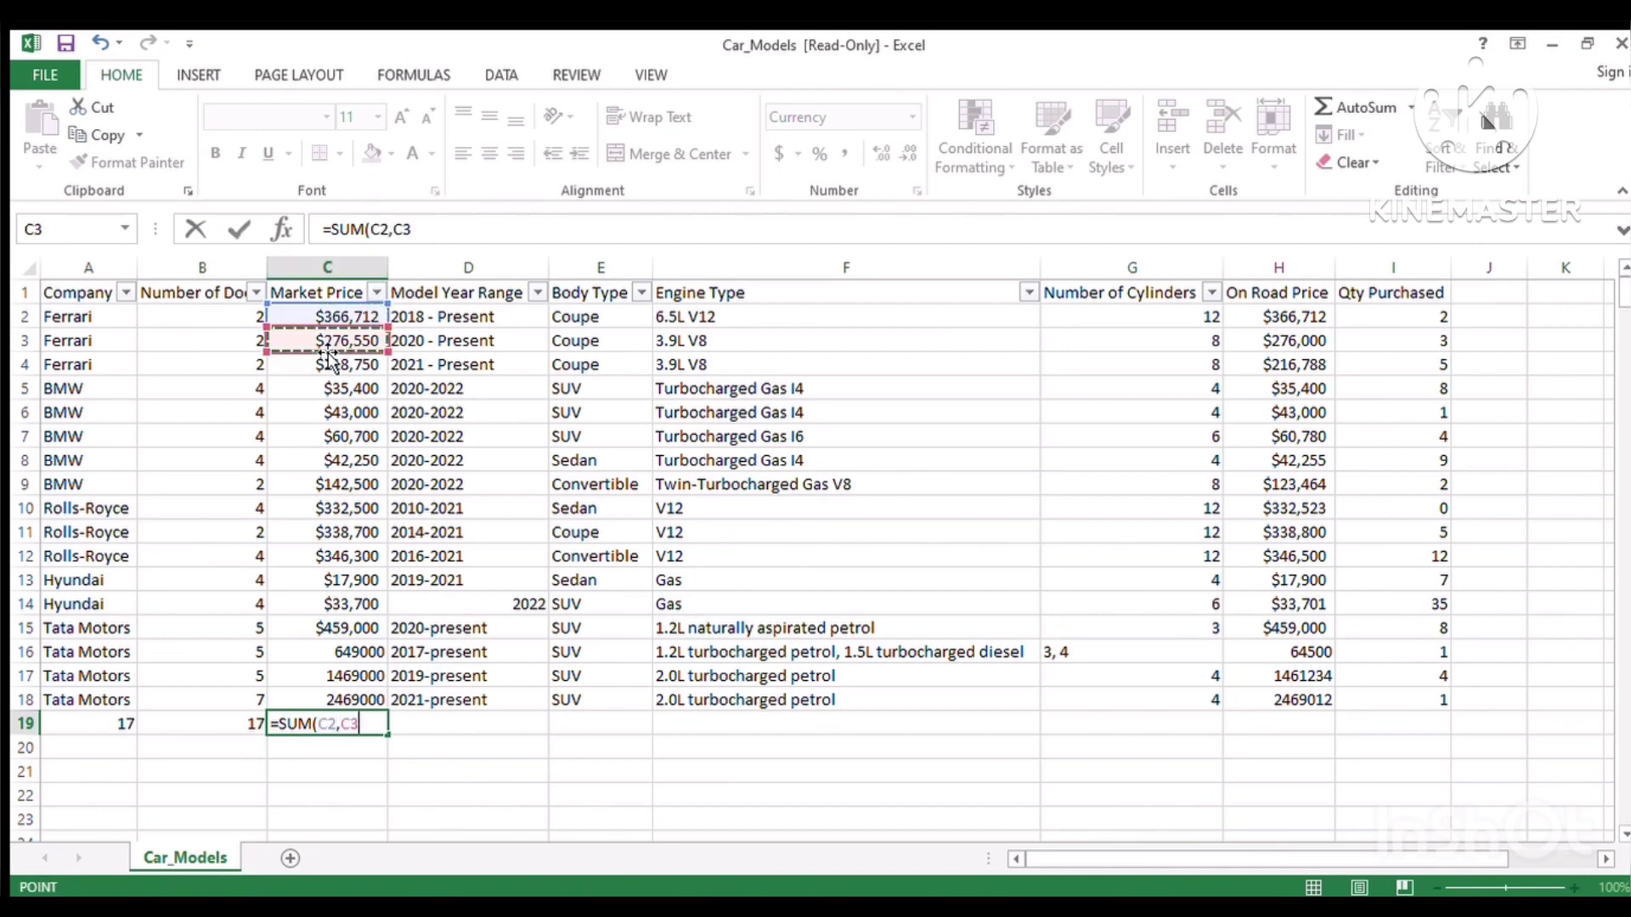
key("BackSpace")
key("BackSpace")
key("BackSpace")
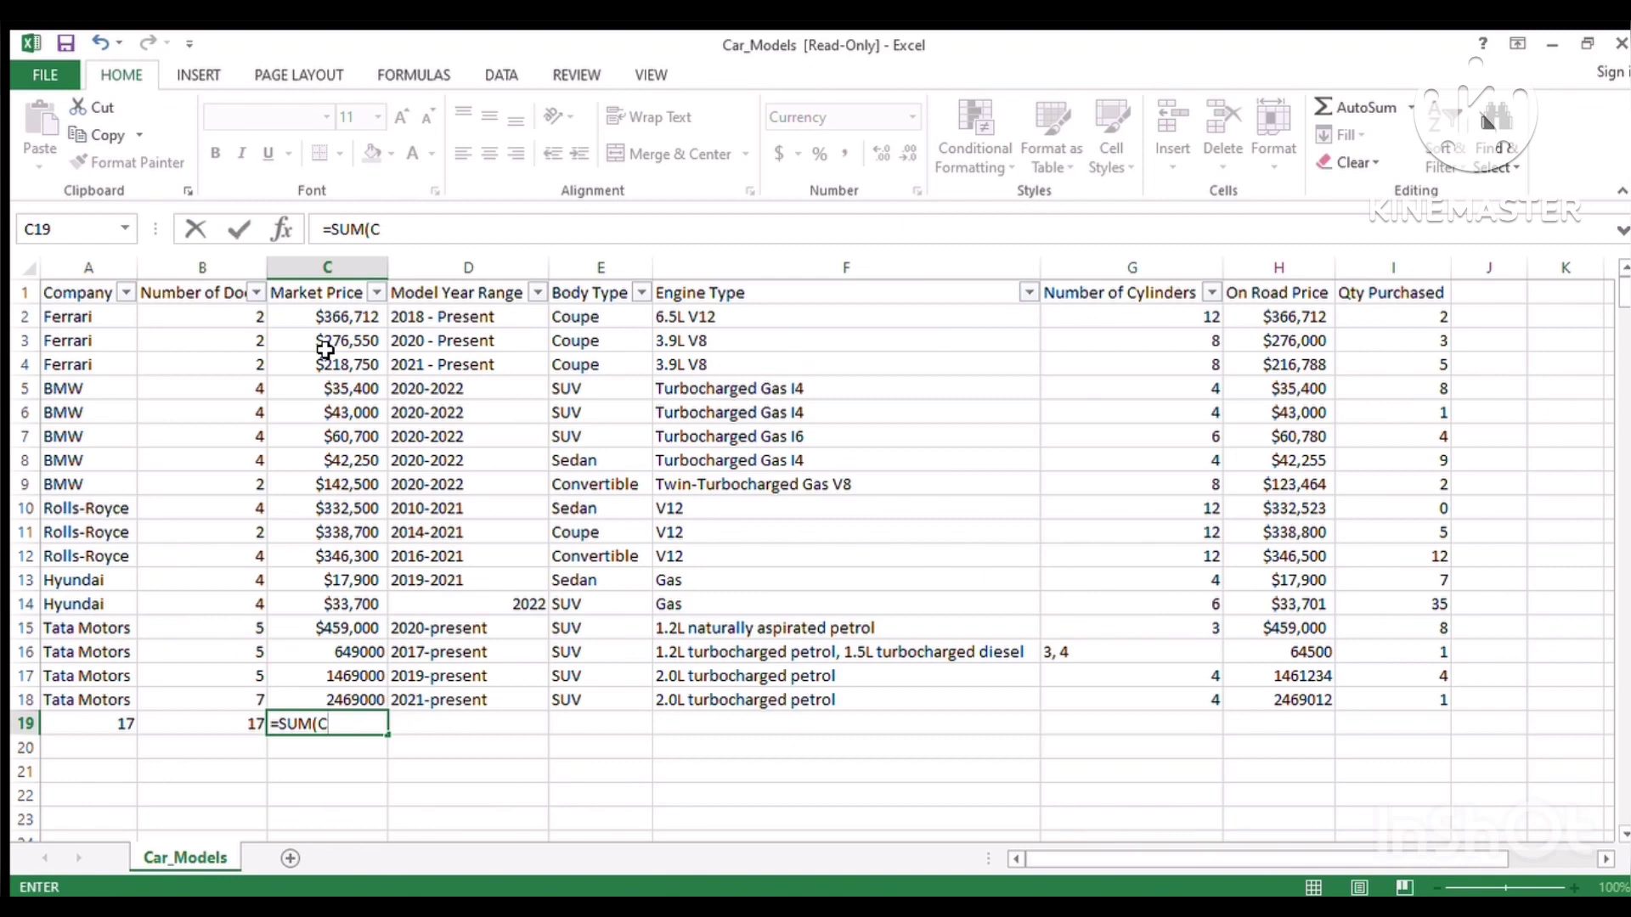
key("BackSpace")
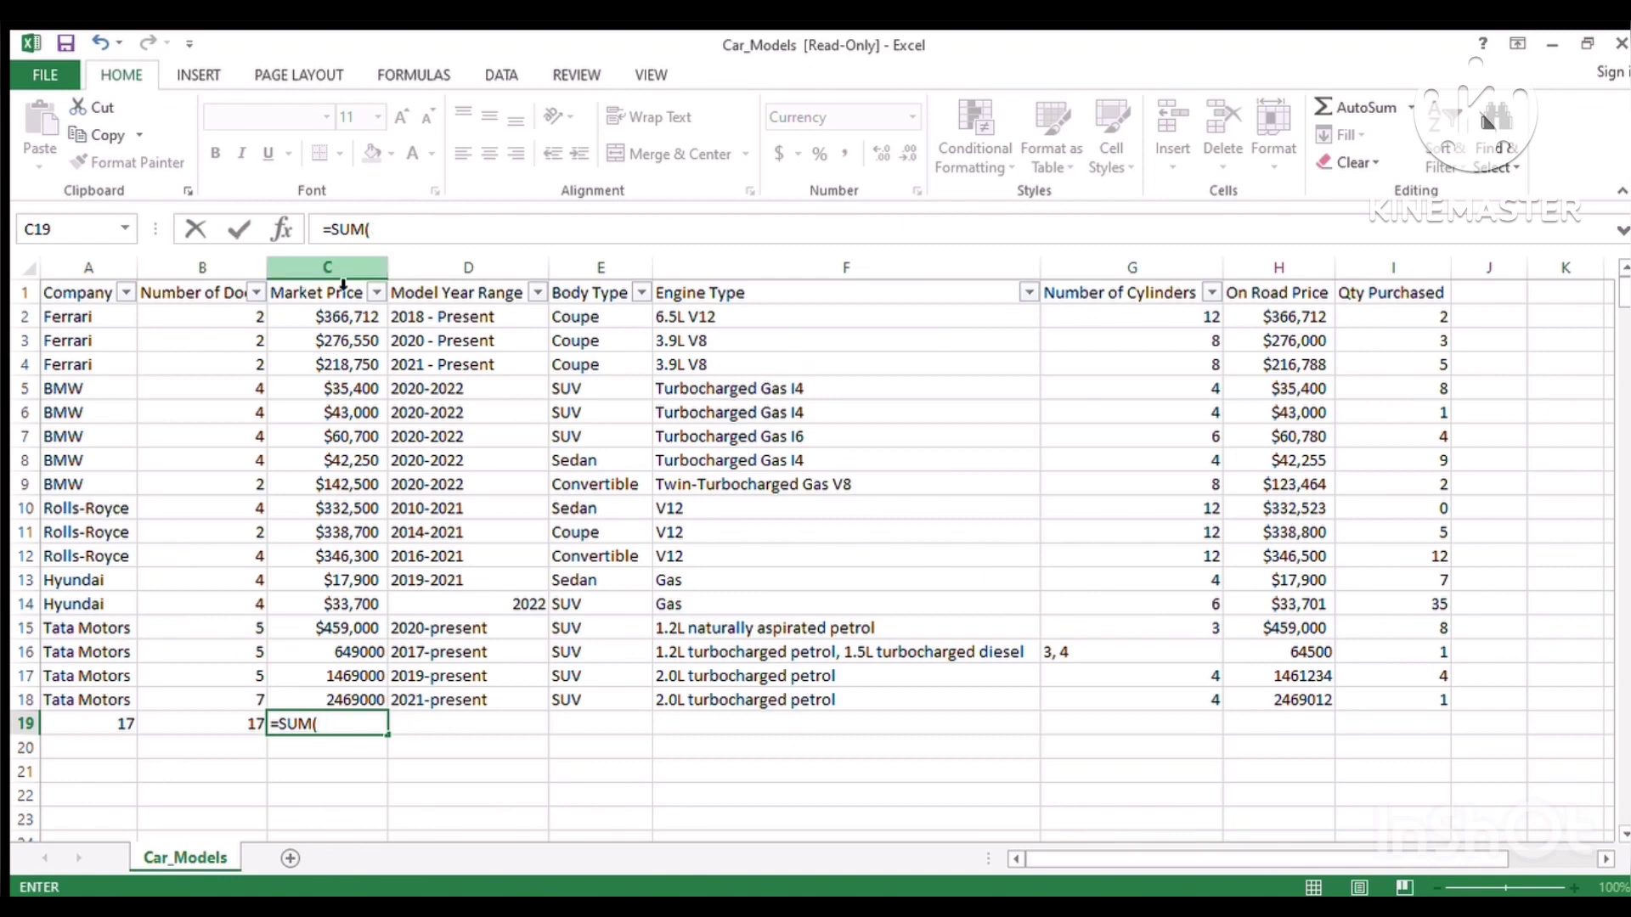
- Complete the SUM formula in C19 with the Market Price range C2:C18
left_click_drag(328, 316, 370, 695)
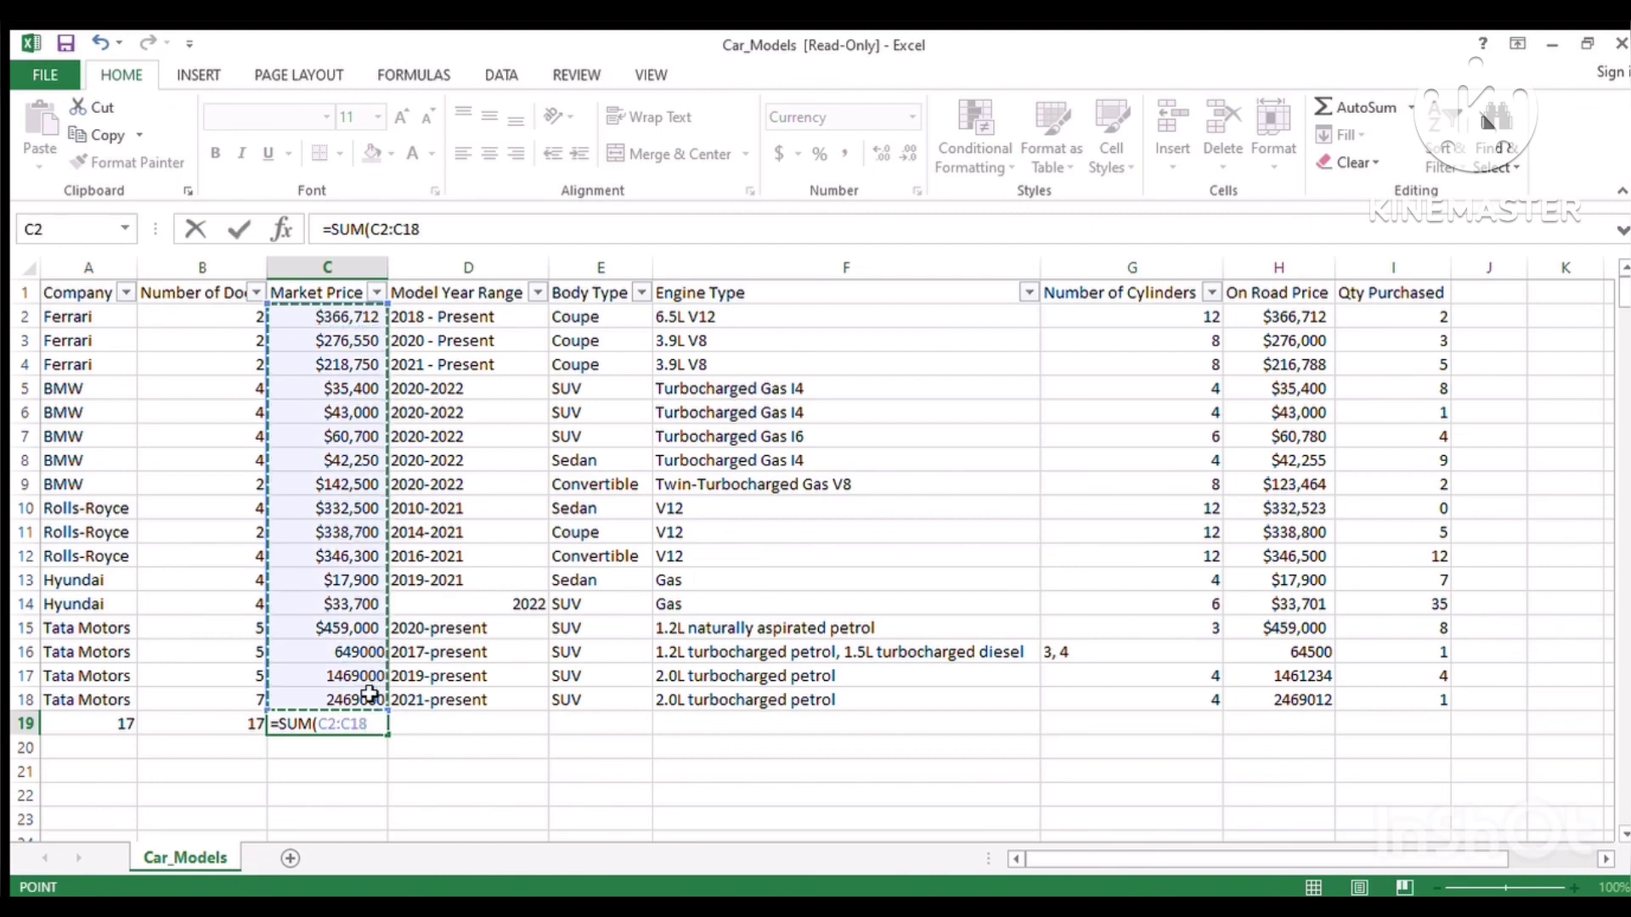
key("Return")
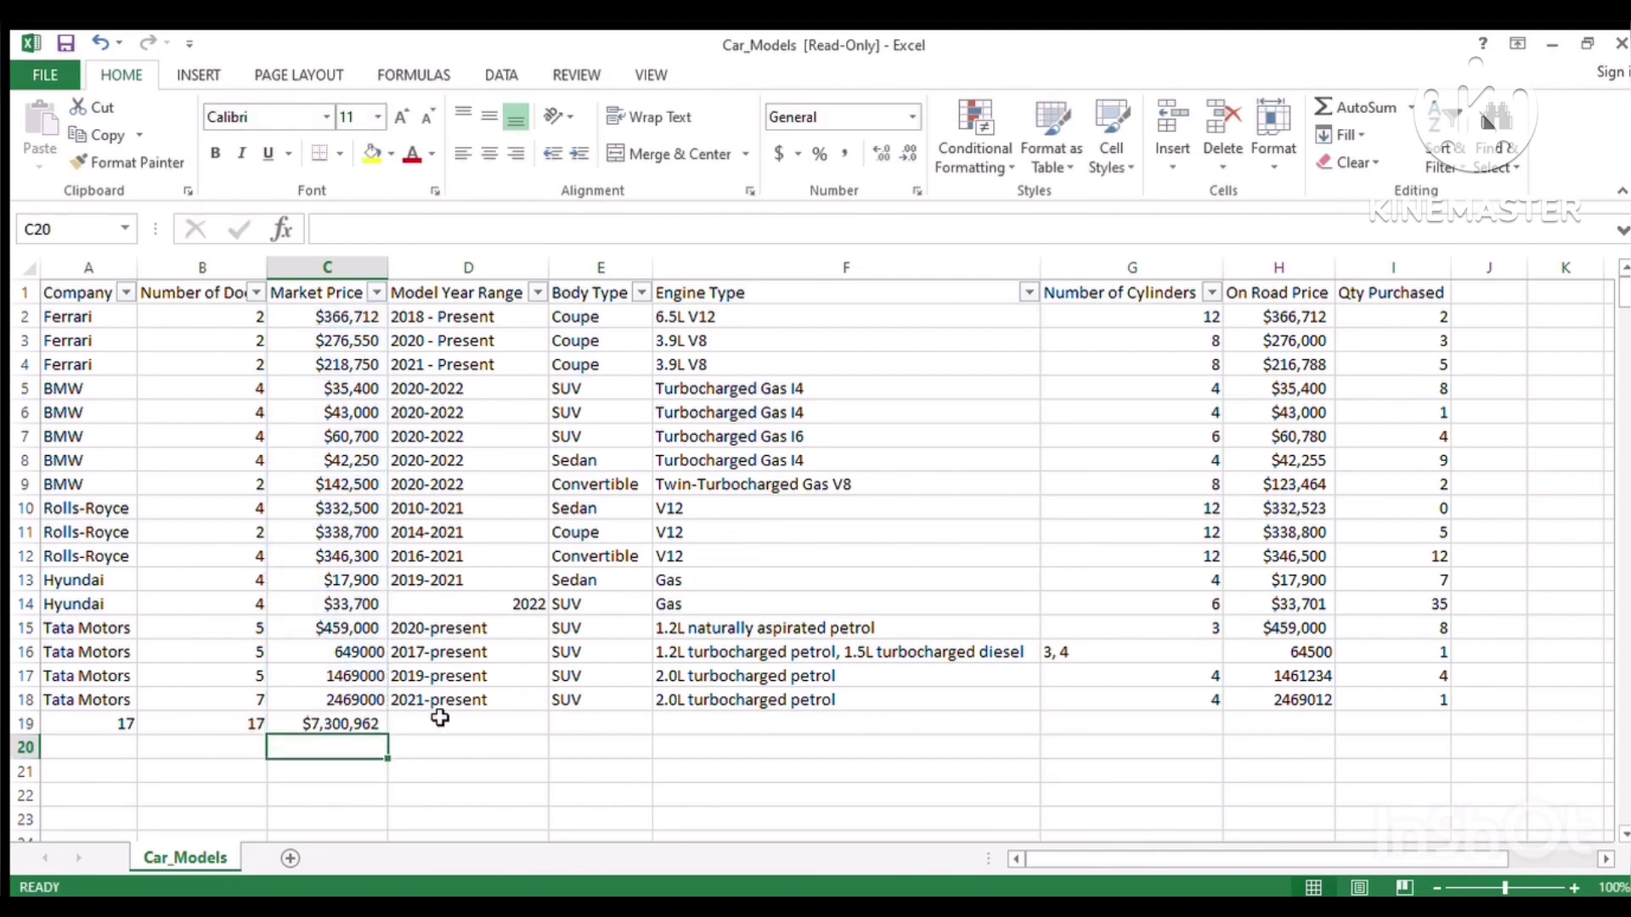
left_click(363, 724)
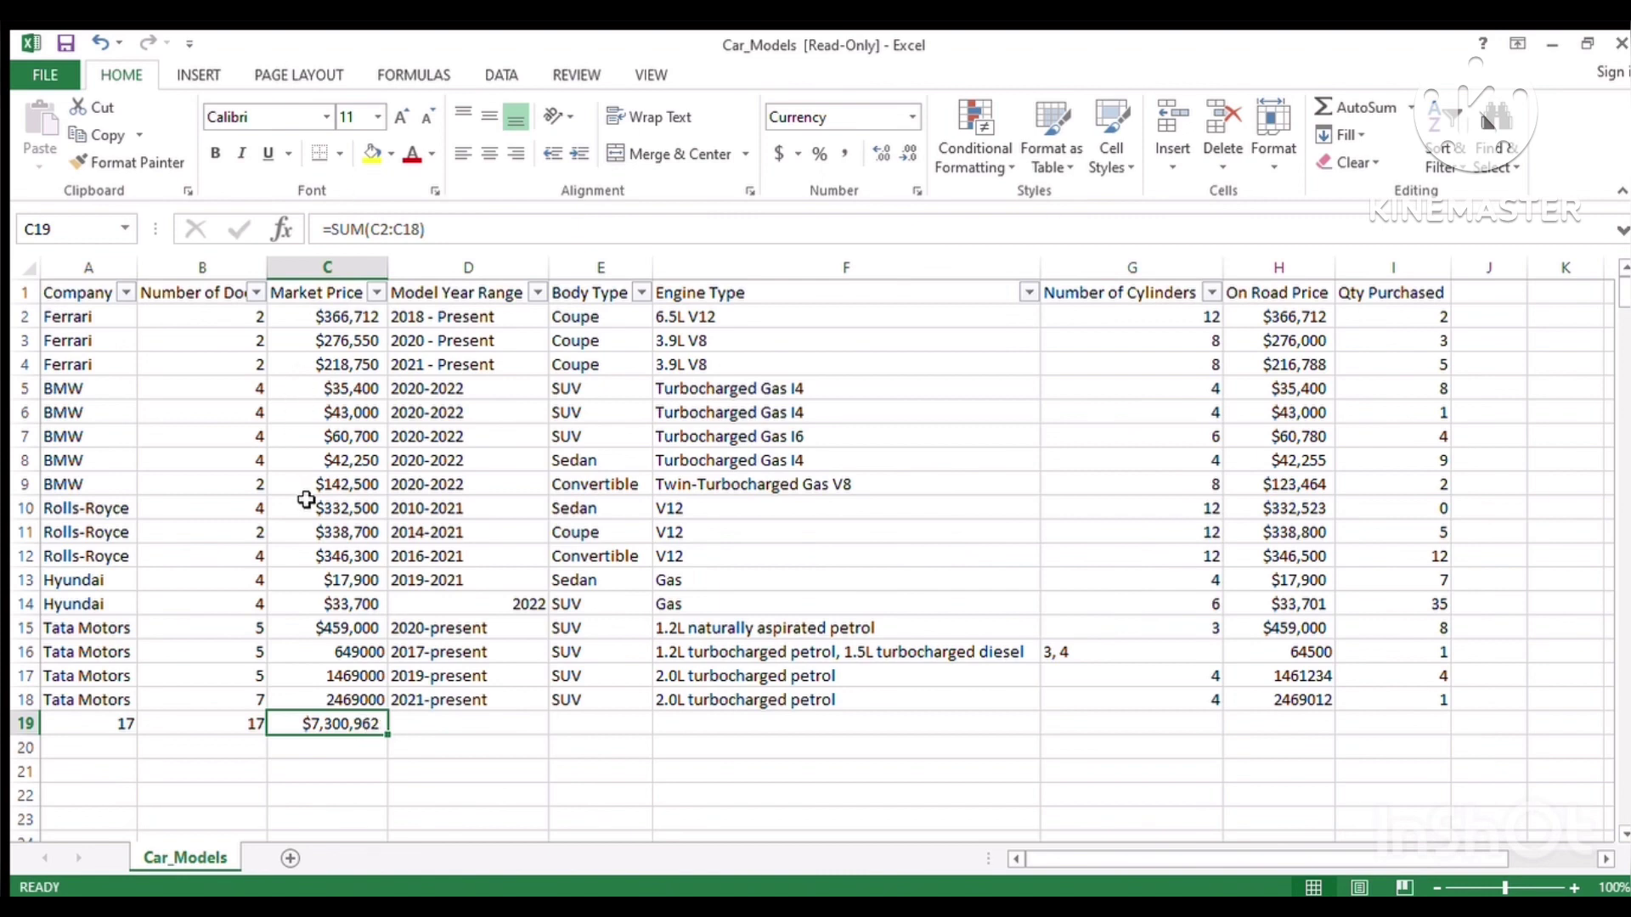
left_click(334, 604)
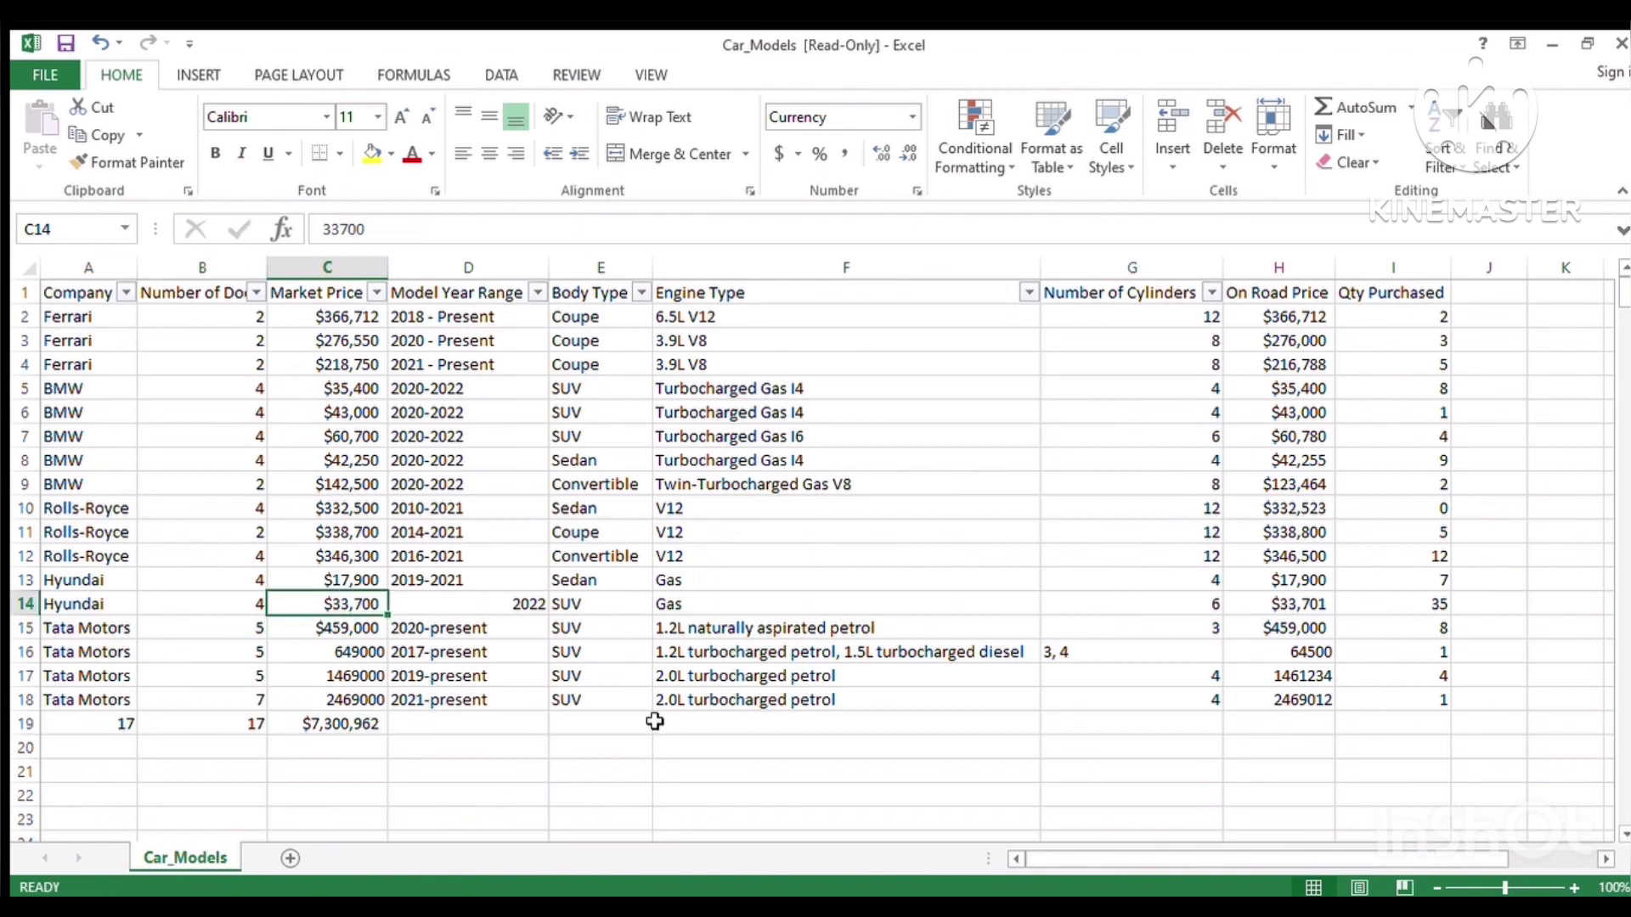
- Replace the COUNT formula in B19 with a SUM over B2:B18 and check it against the status bar summary of that range
left_click(223, 724)
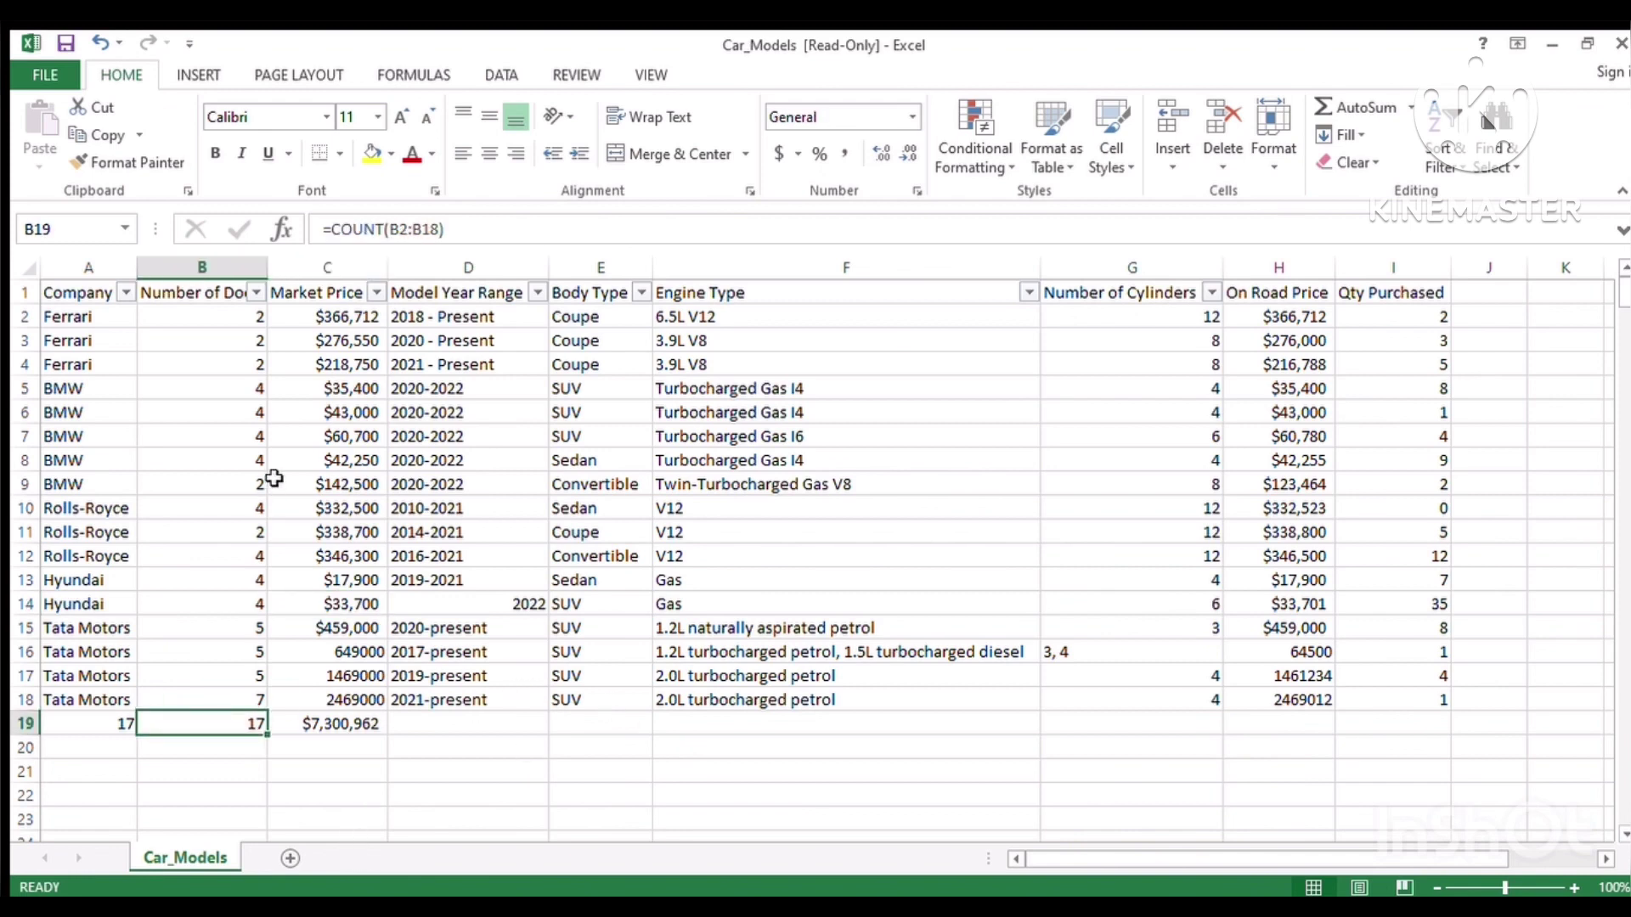
type("=sum")
key("Tab")
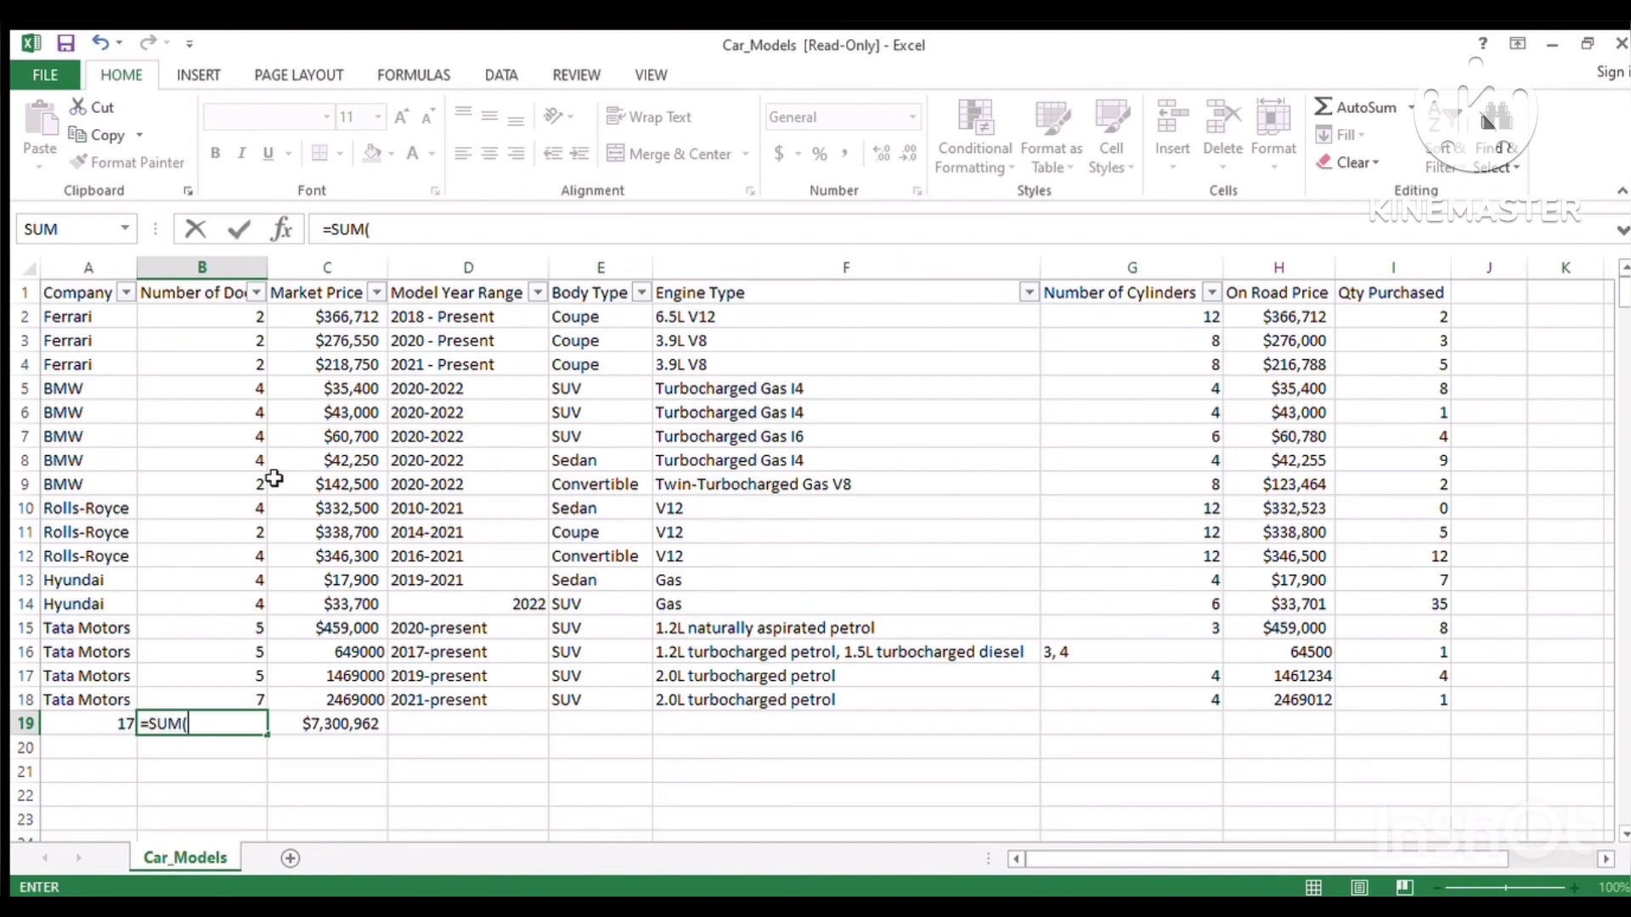
left_click_drag(222, 321, 249, 696)
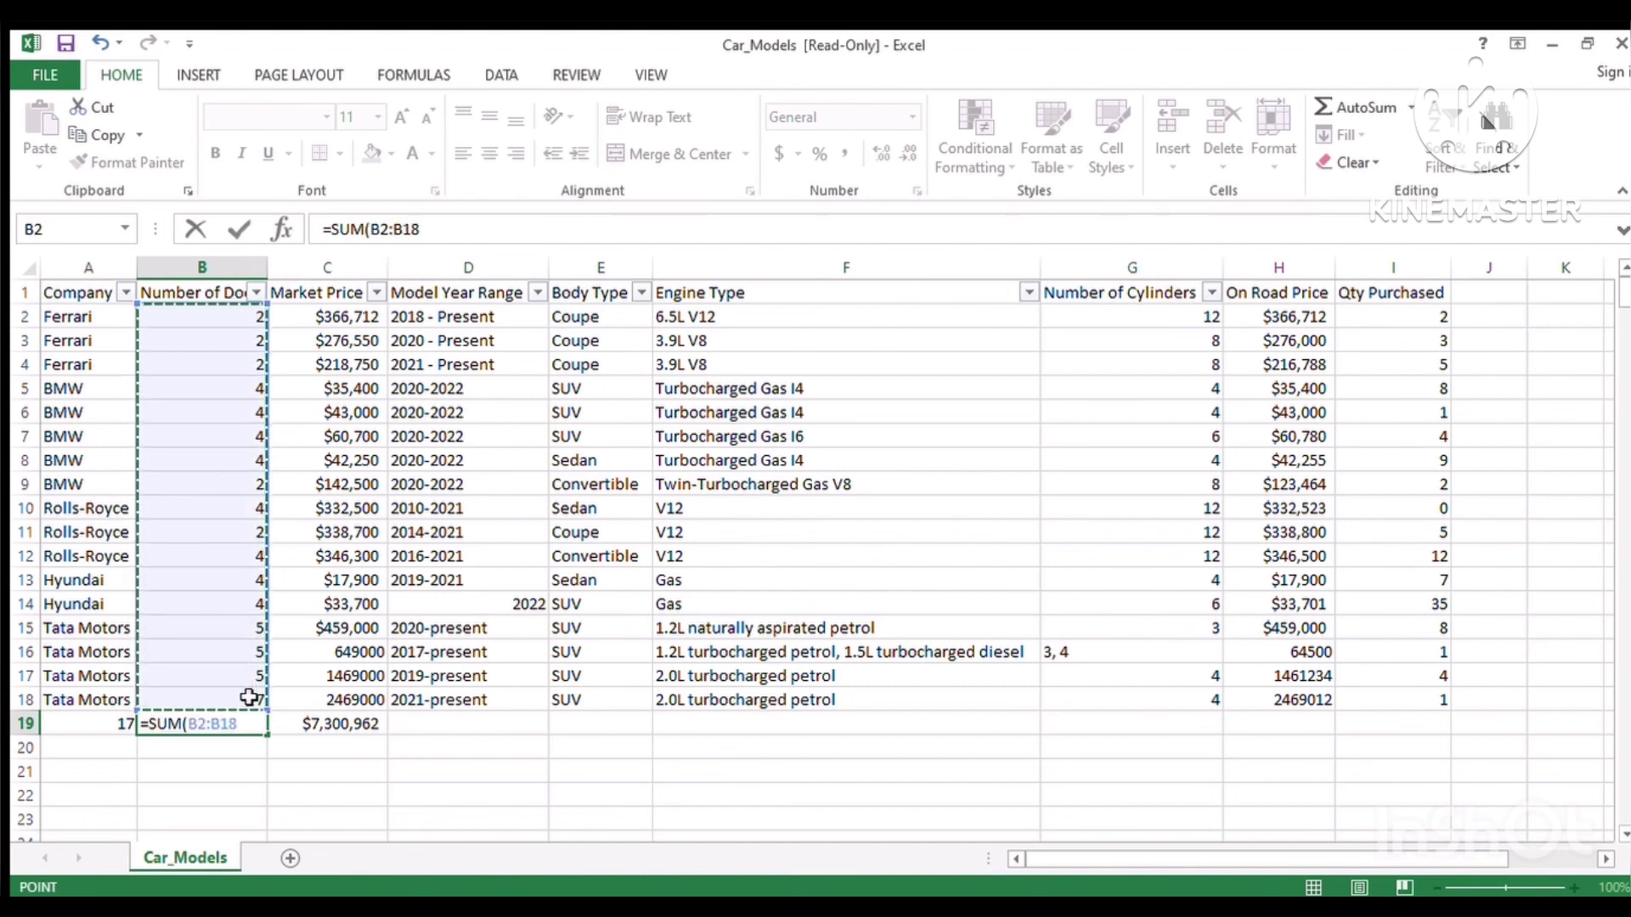
key("Return")
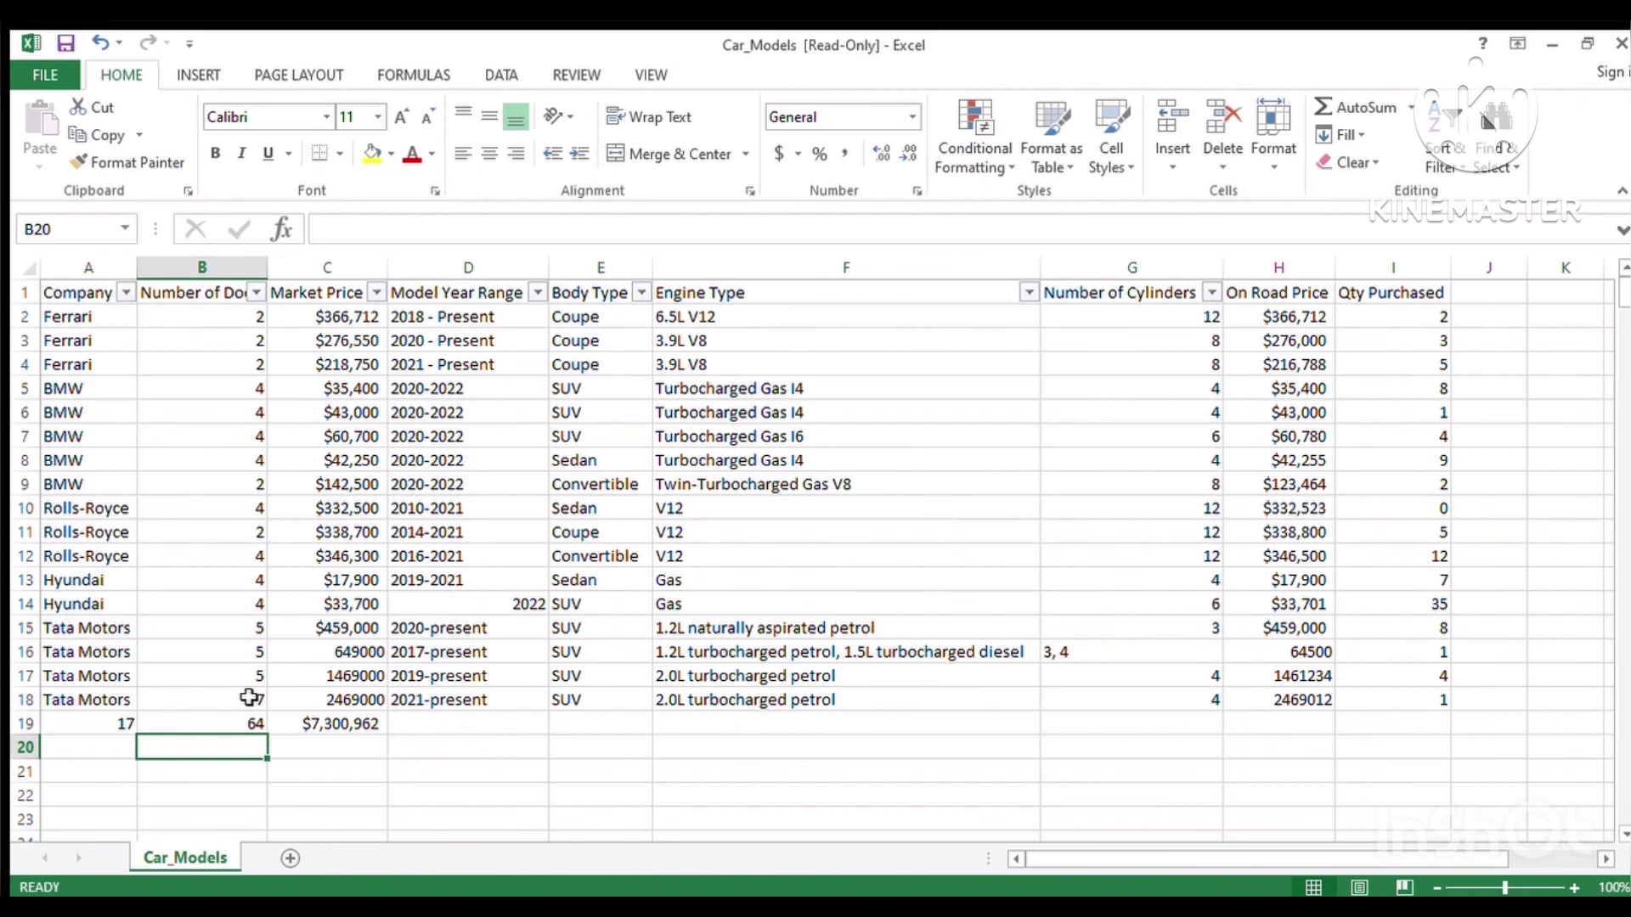
left_click(207, 730)
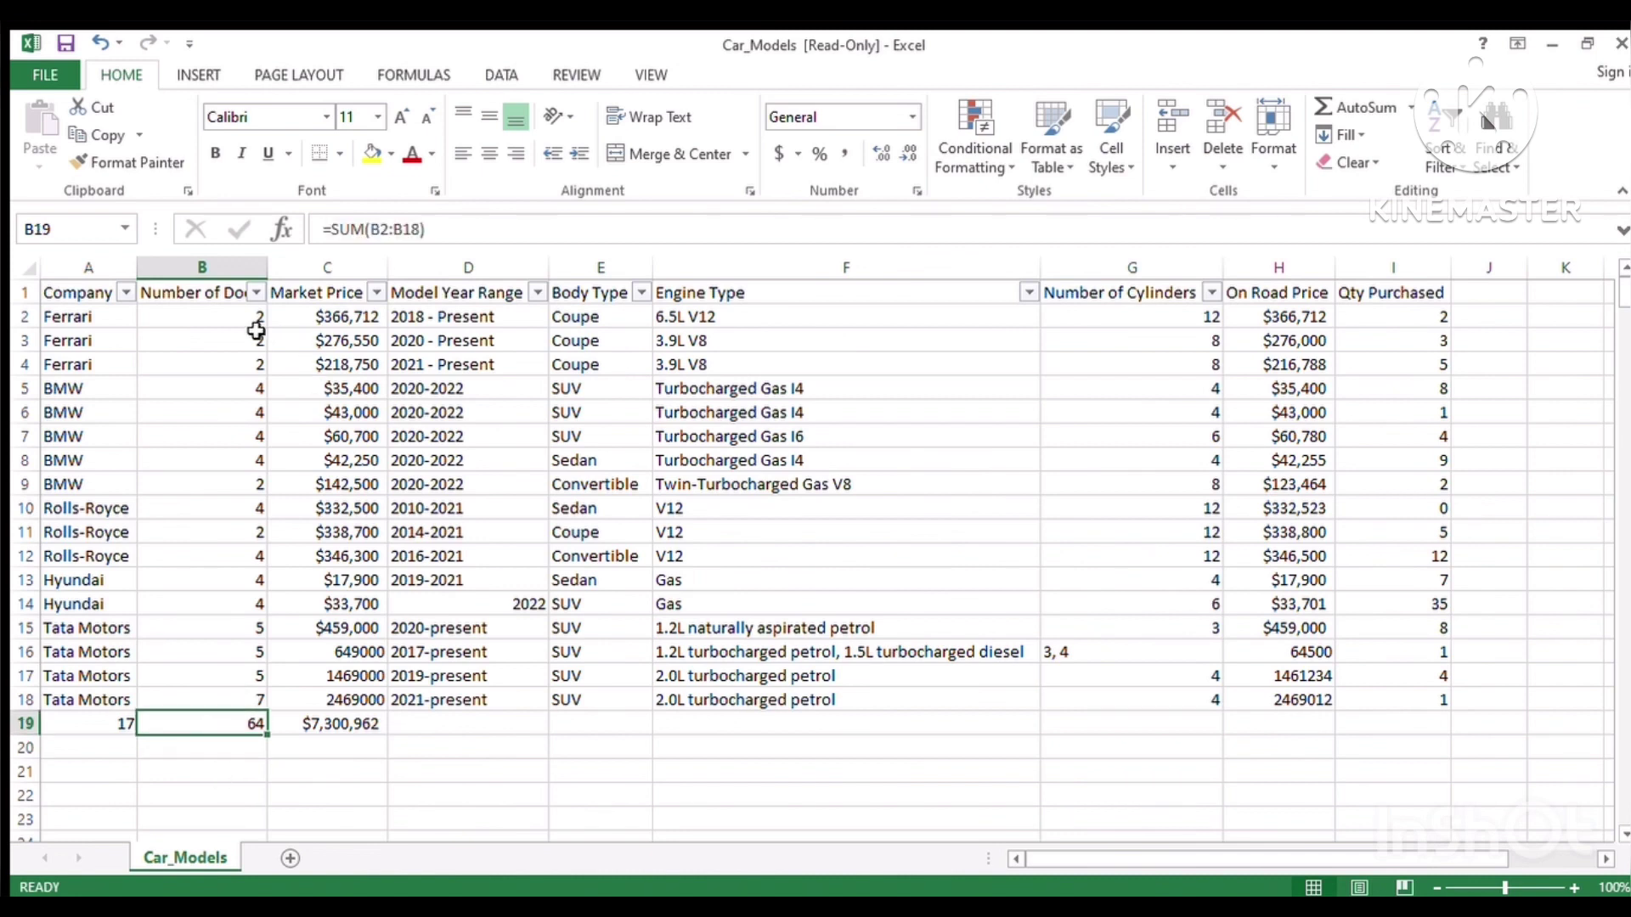
left_click_drag(212, 317, 218, 696)
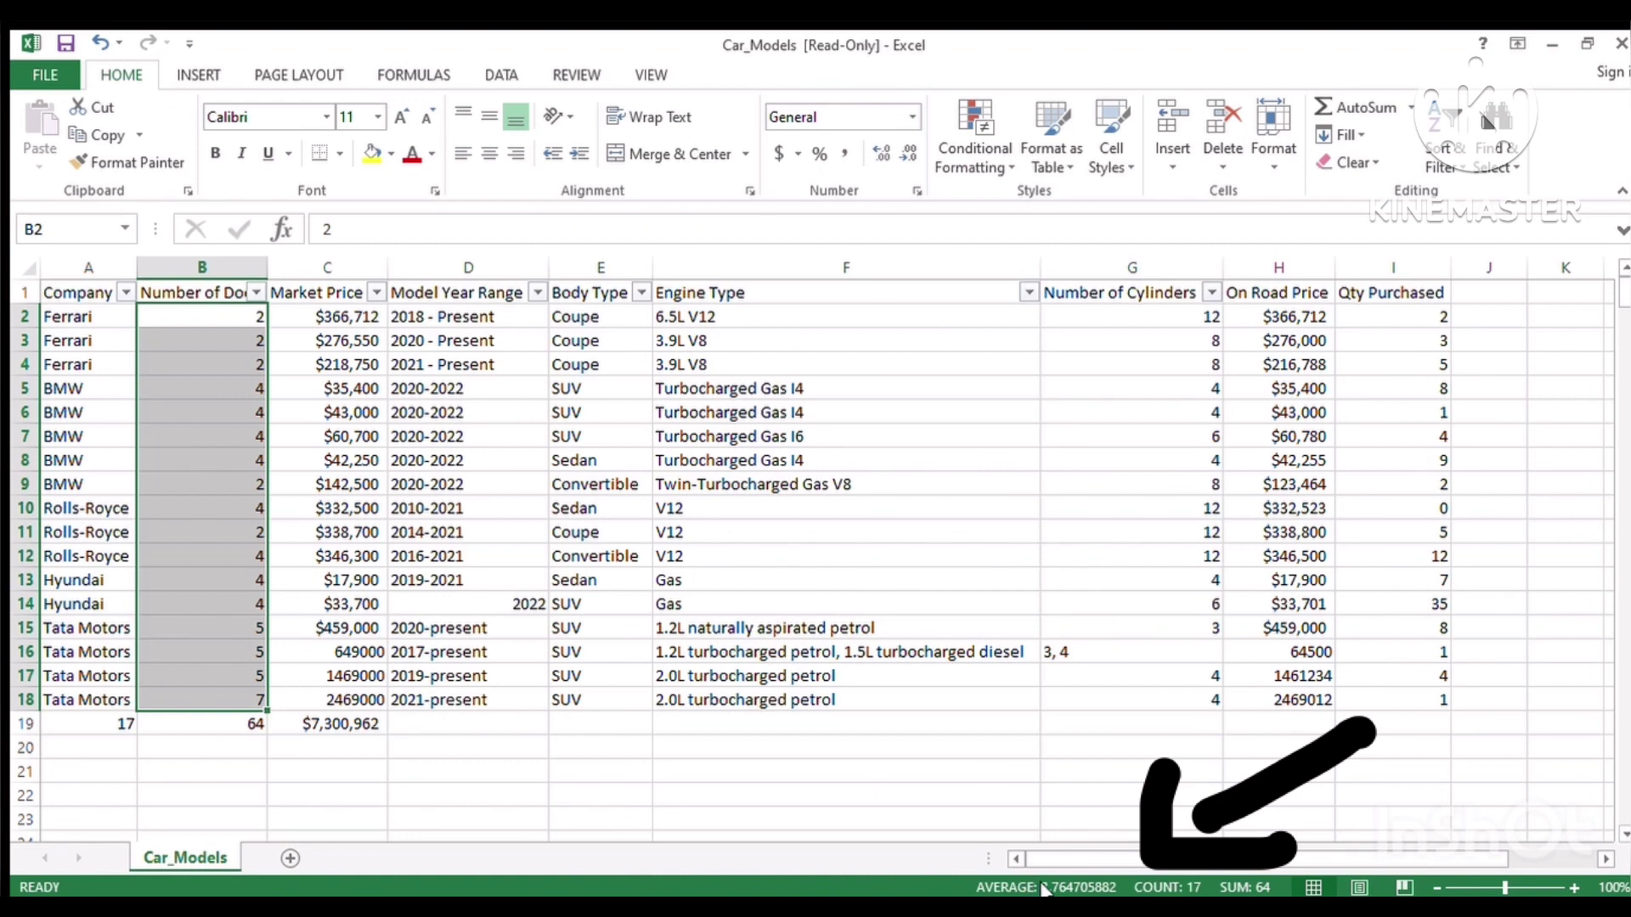
- Enter an AVERAGE formula in cell B20 over the Number of Doors values in B2:B18
left_click(226, 750)
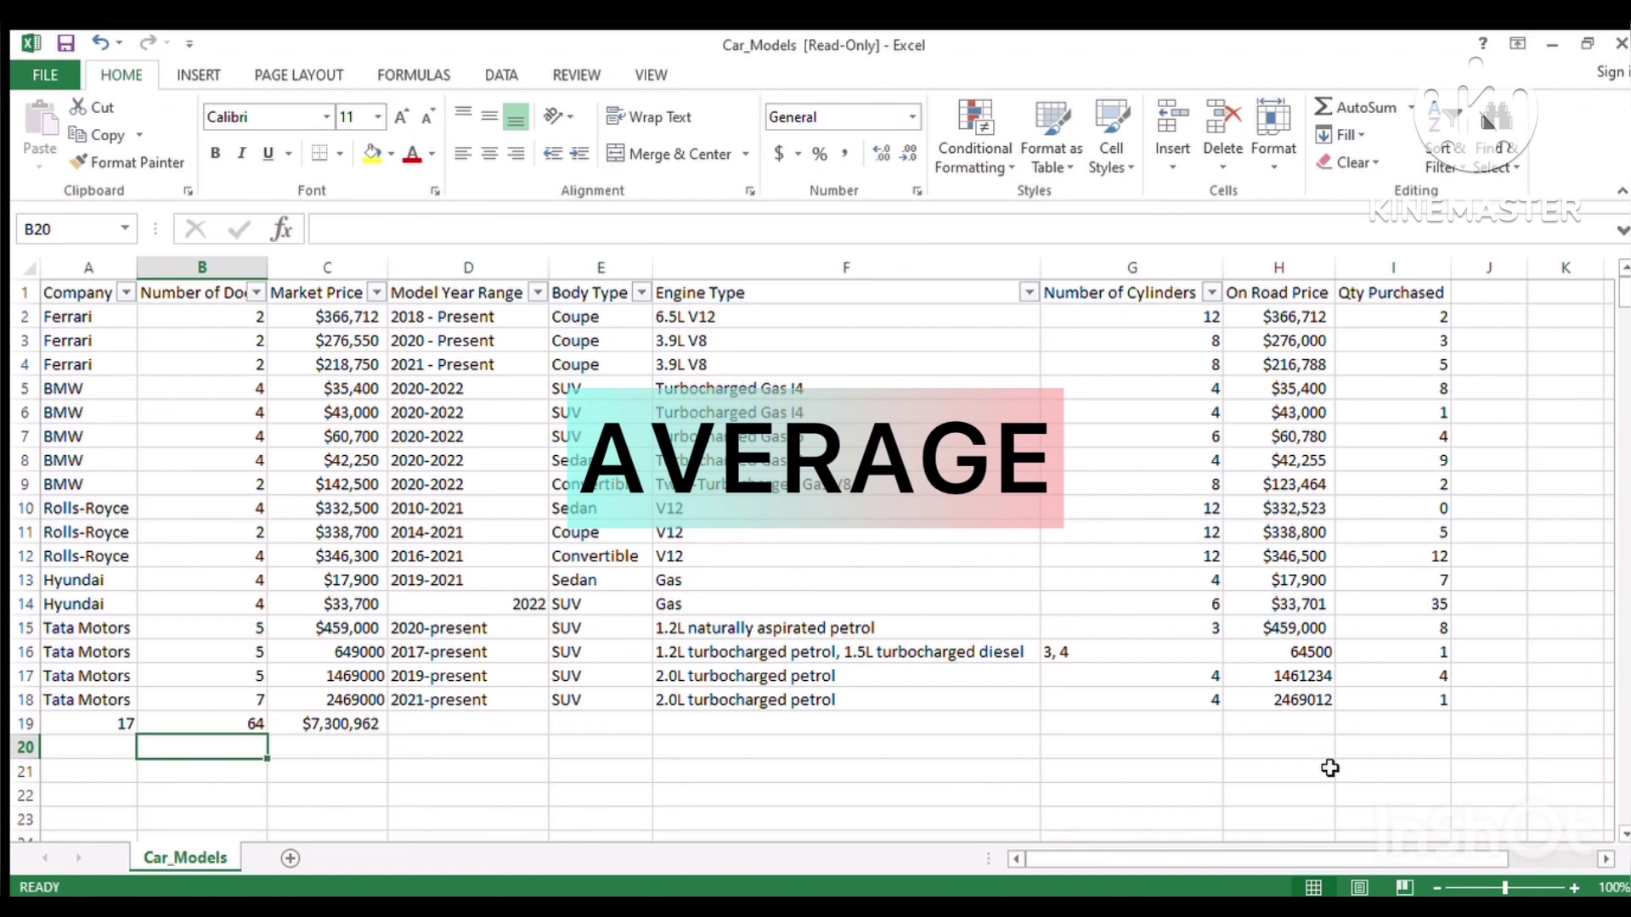
type("=ave")
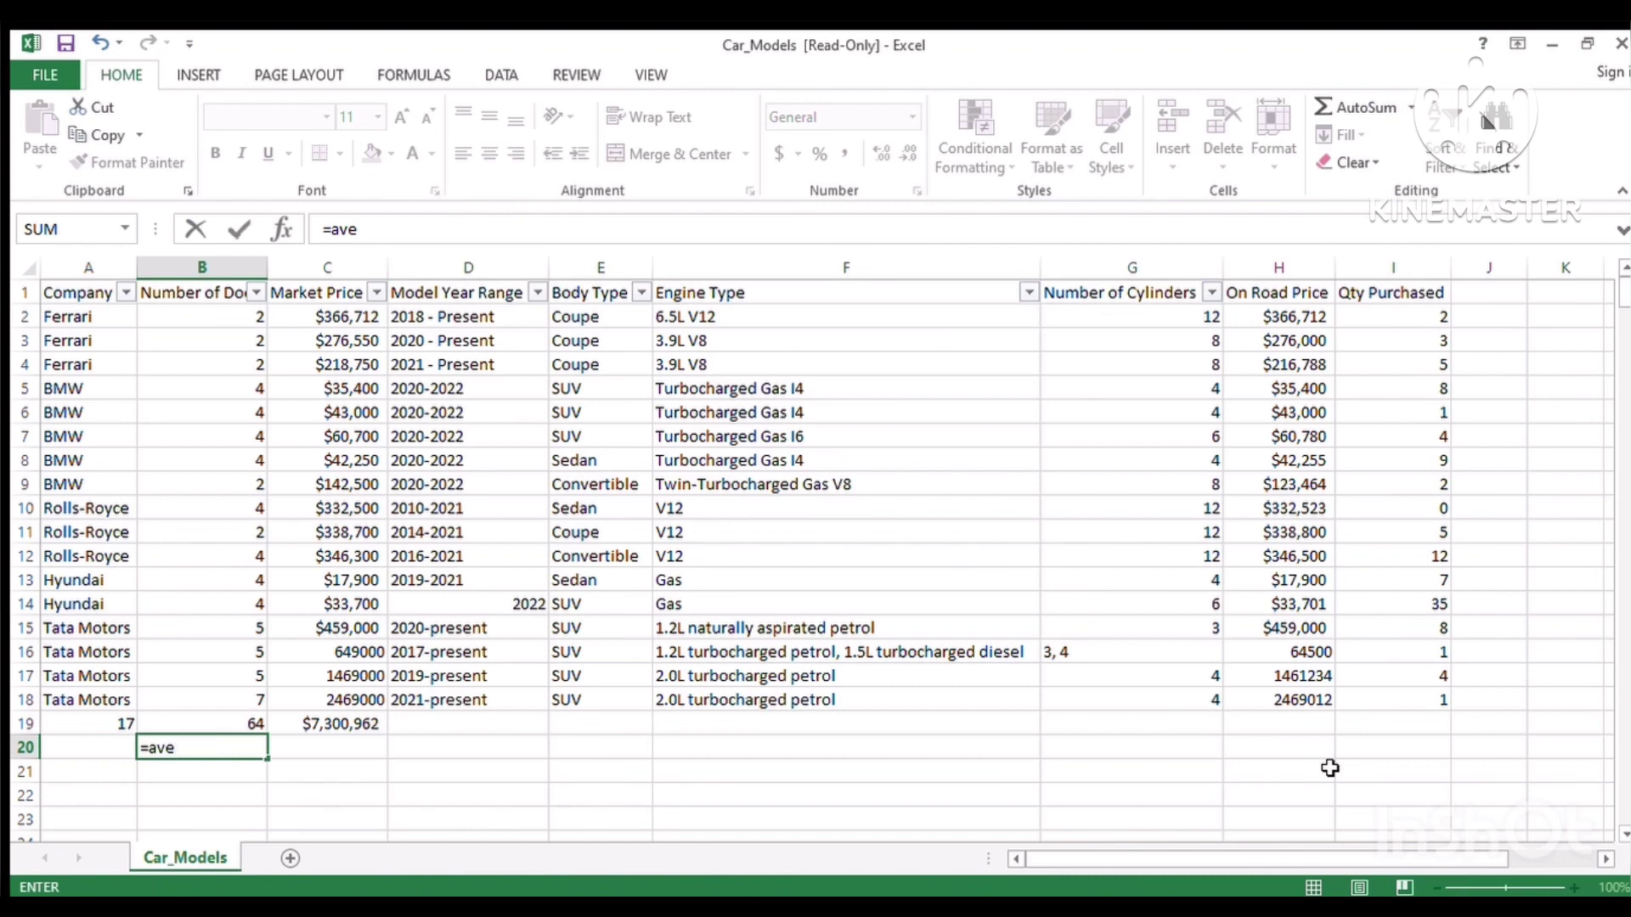
key("Tab")
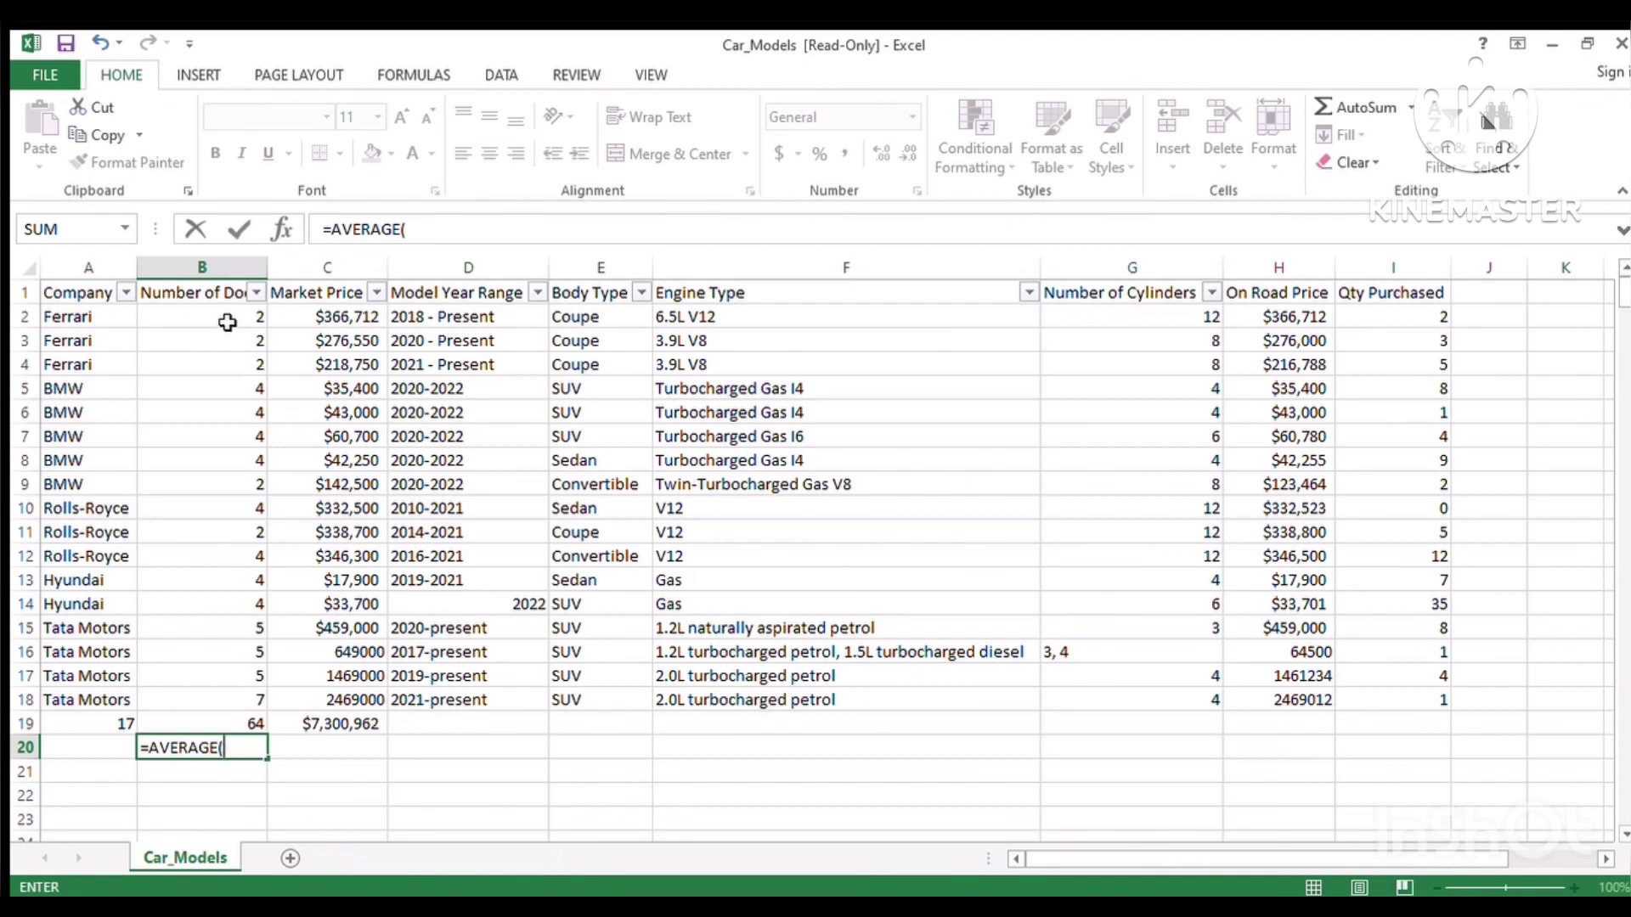
left_click_drag(227, 323, 252, 696)
key("Return")
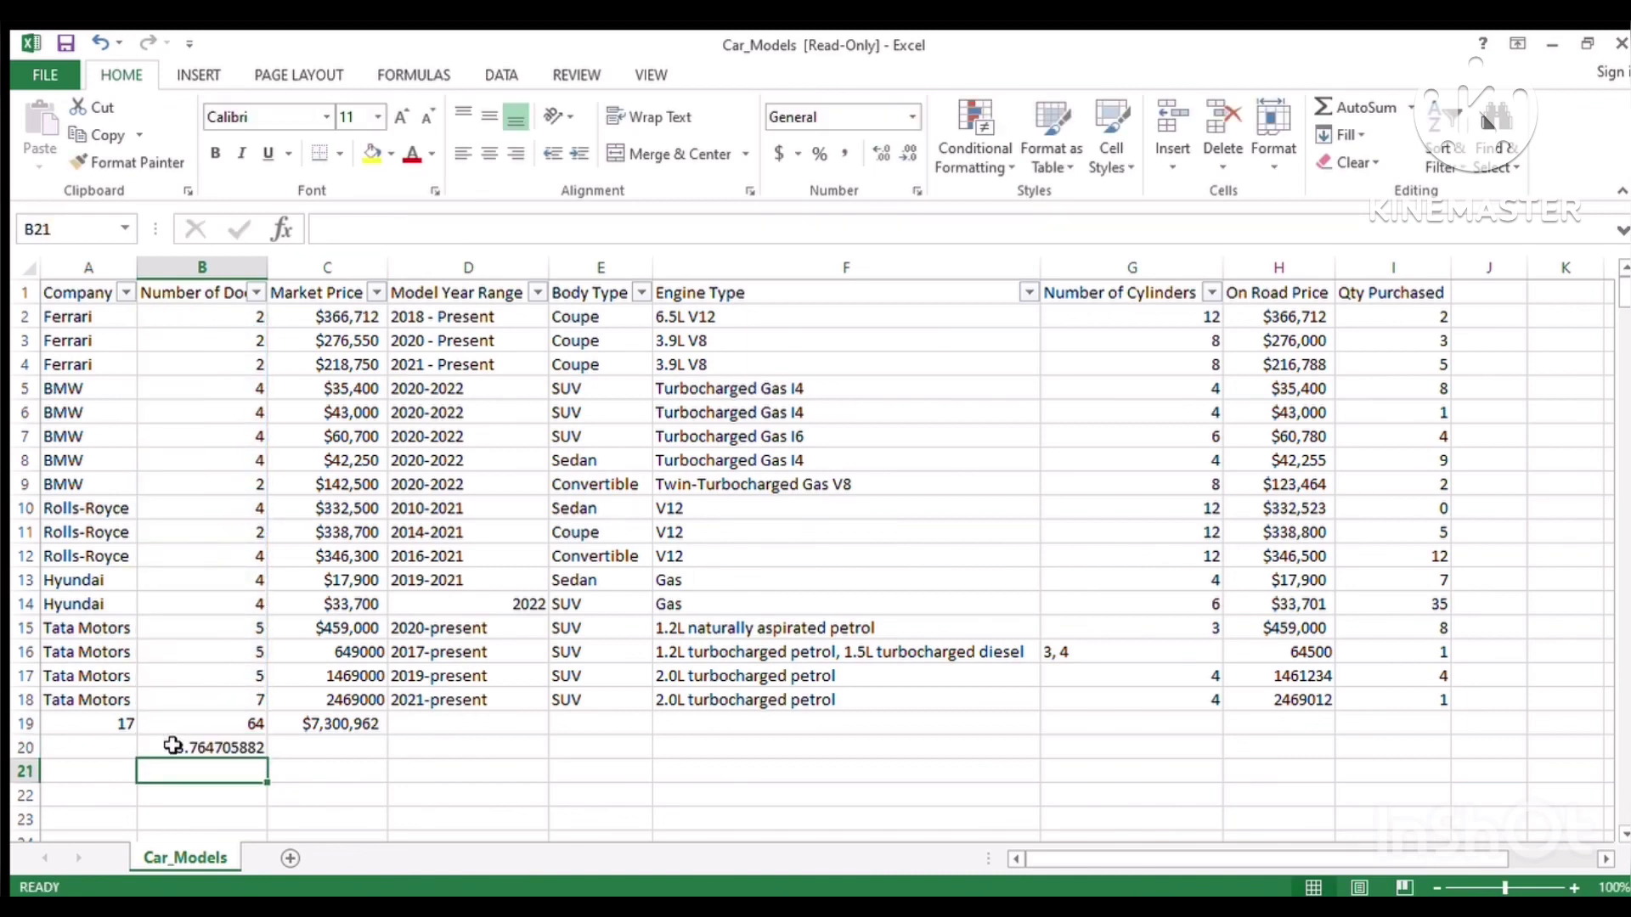
- Compare the AVERAGE formula in B20 with the status bar average, count and sum for B2:B18
left_click_drag(201, 317, 232, 703)
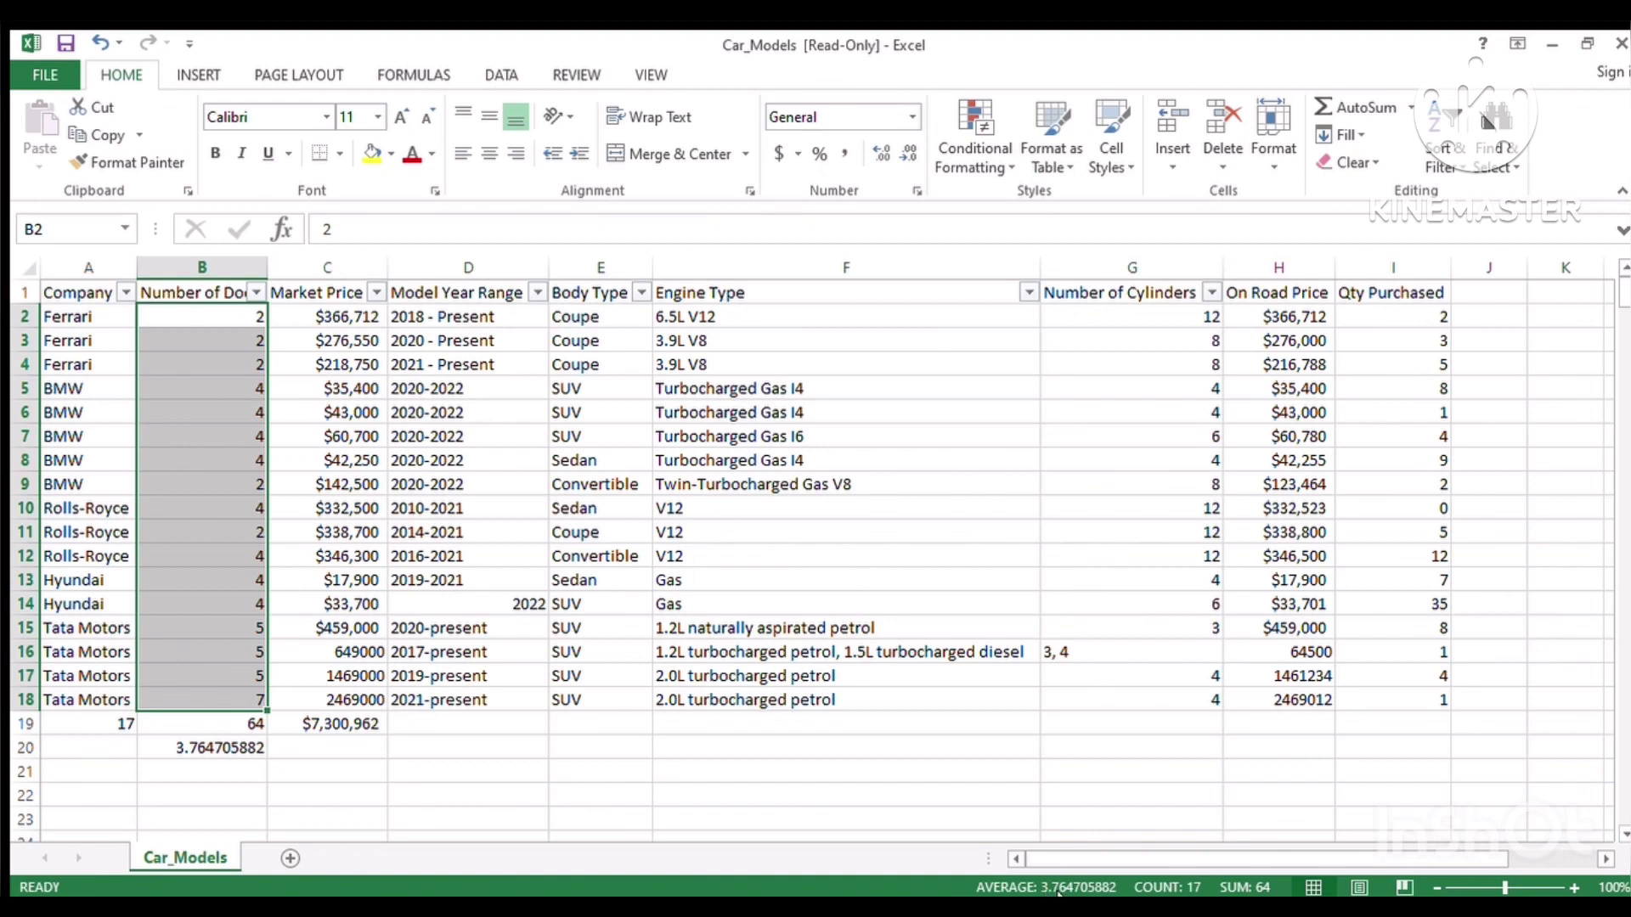
left_click(186, 755)
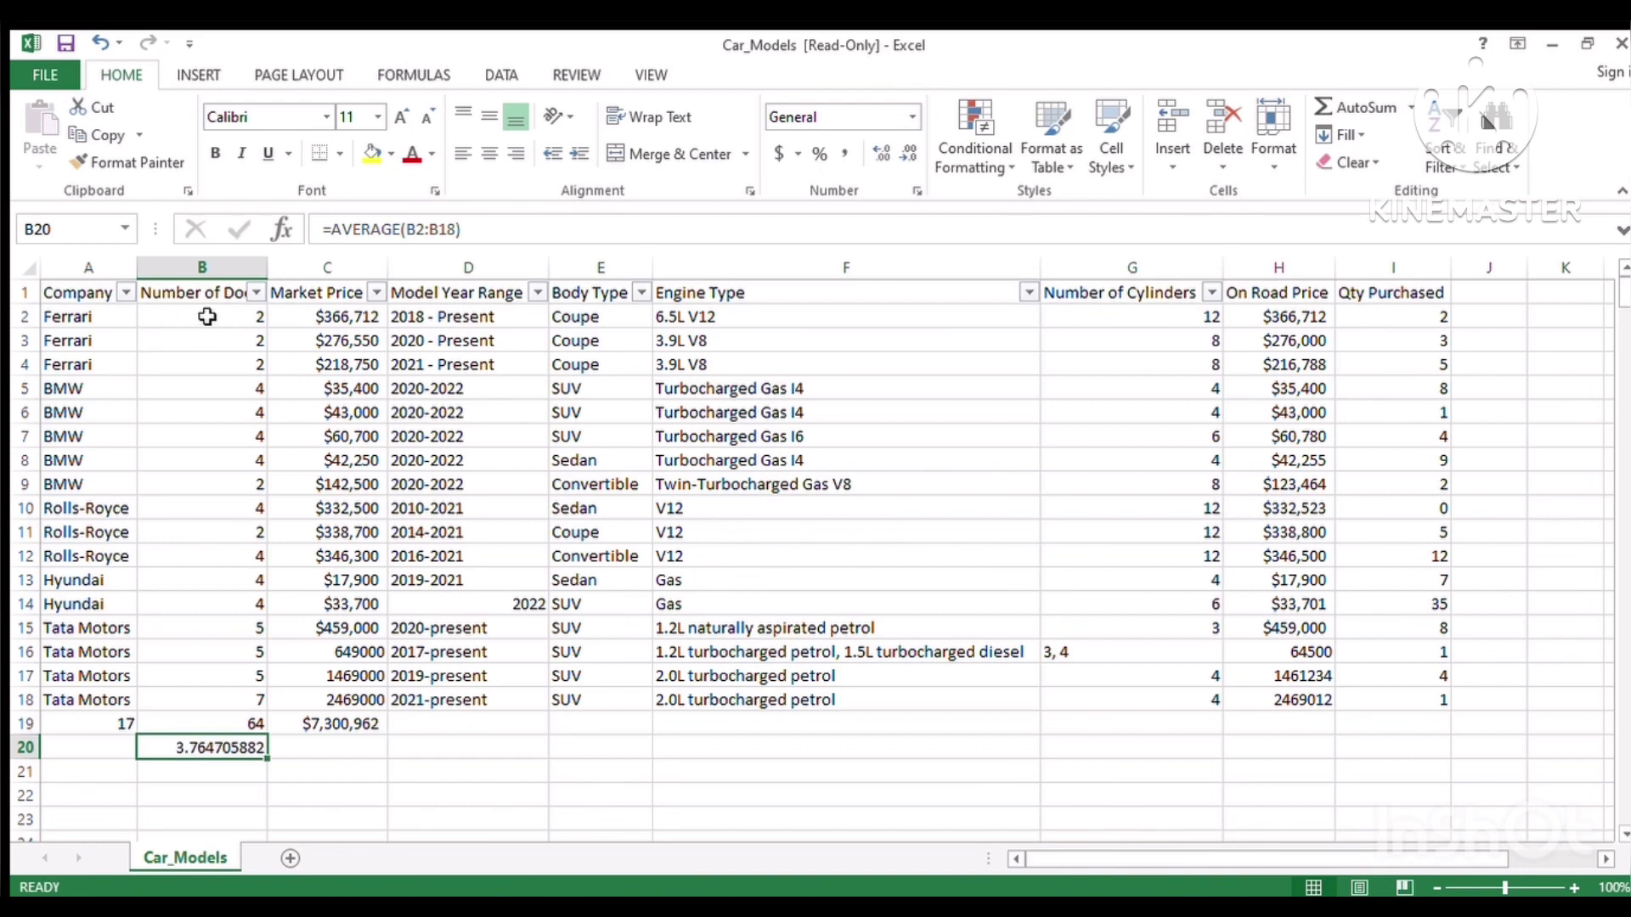
left_click_drag(207, 317, 243, 699)
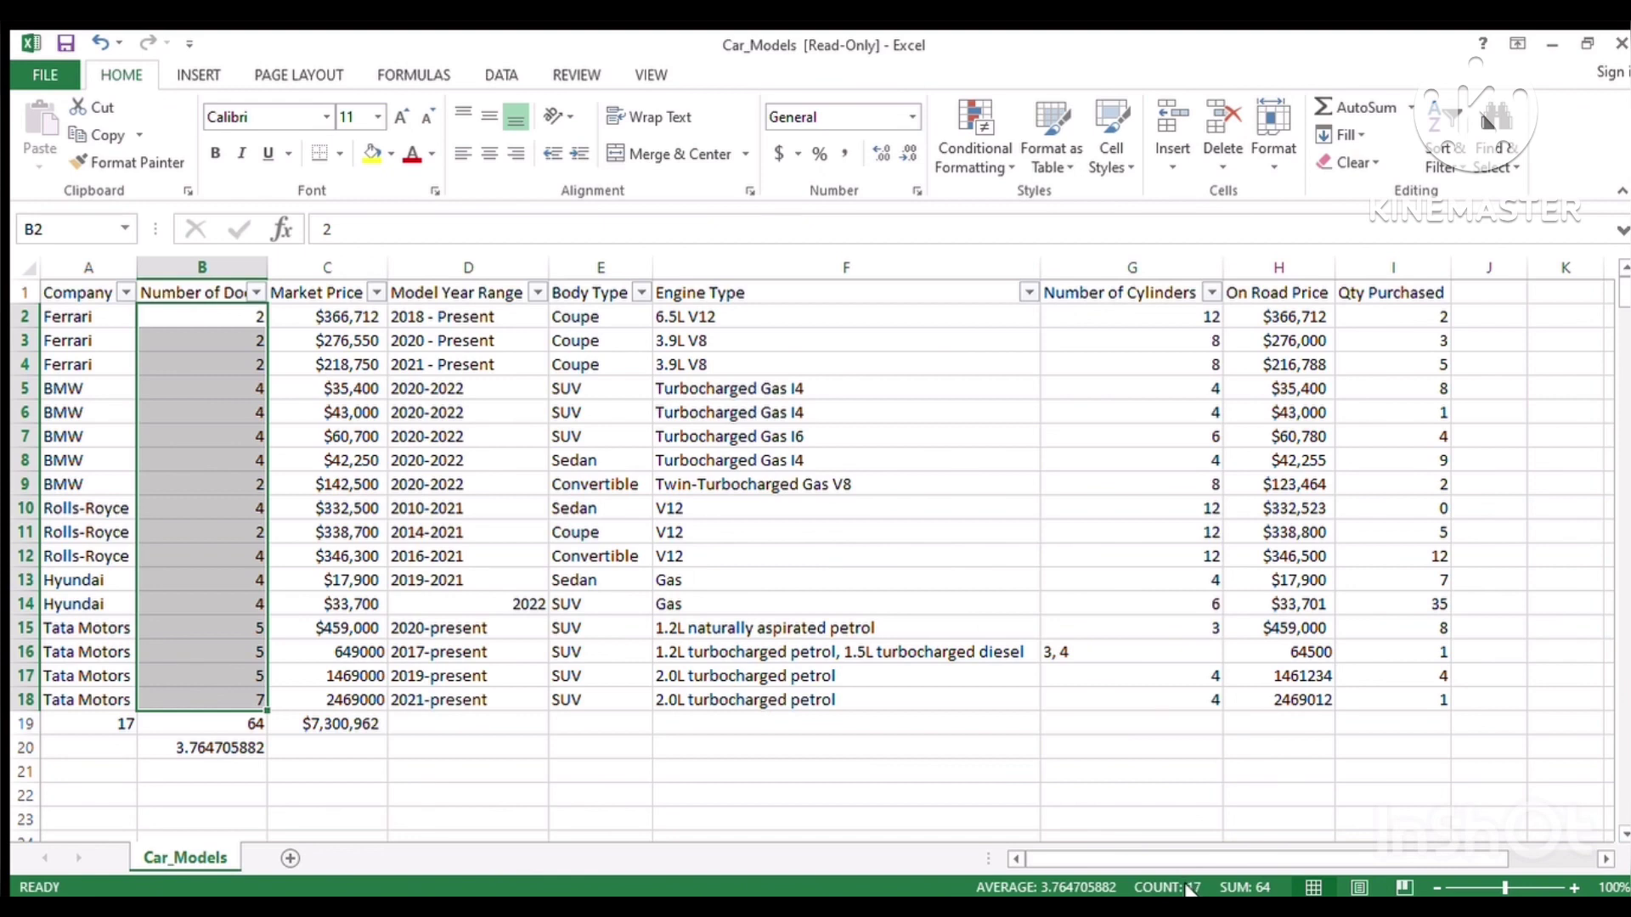
- Cross-check the average by calculating =64/17 in cell C20, and clear that cell again
left_click(327, 754)
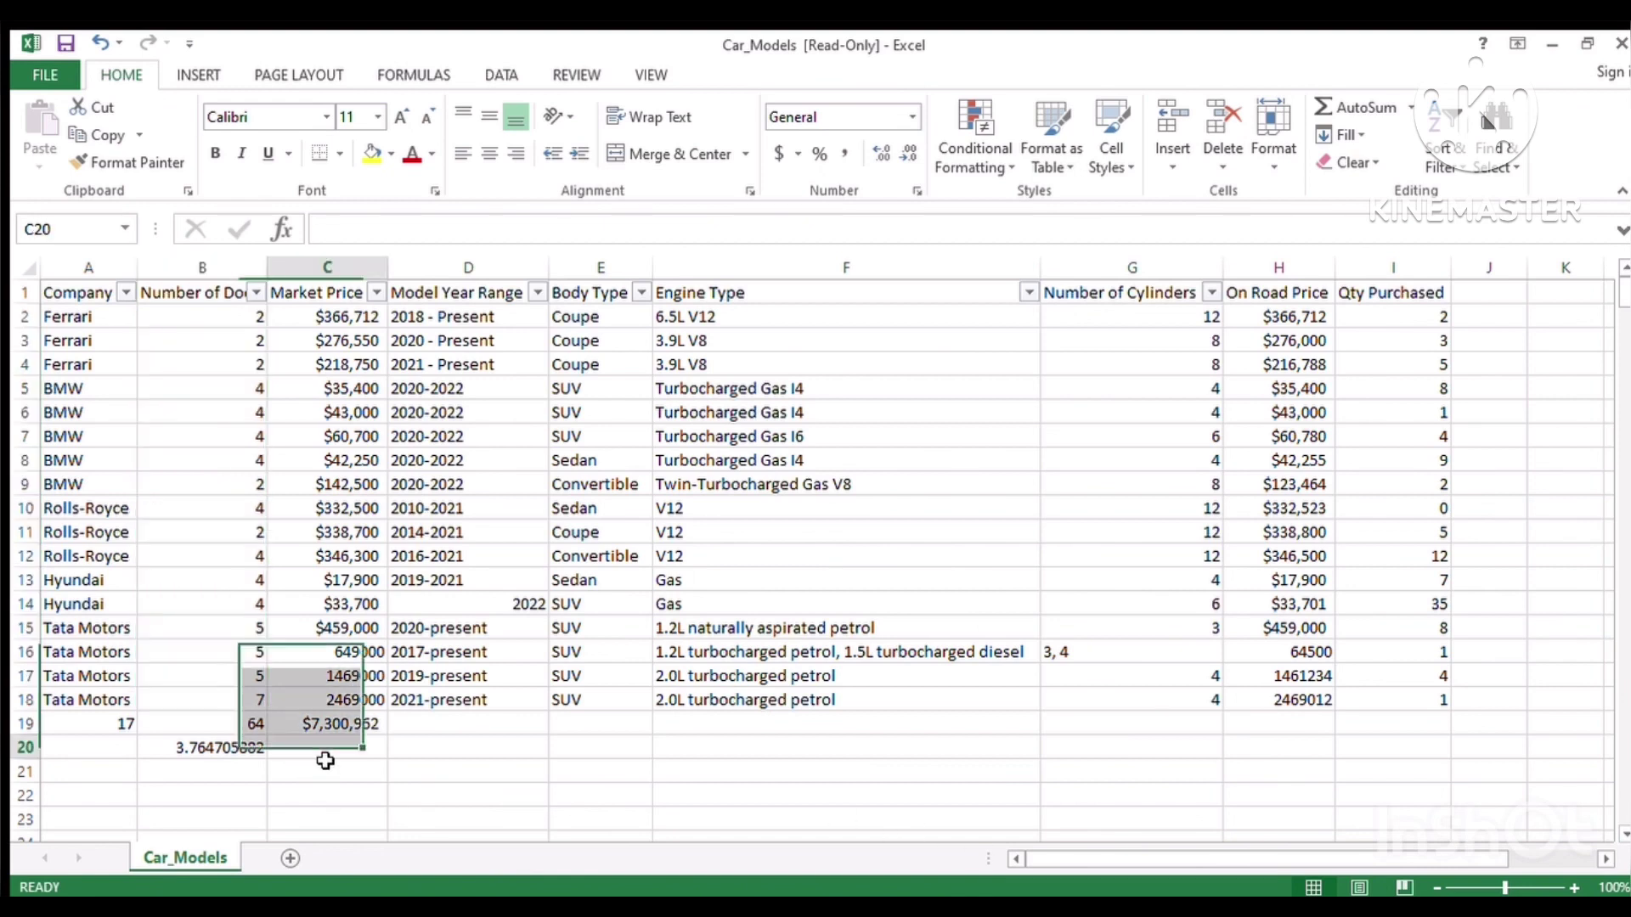
type("=6")
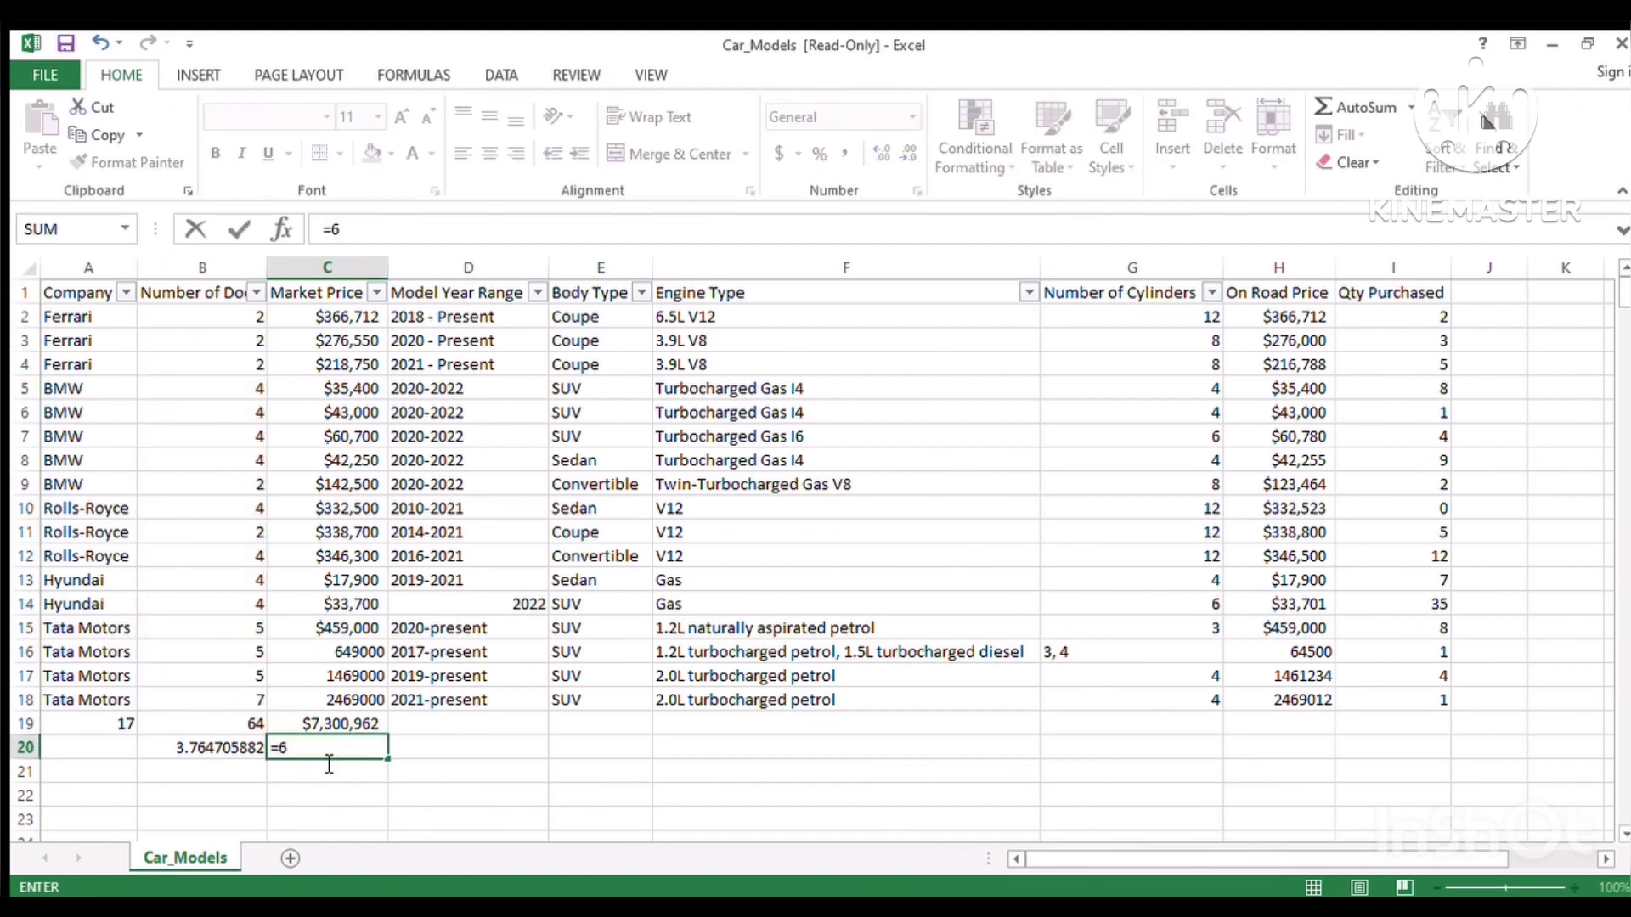
type("4/17")
key("Return")
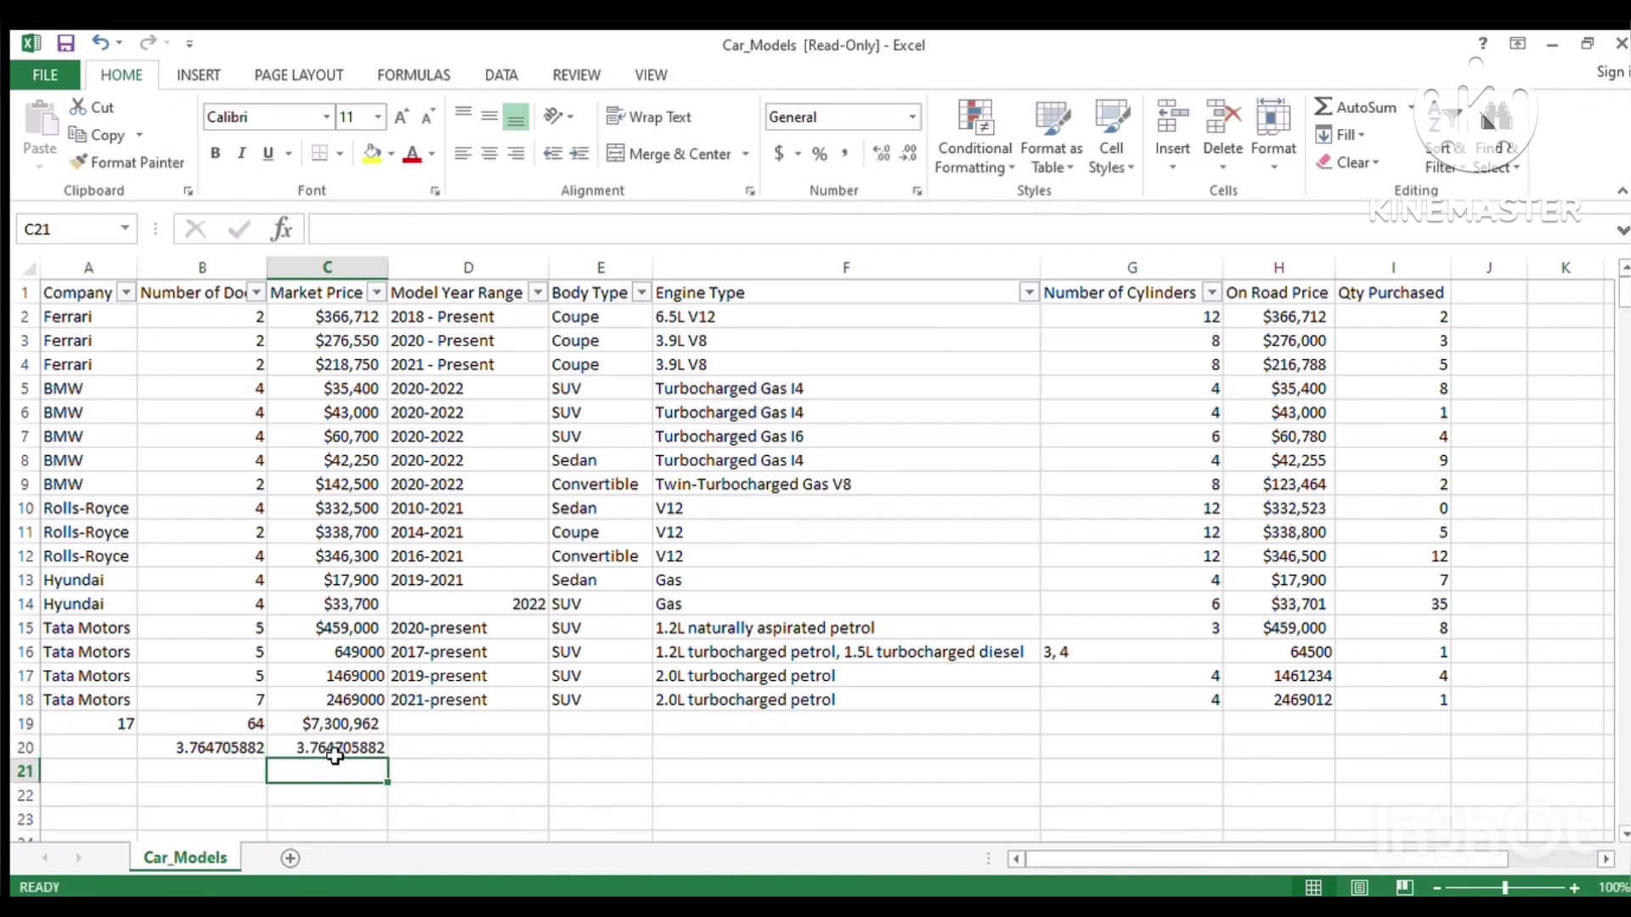
key("Up")
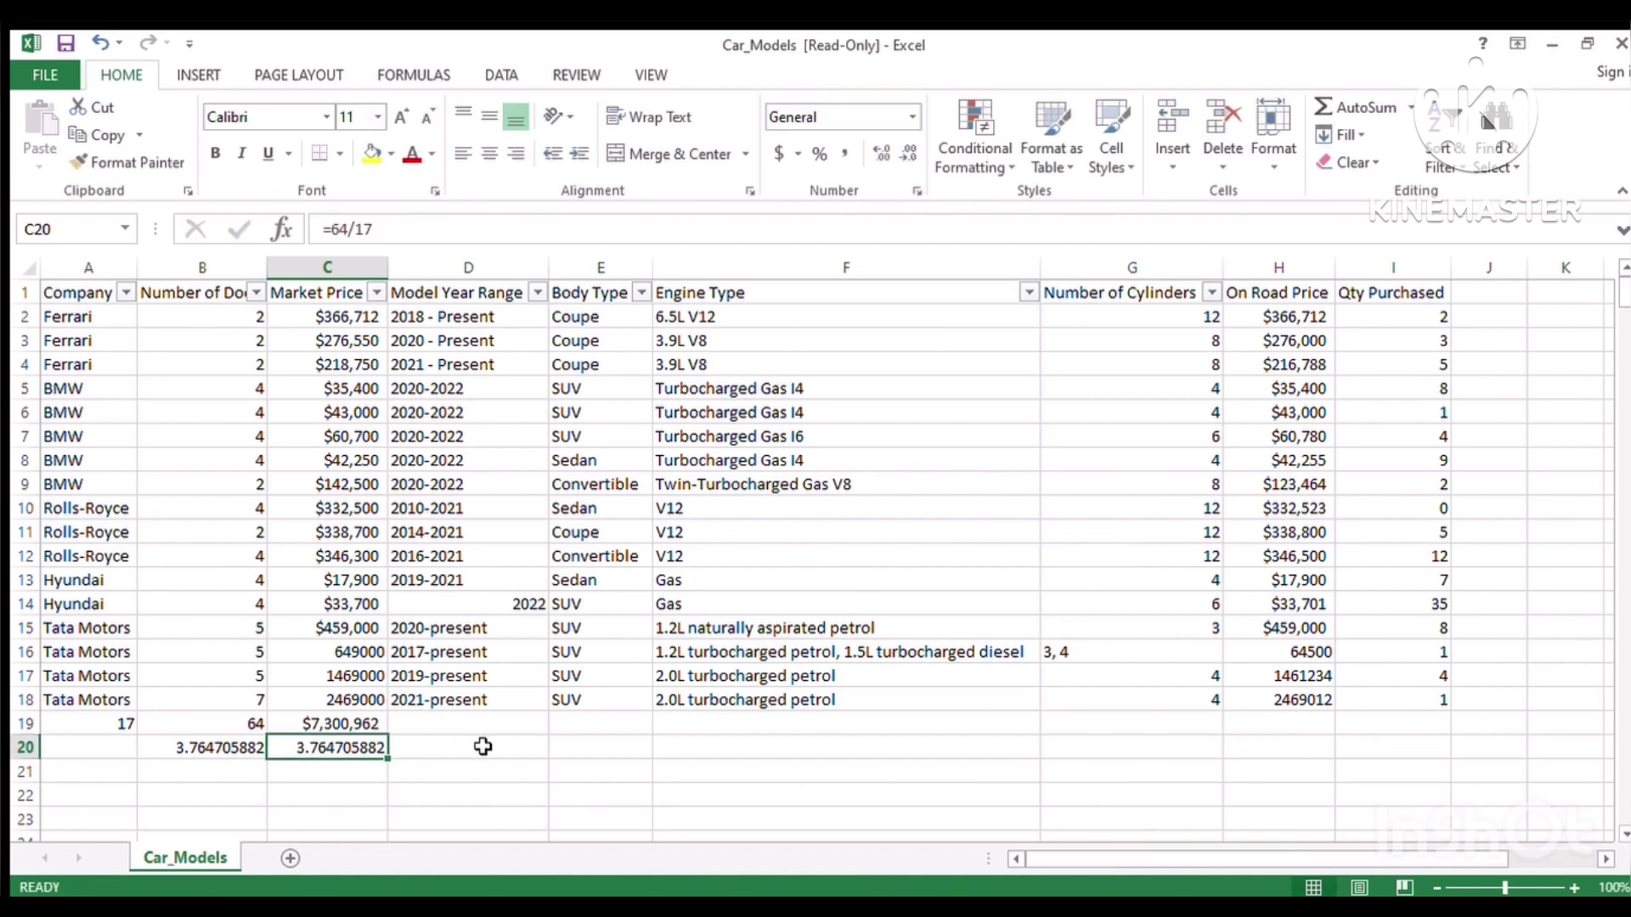
key("Delete")
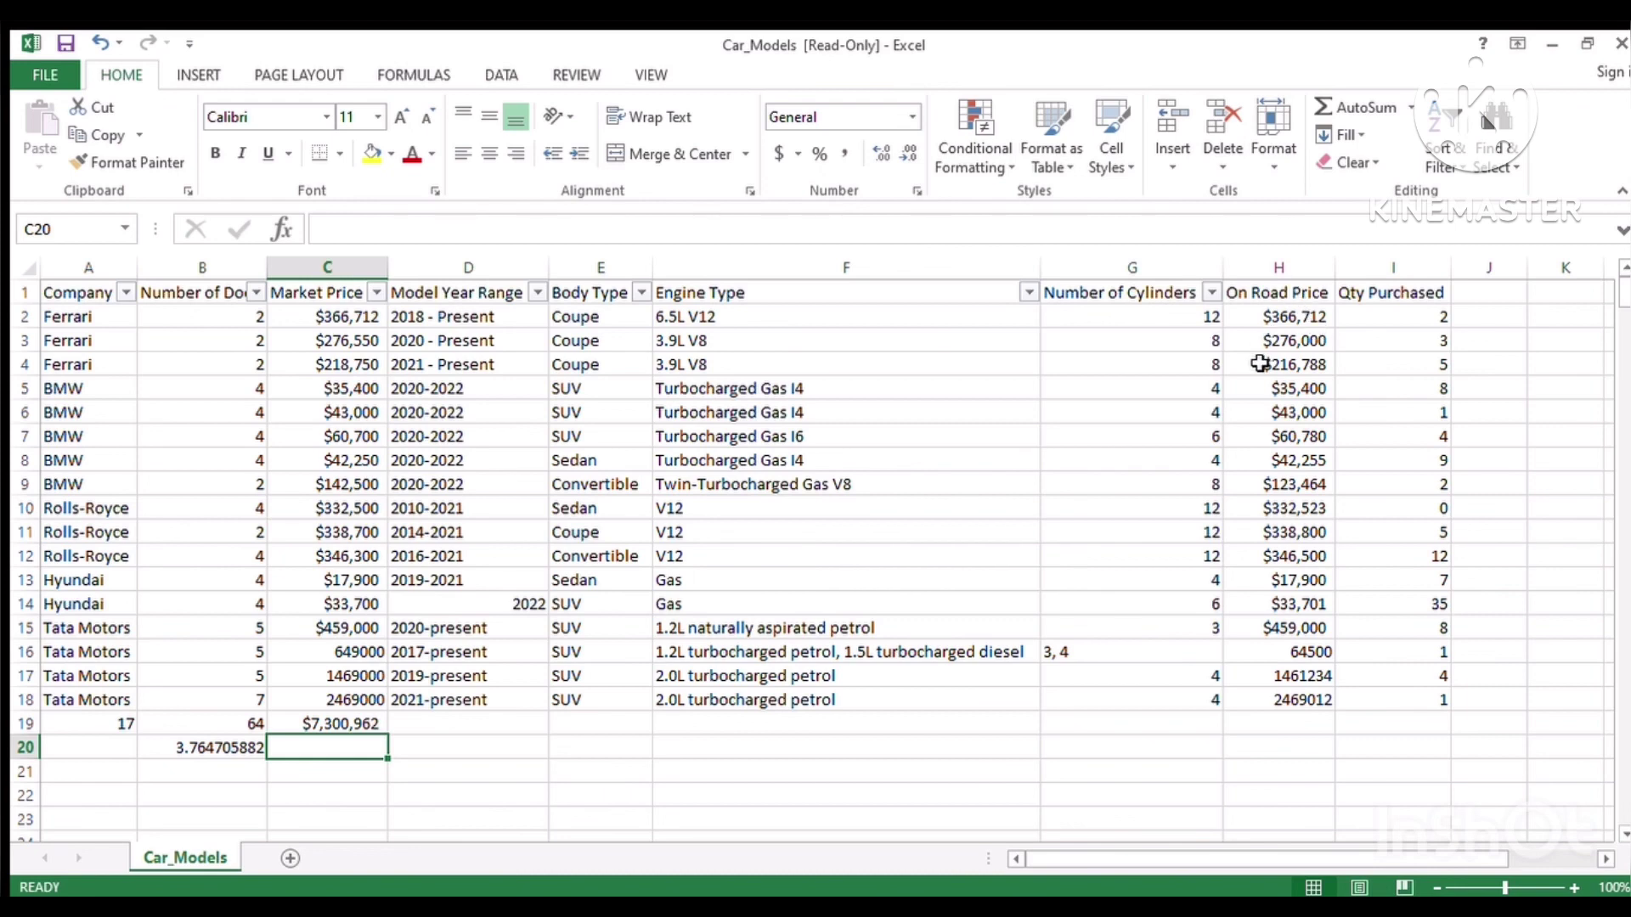
- Enter =H2=C2 in cell J2 to compare On Road Price with Market Price, and fill the formula down to J18
left_click(1287, 272)
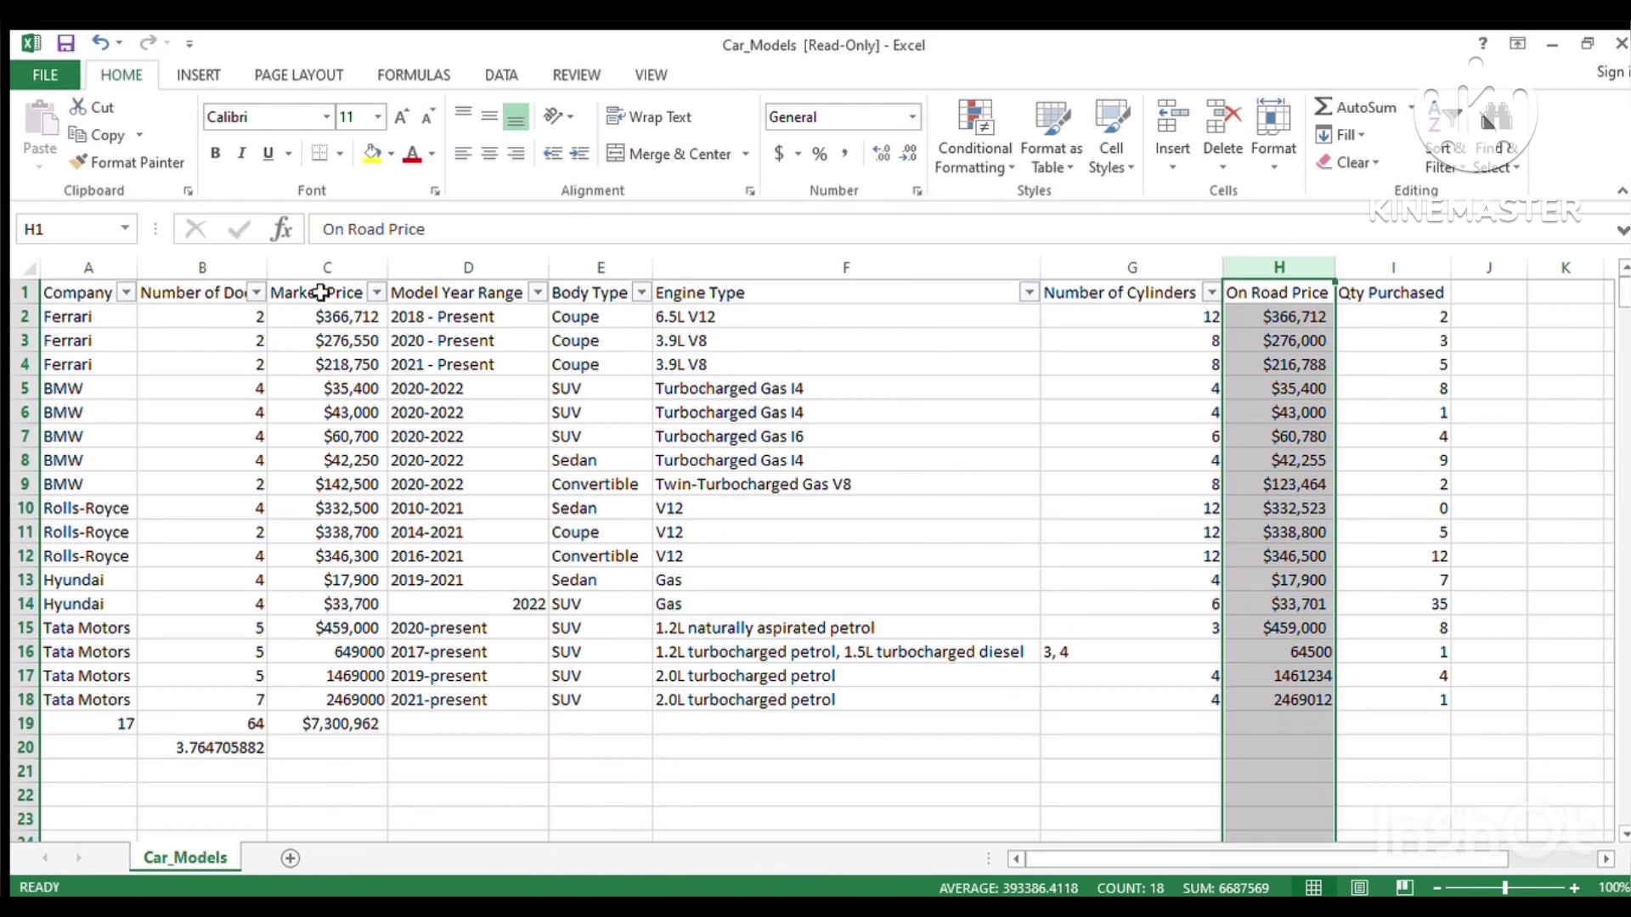
left_click(336, 270)
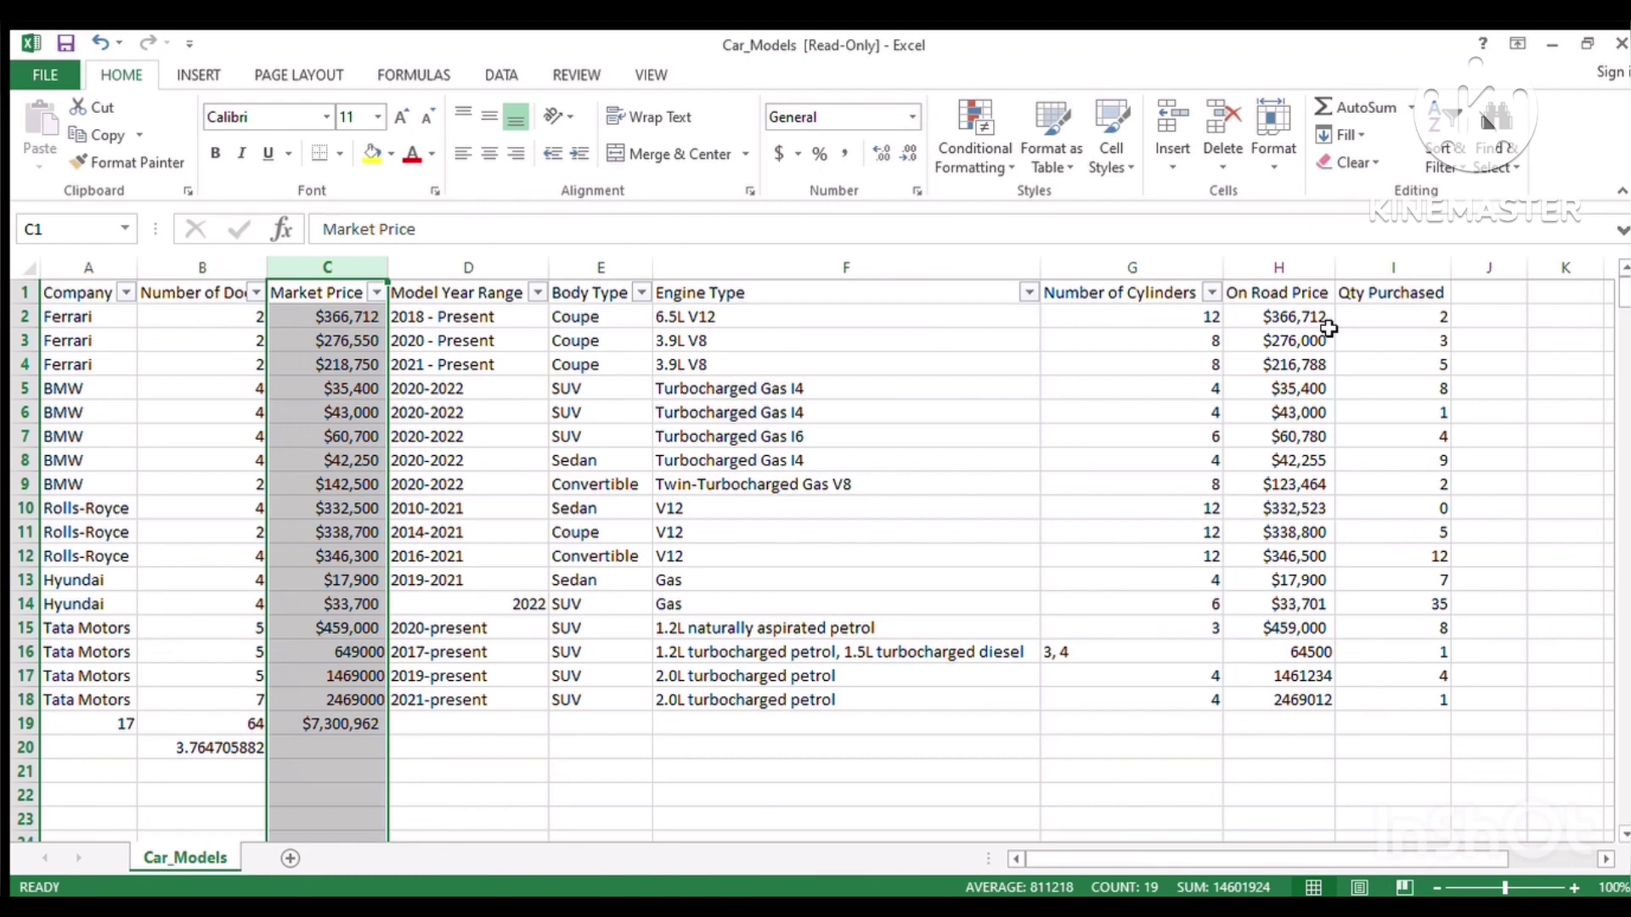
left_click(1476, 315)
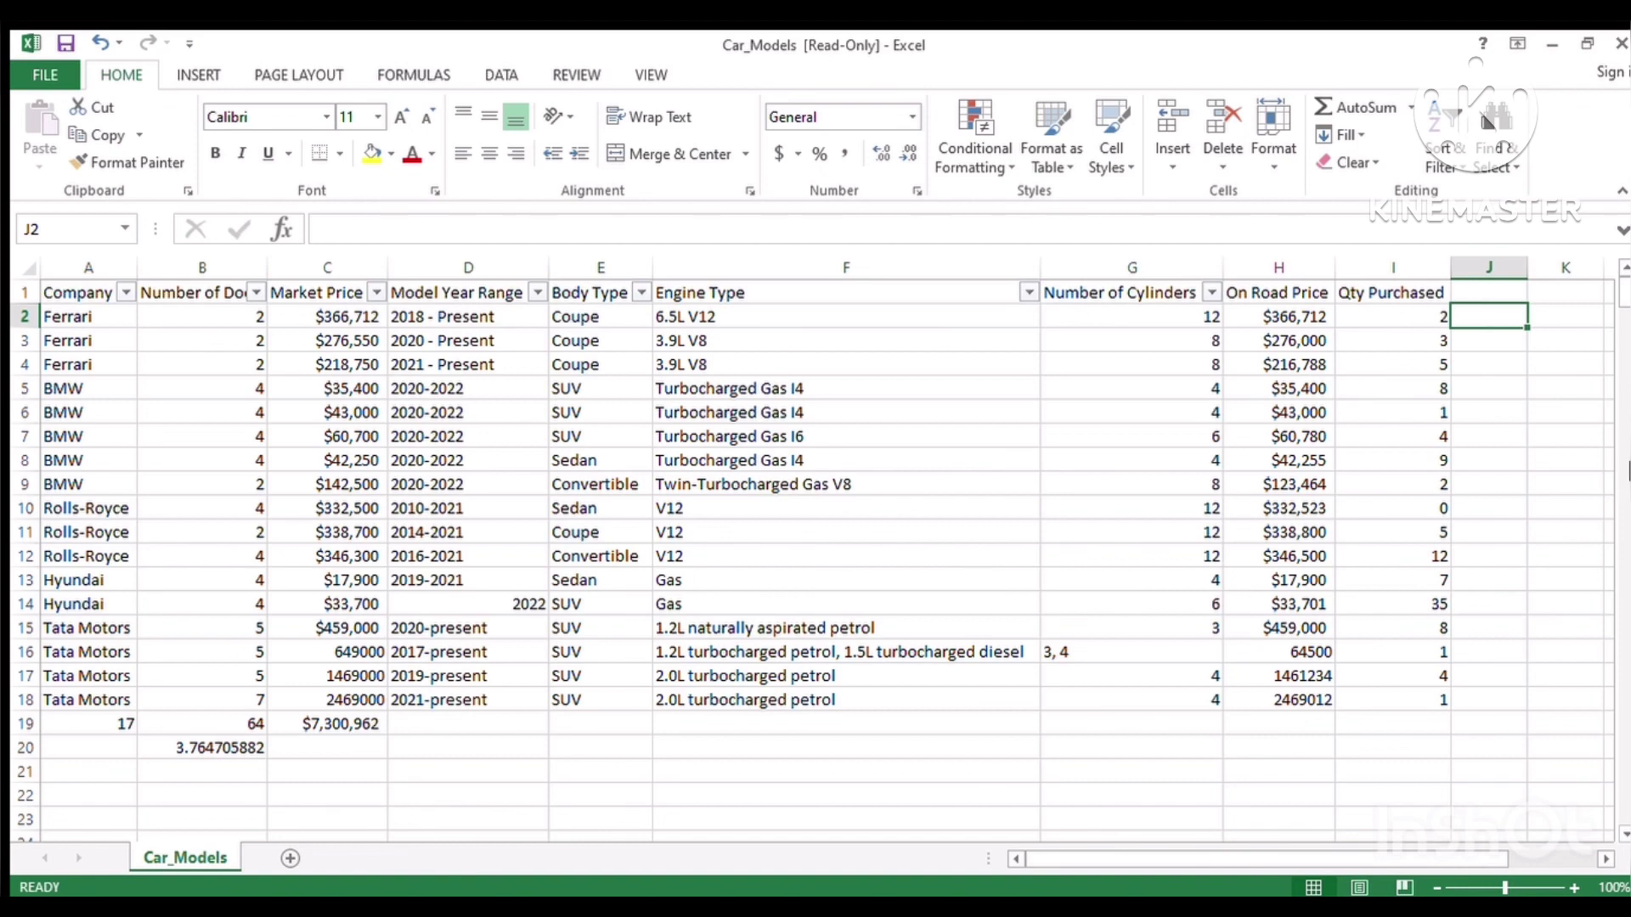
type("=")
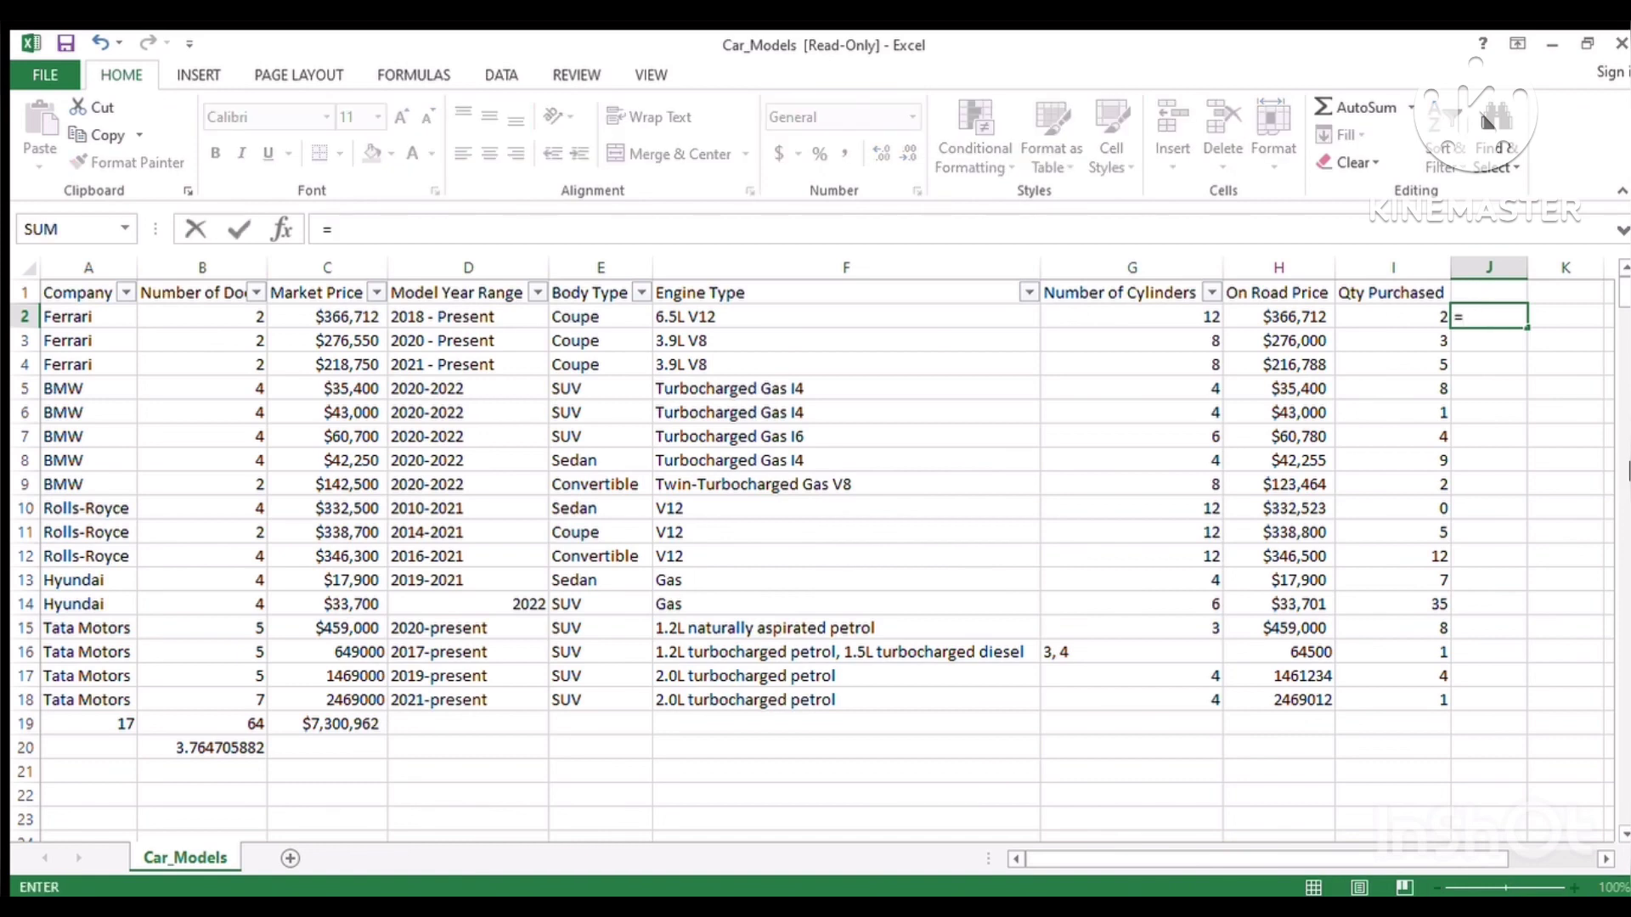
left_click(1294, 319)
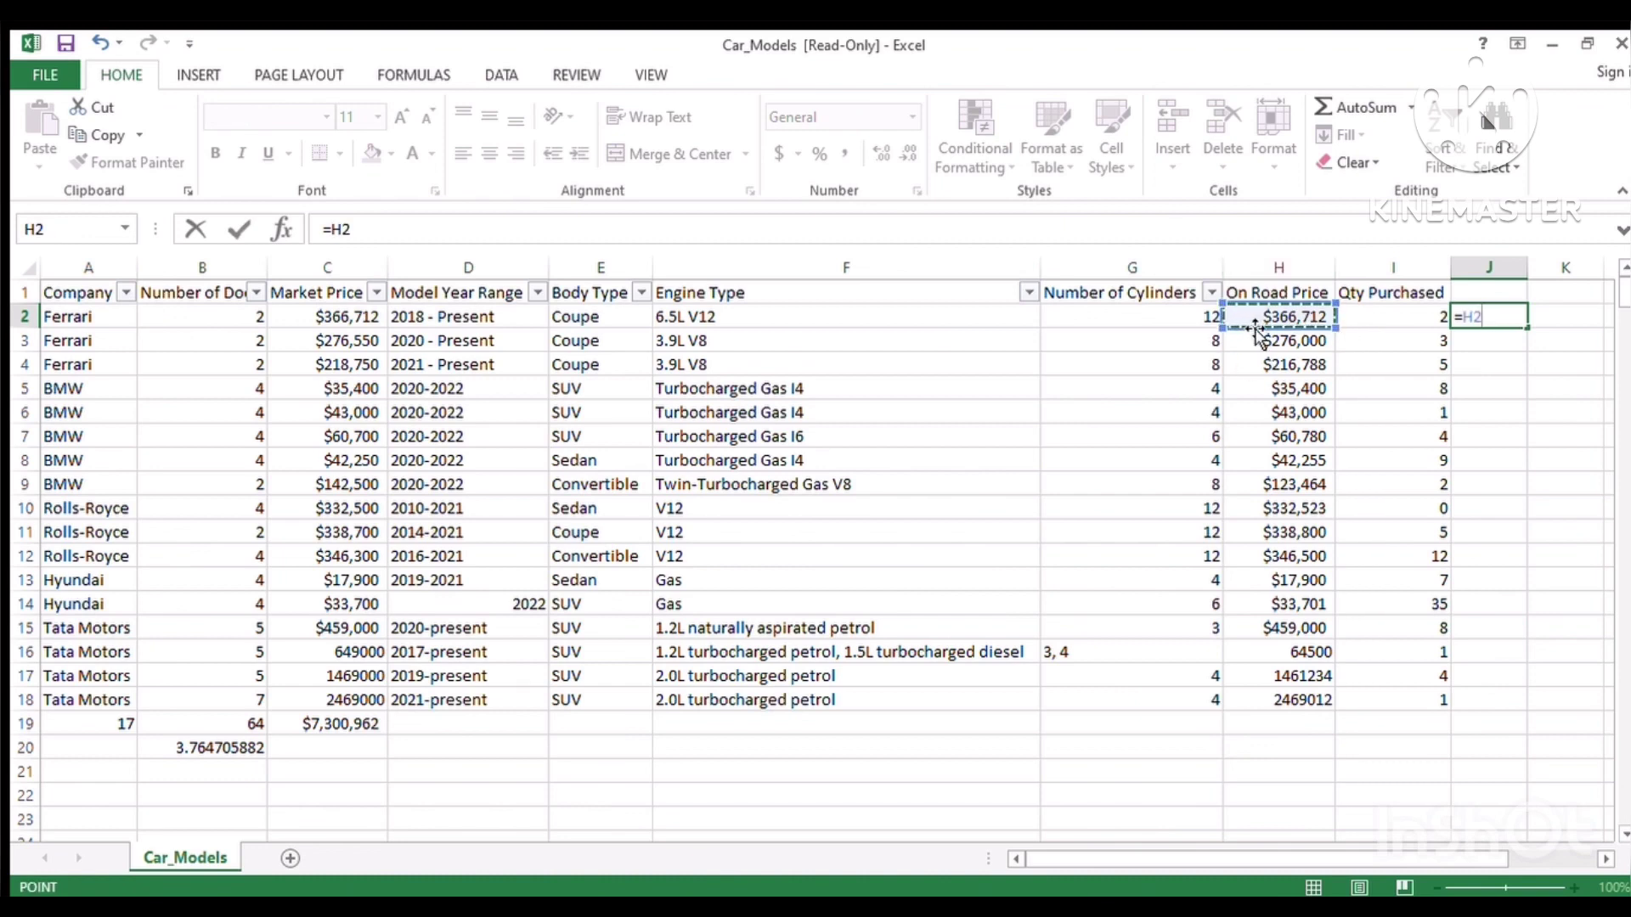
type("=")
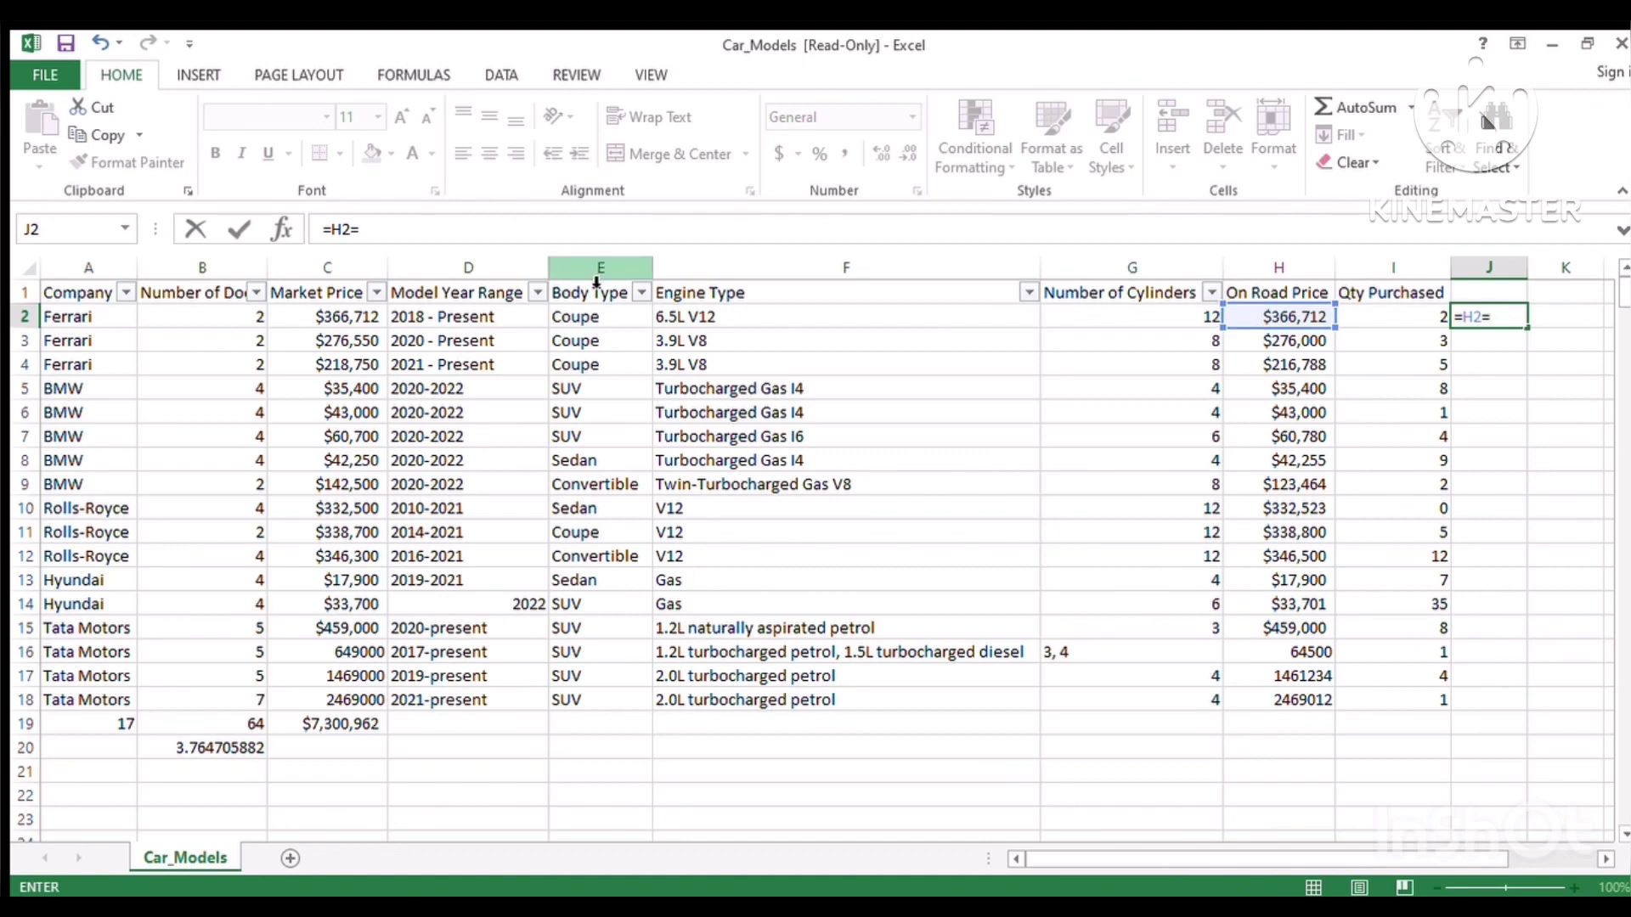
left_click(316, 322)
key("Return")
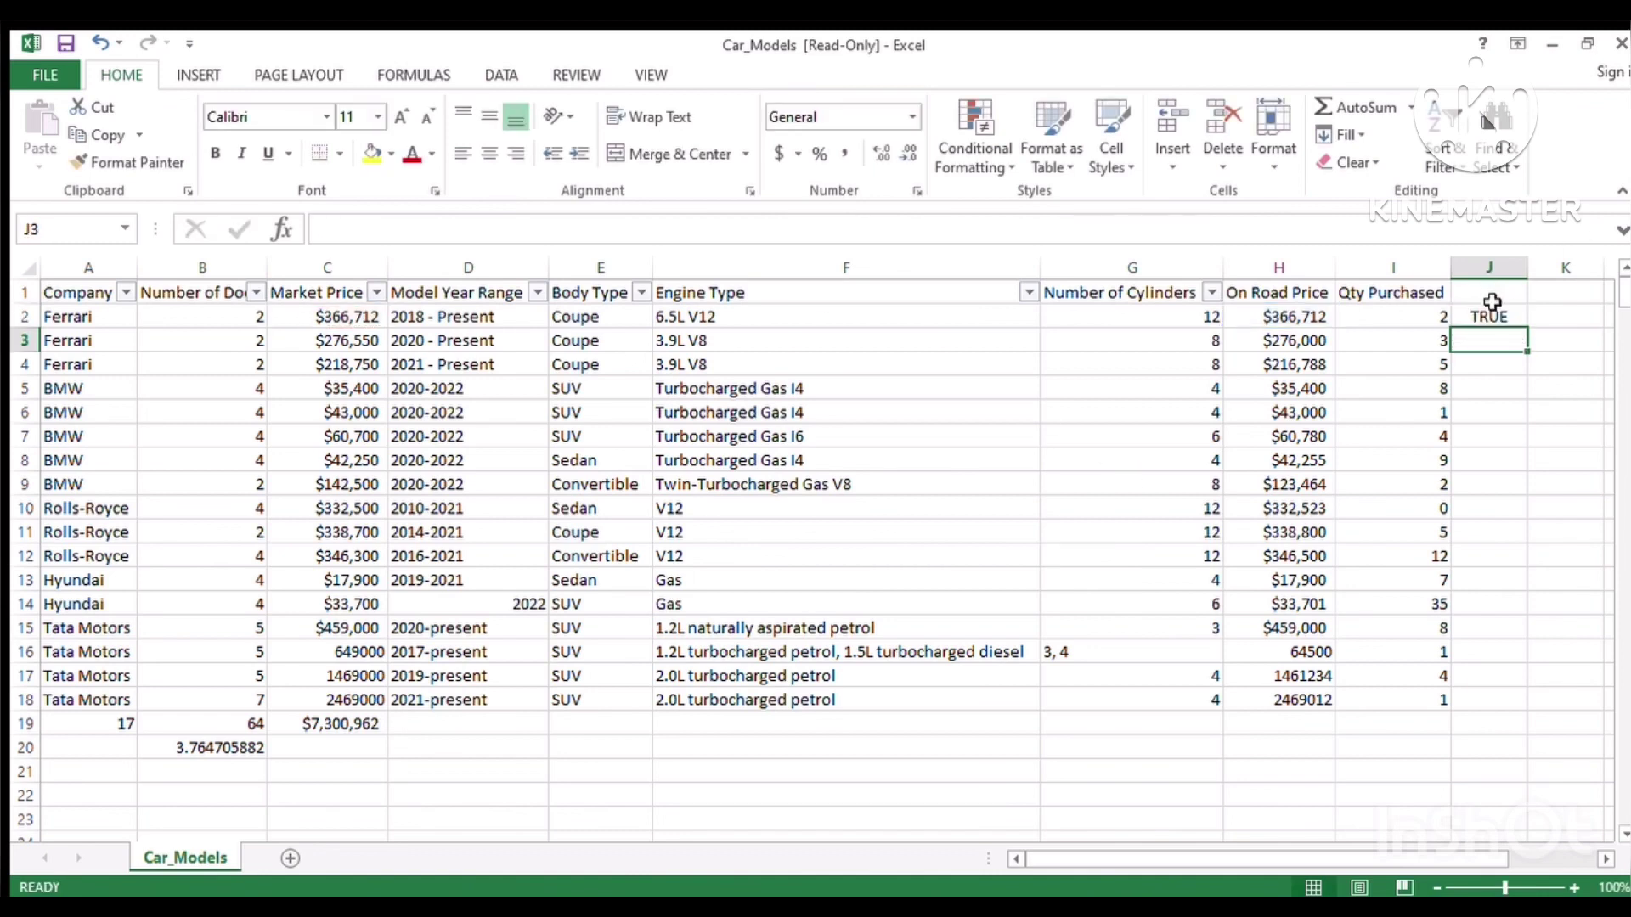
left_click_drag(1495, 317, 1504, 703)
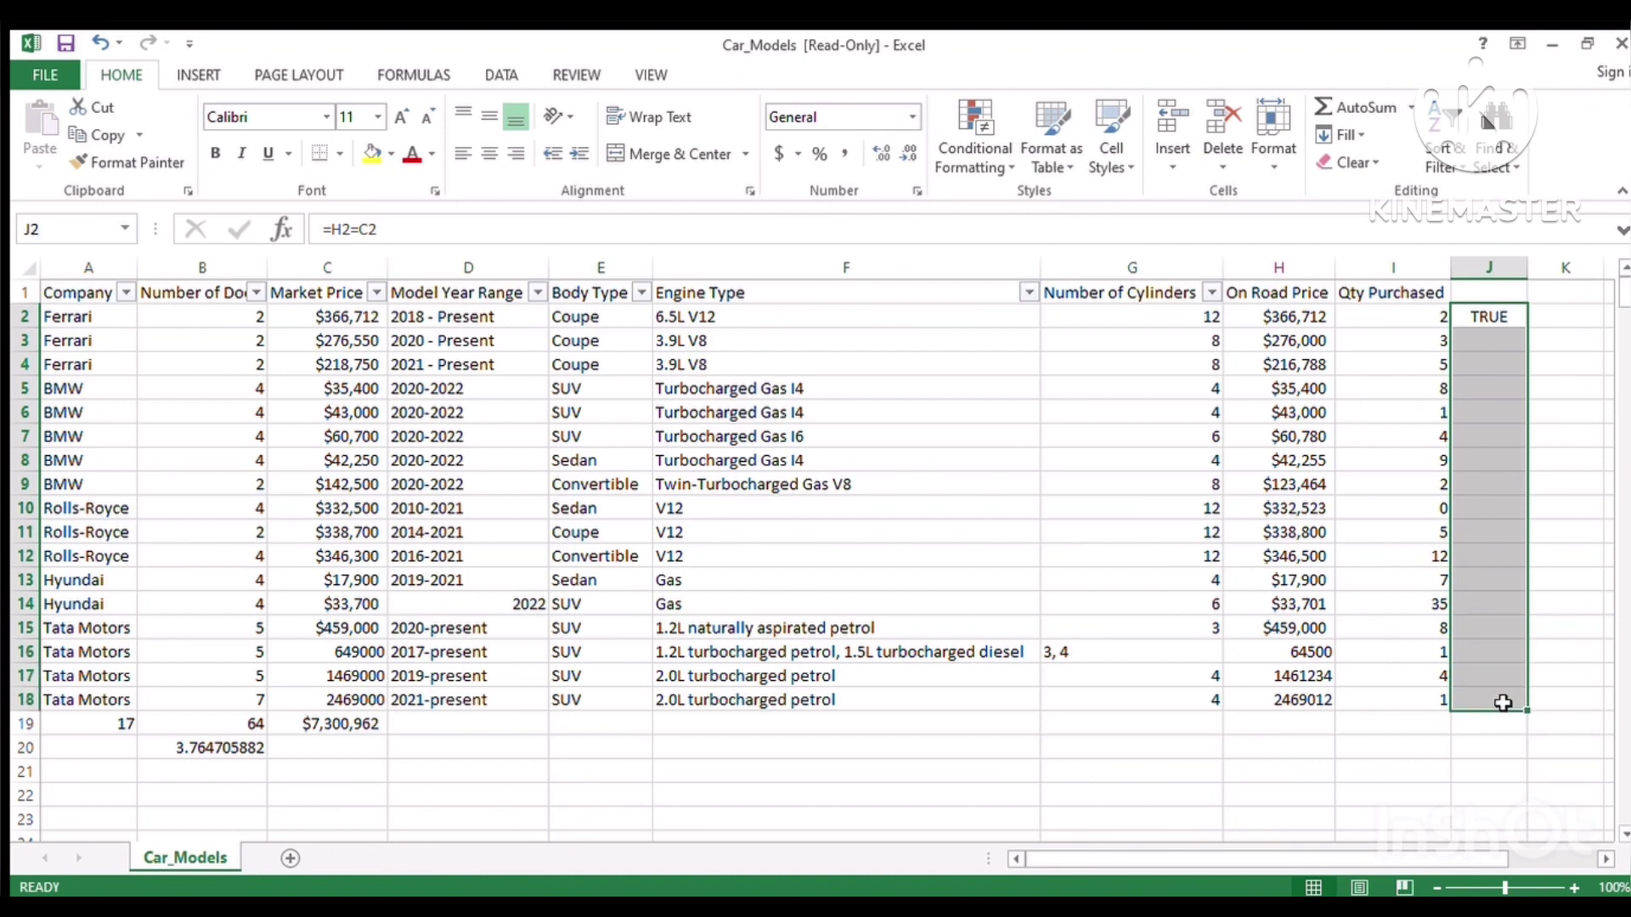
key("ctrl+d")
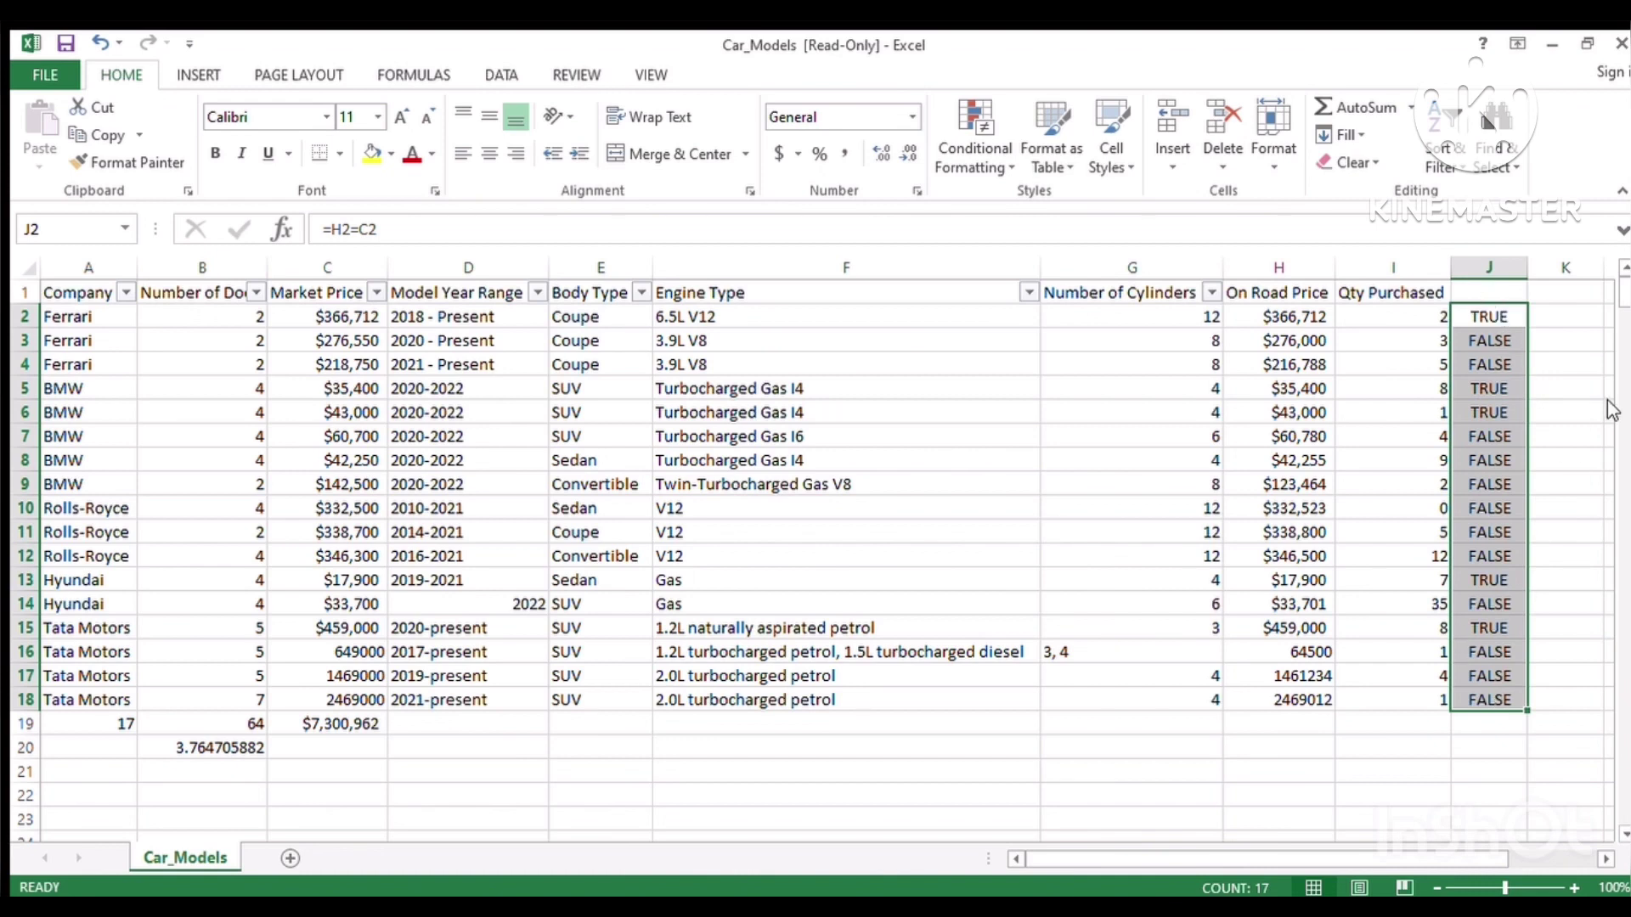
- Check the comparison results in J2 to J5 against the On Road Price and Market Price values of their rows
left_click(1505, 323)
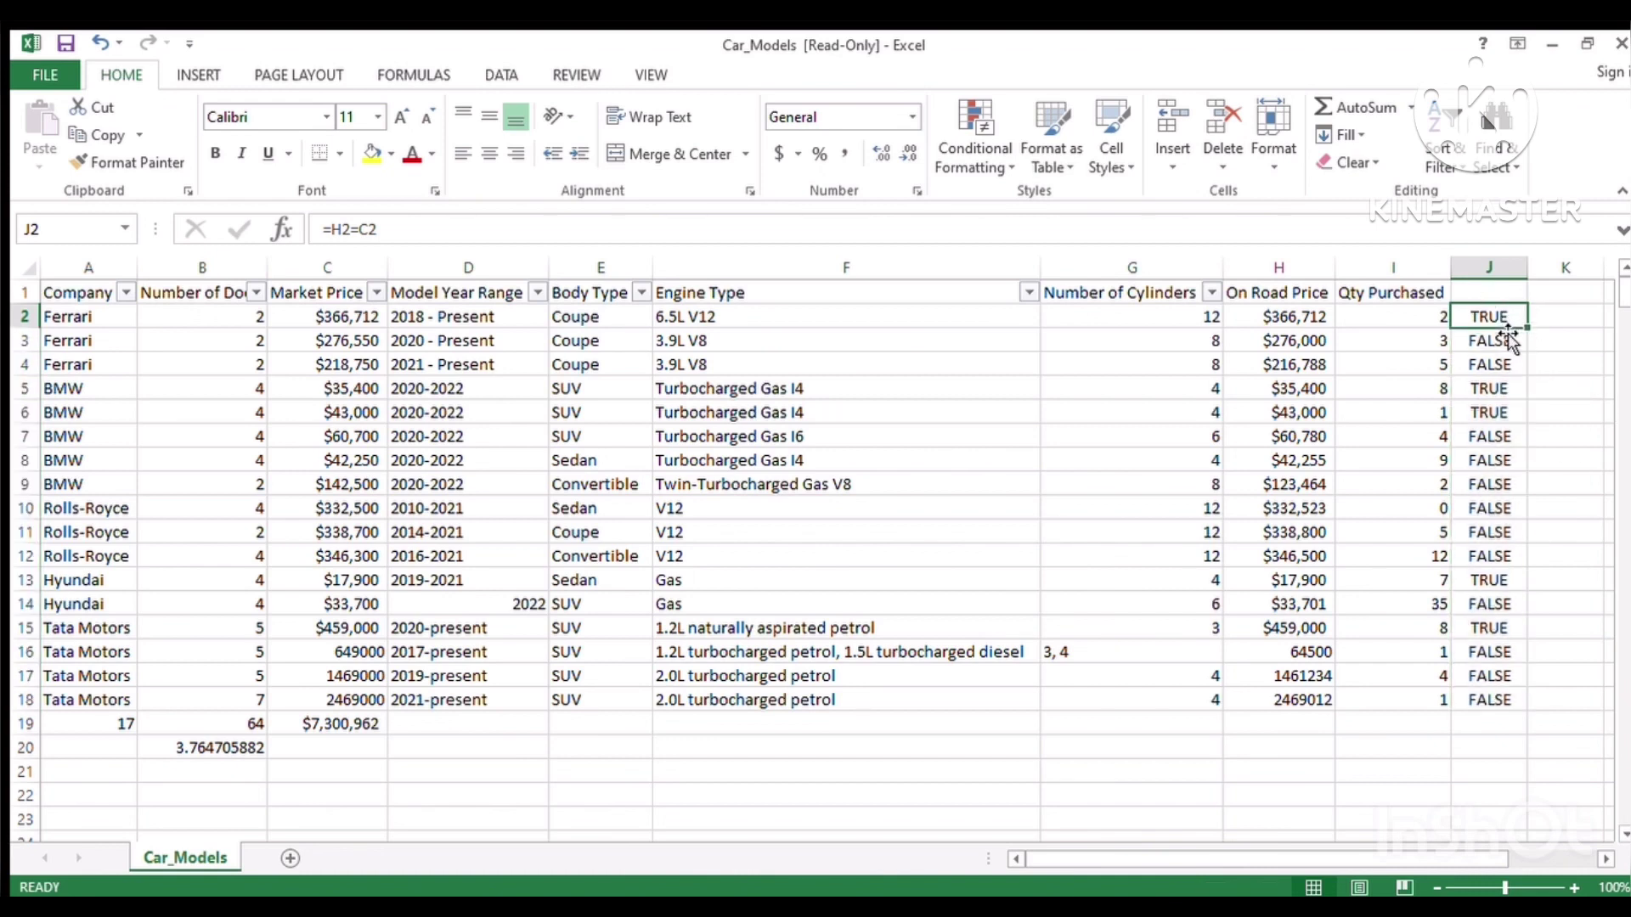
left_click(1507, 340)
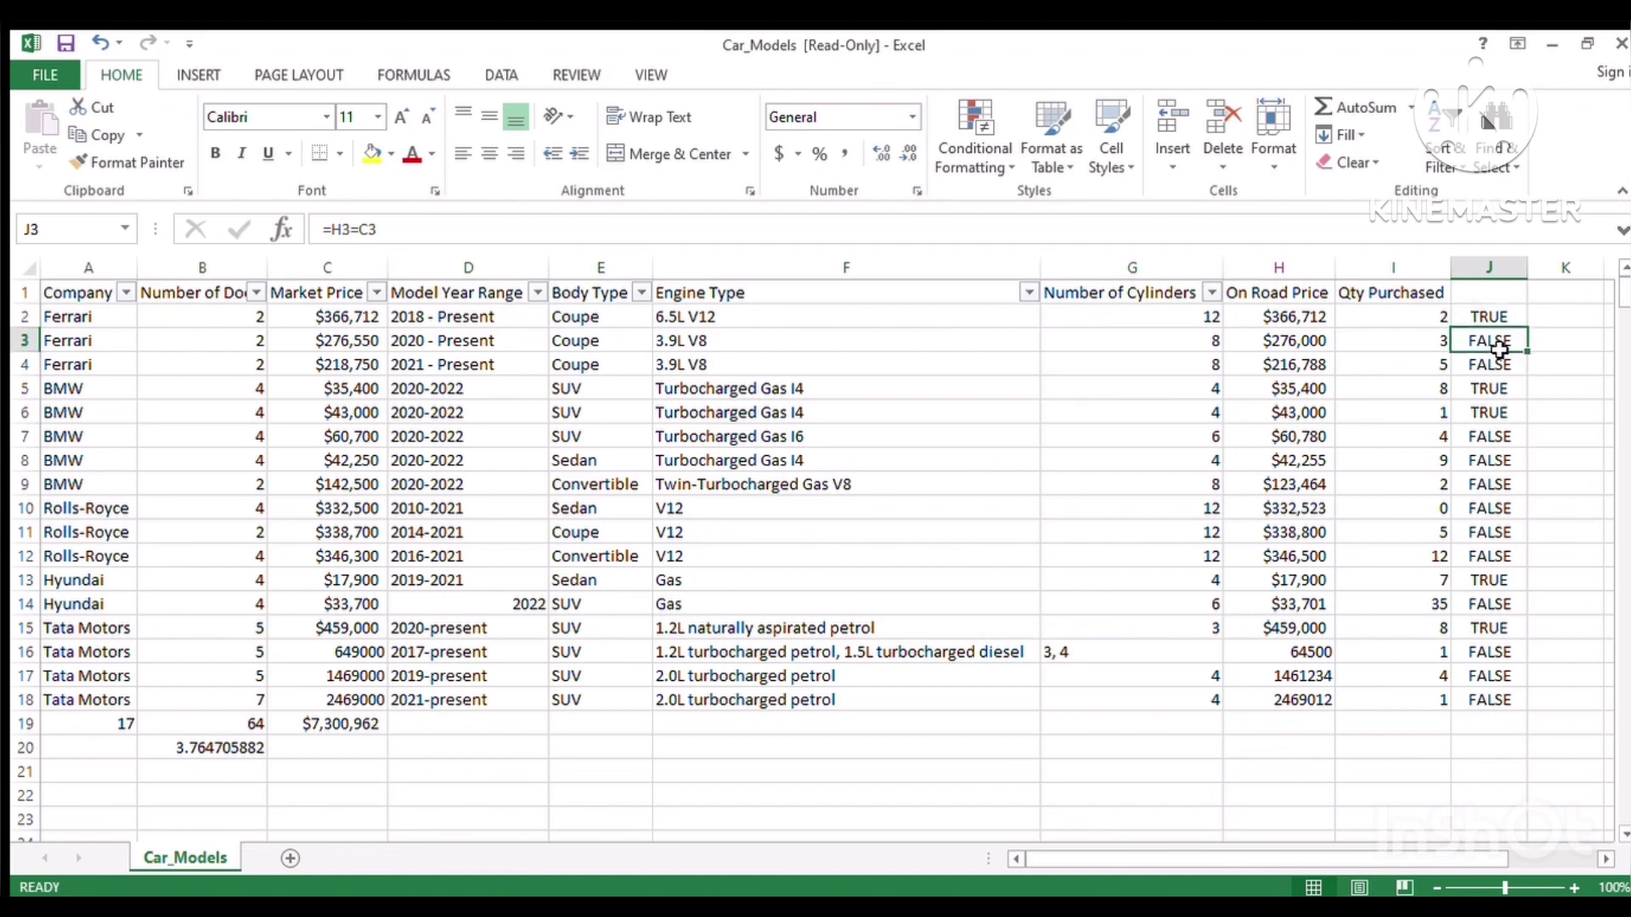
left_click(1497, 391)
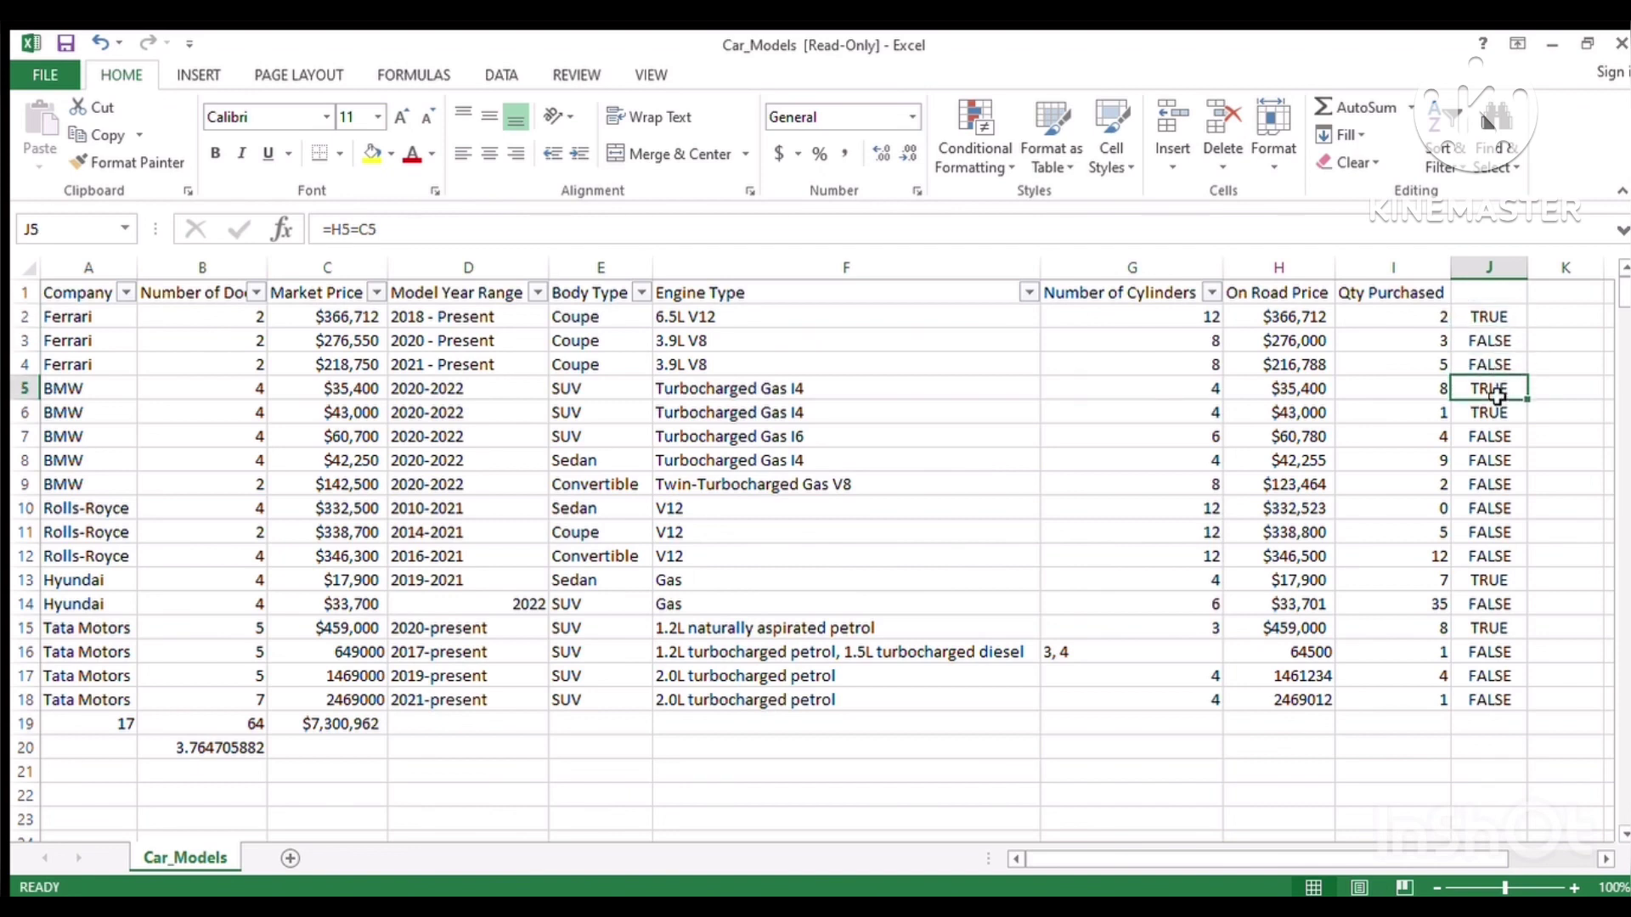
key("shift+space")
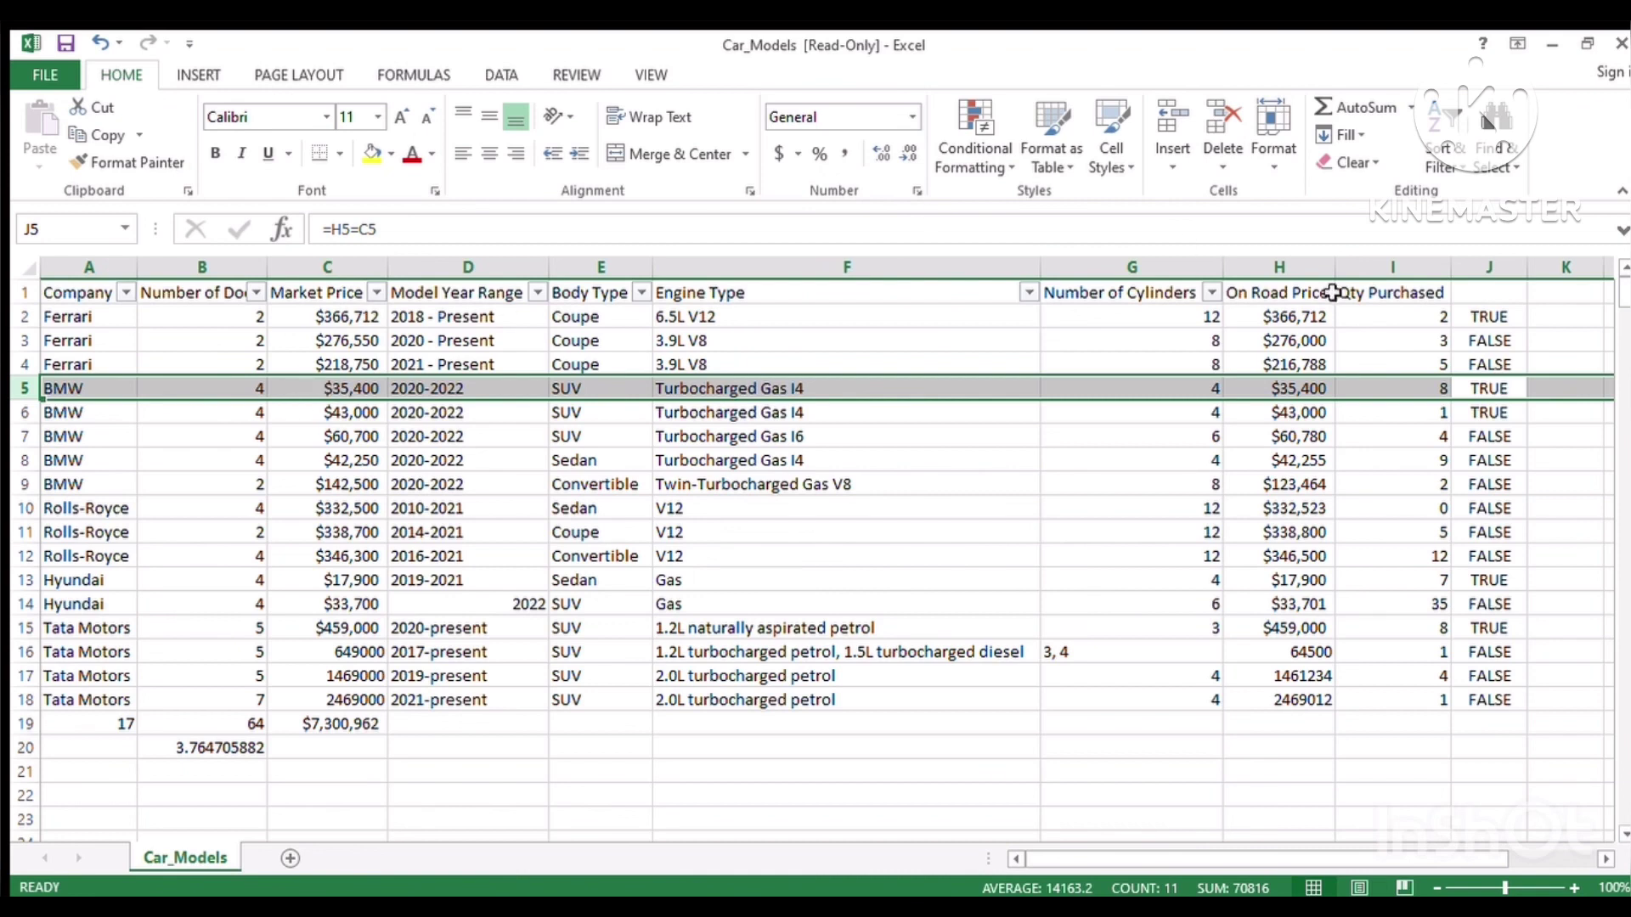
left_click(1482, 364)
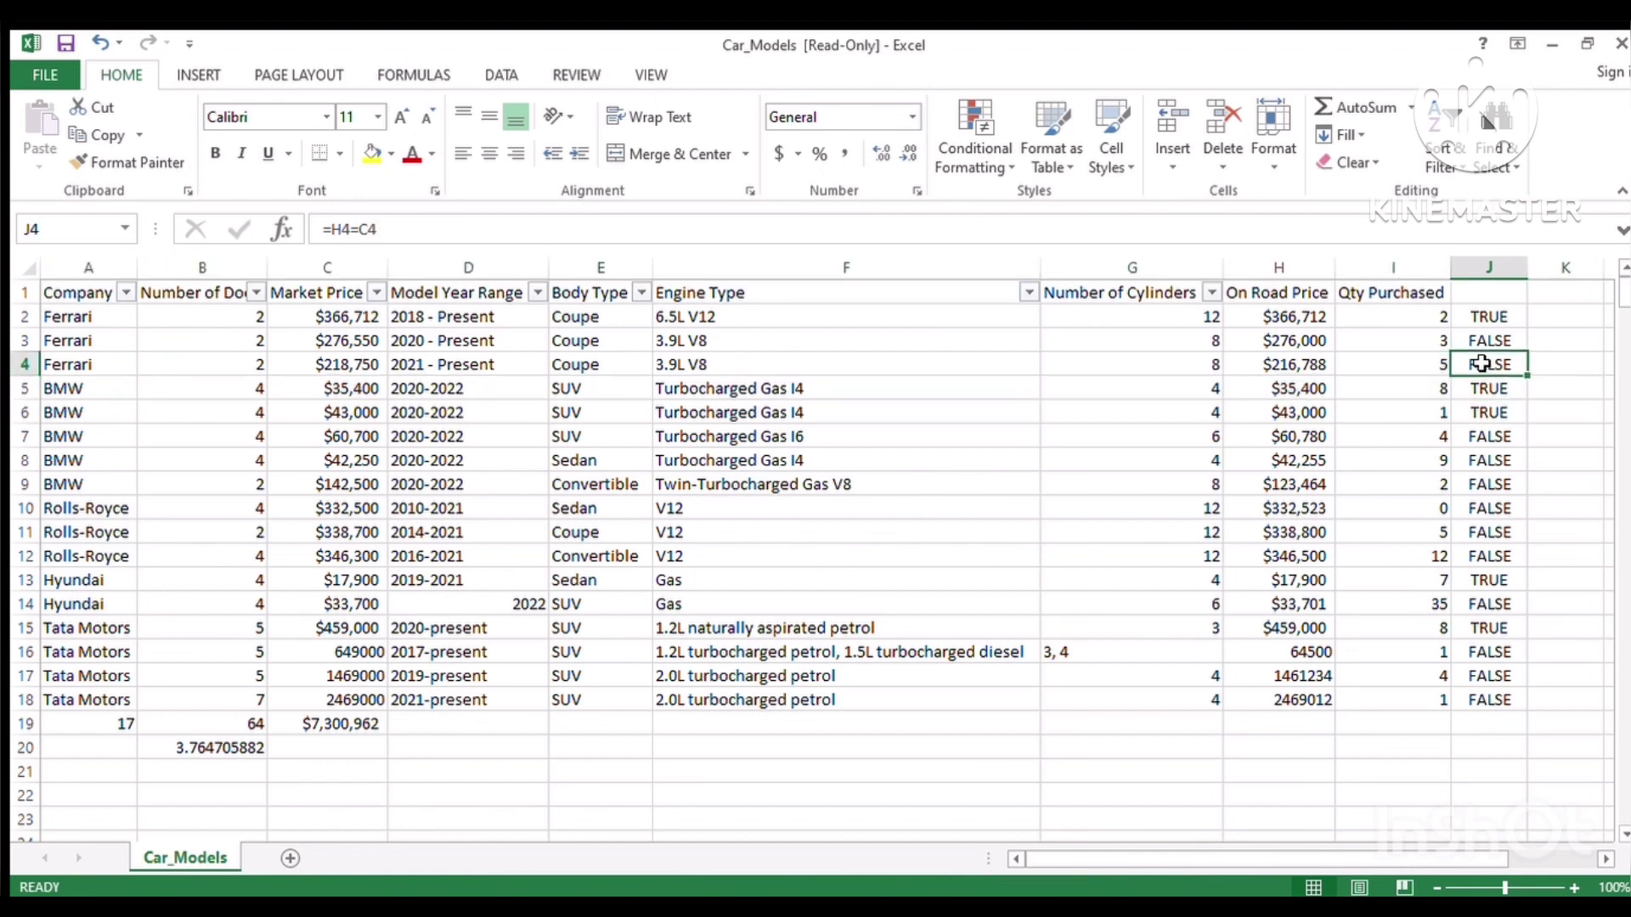
key("shift+space")
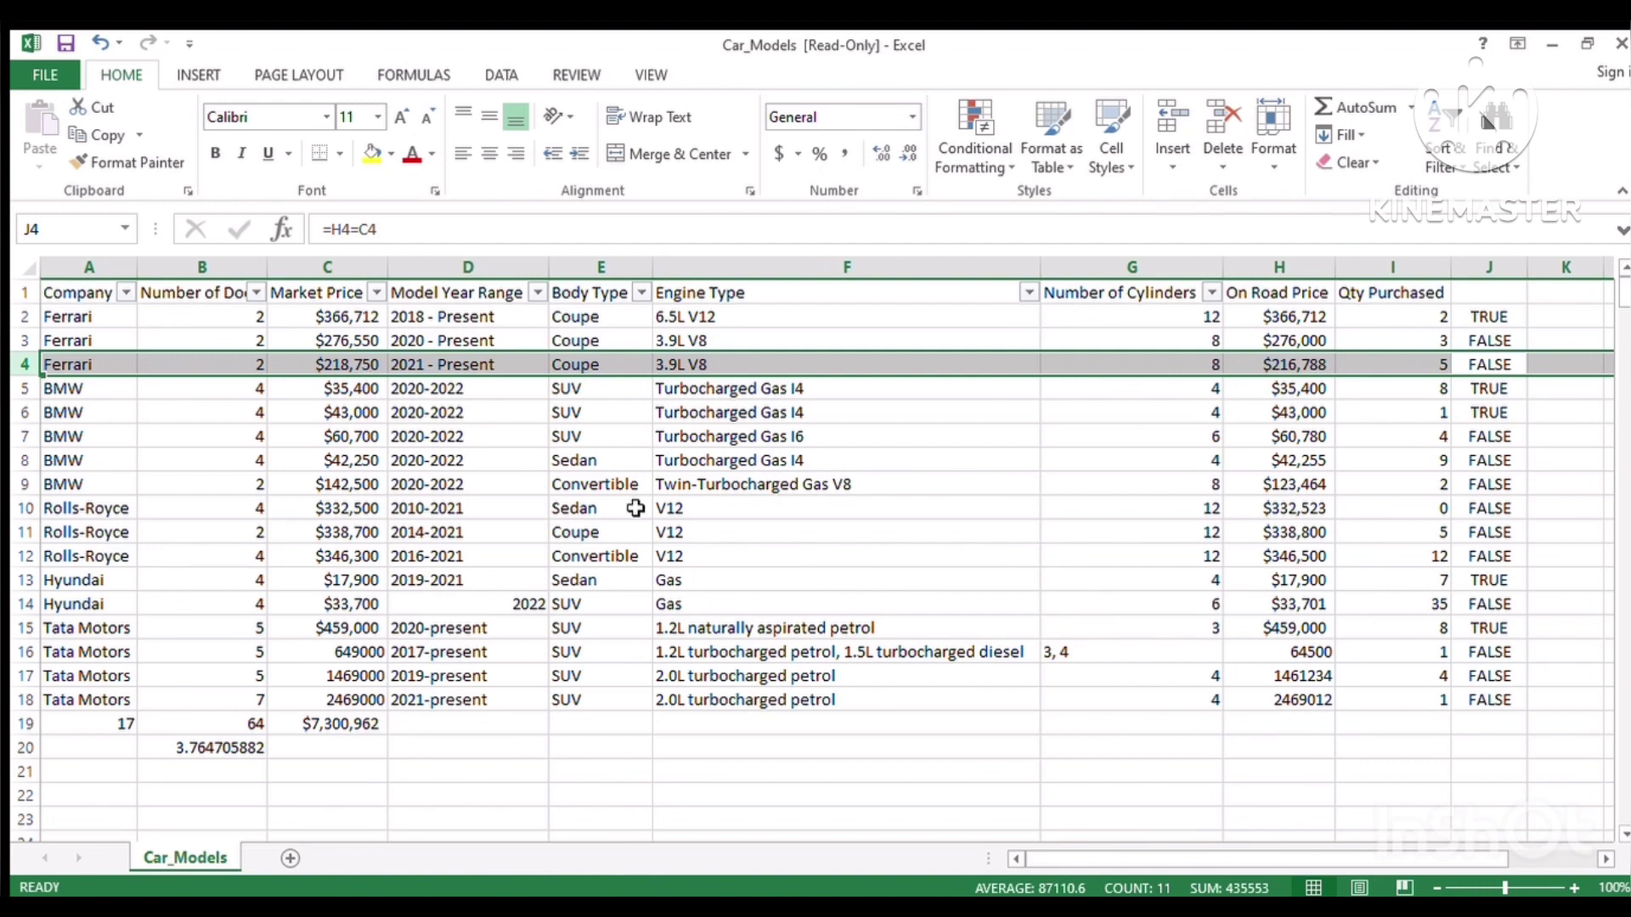
left_click(1506, 368)
left_click(1497, 317)
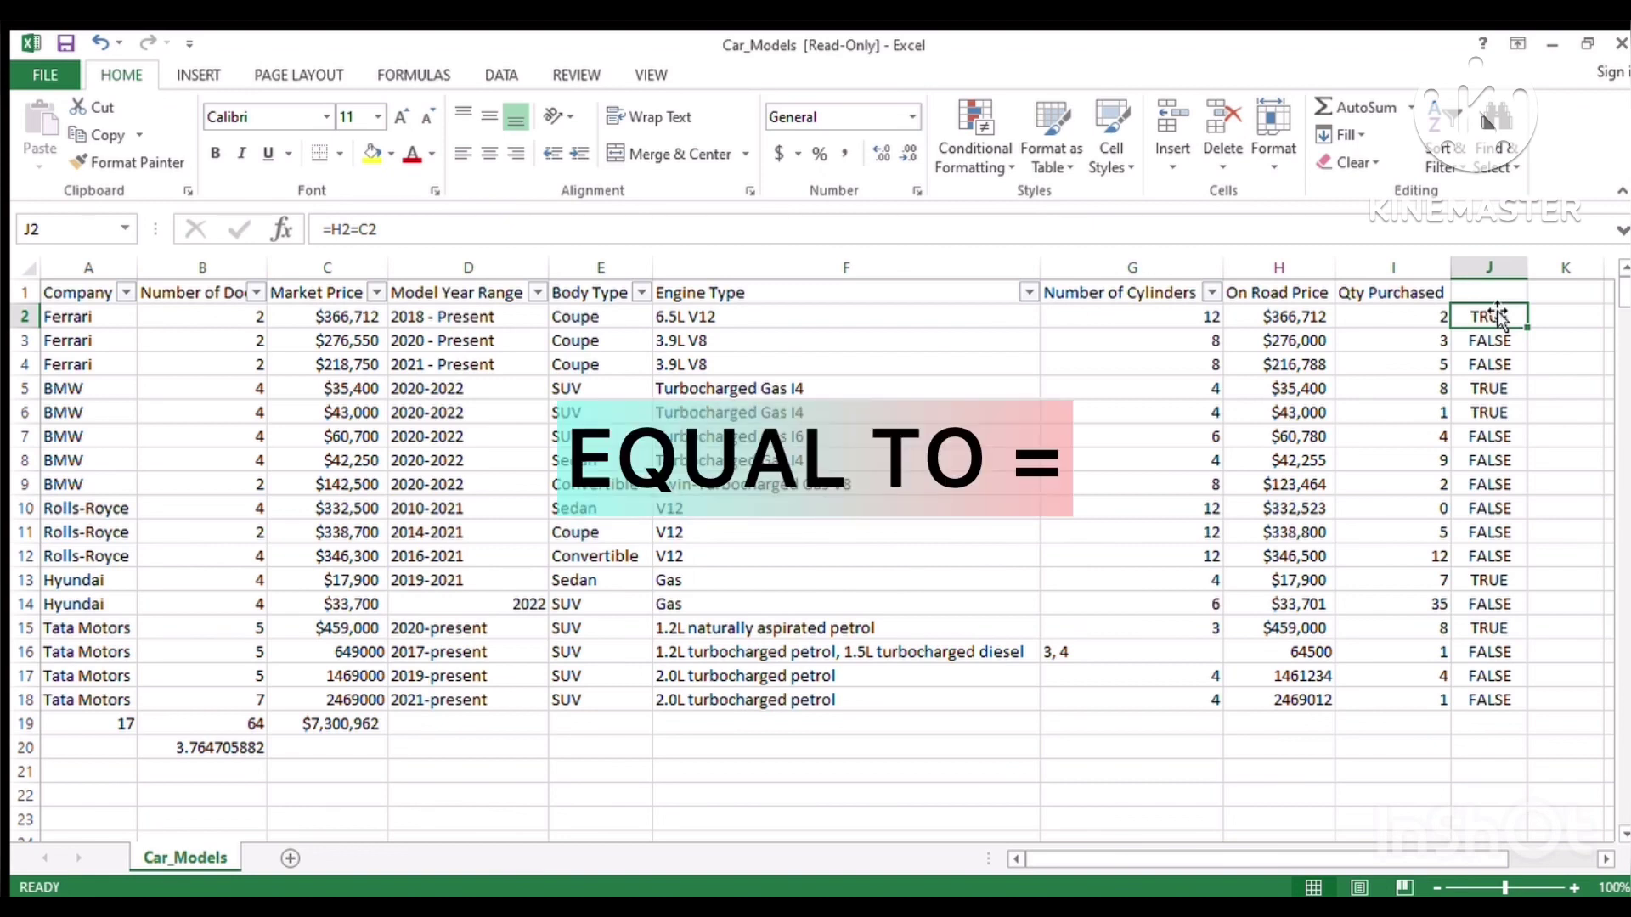
left_click(1560, 315)
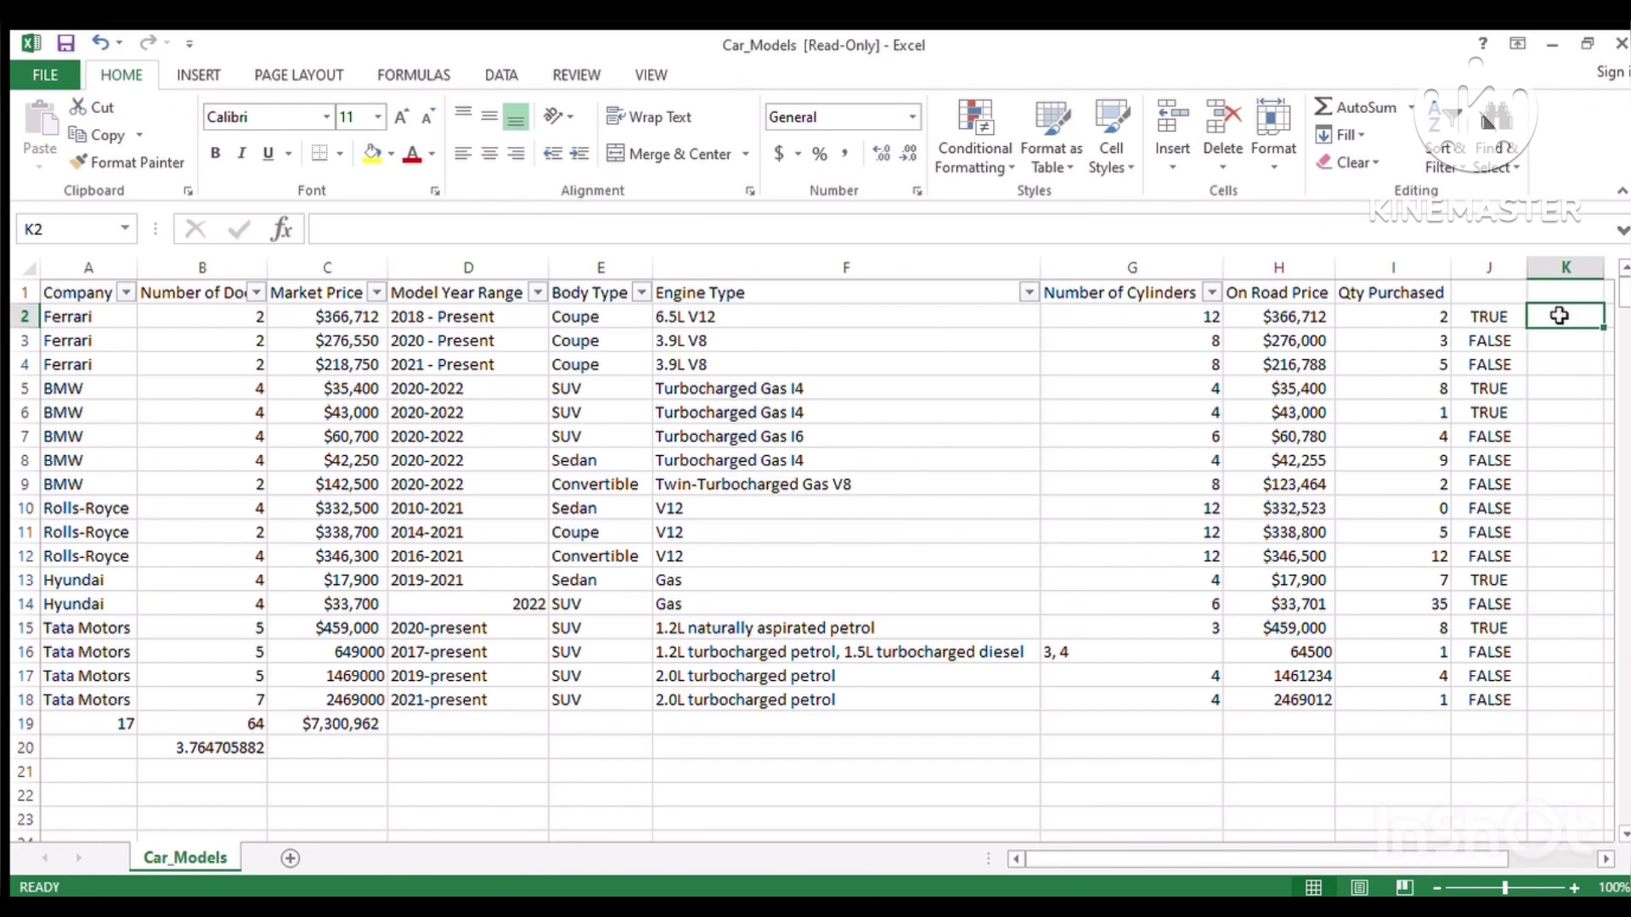
type("=")
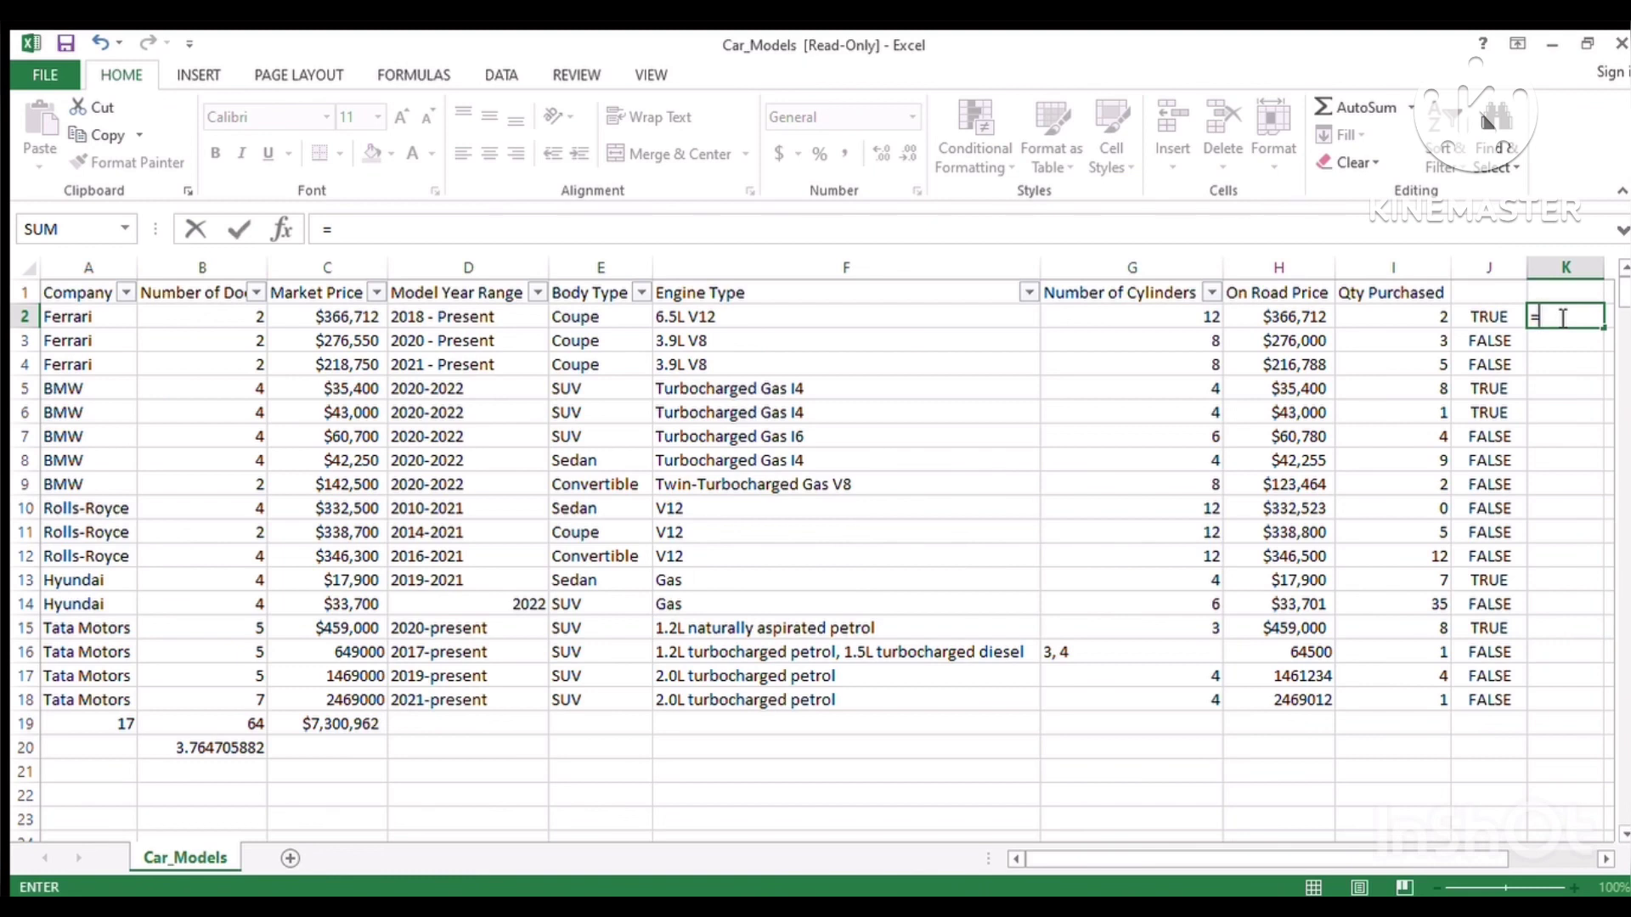
key("Escape")
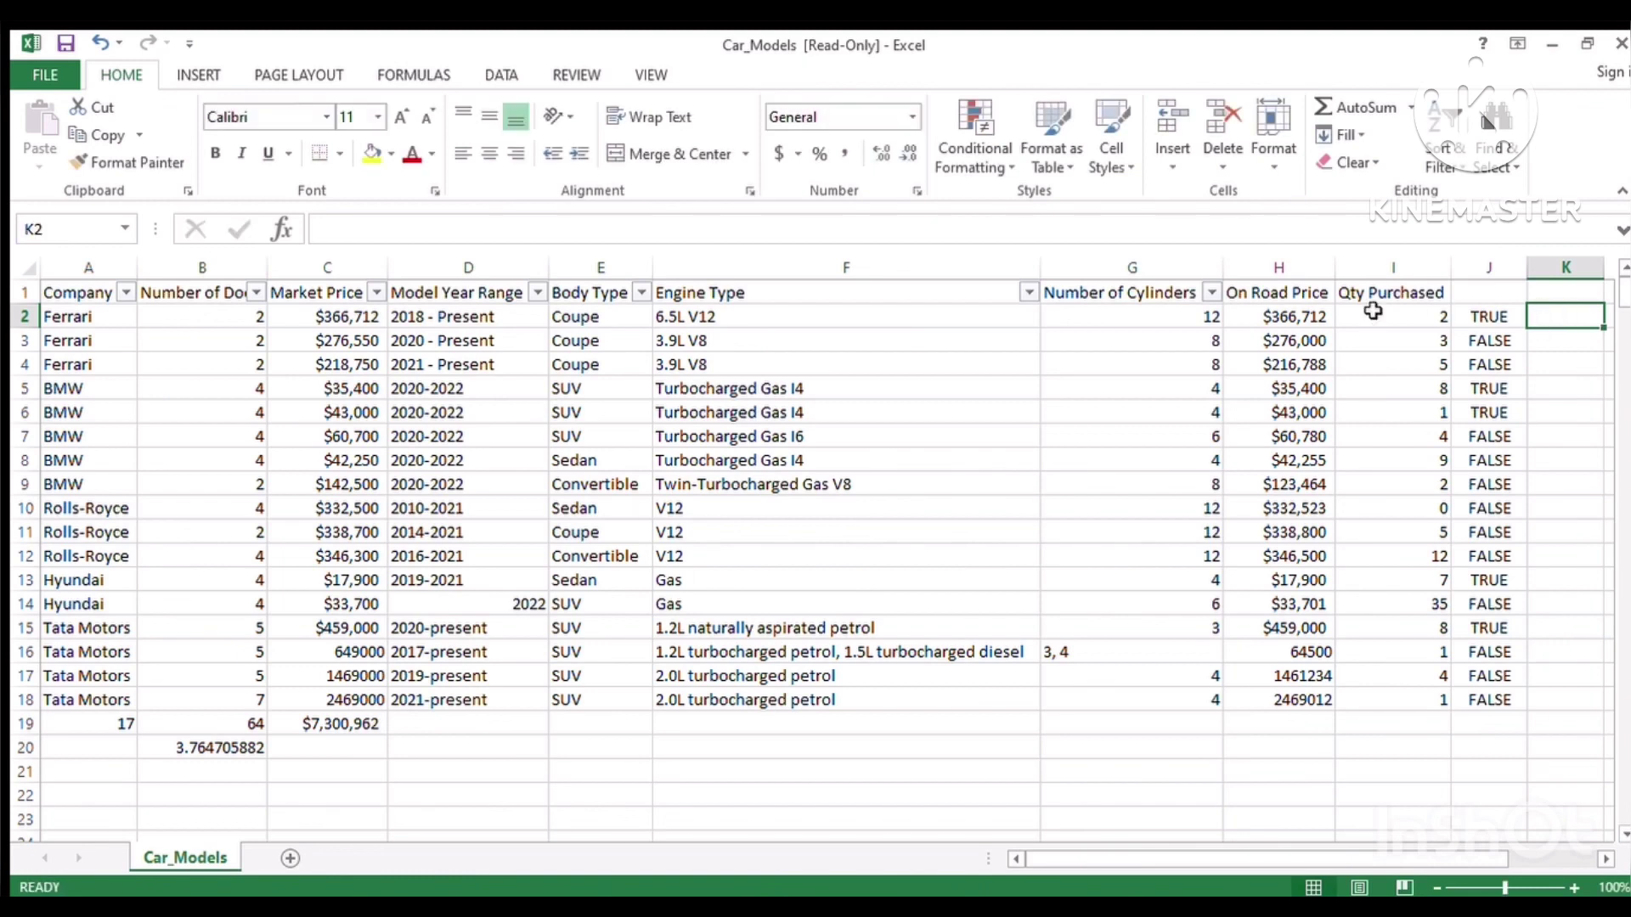
- Enter =I2*H2 in cell K2 to multiply Qty Purchased by On Road Price, and fill the formula down to K18
left_click(1380, 268)
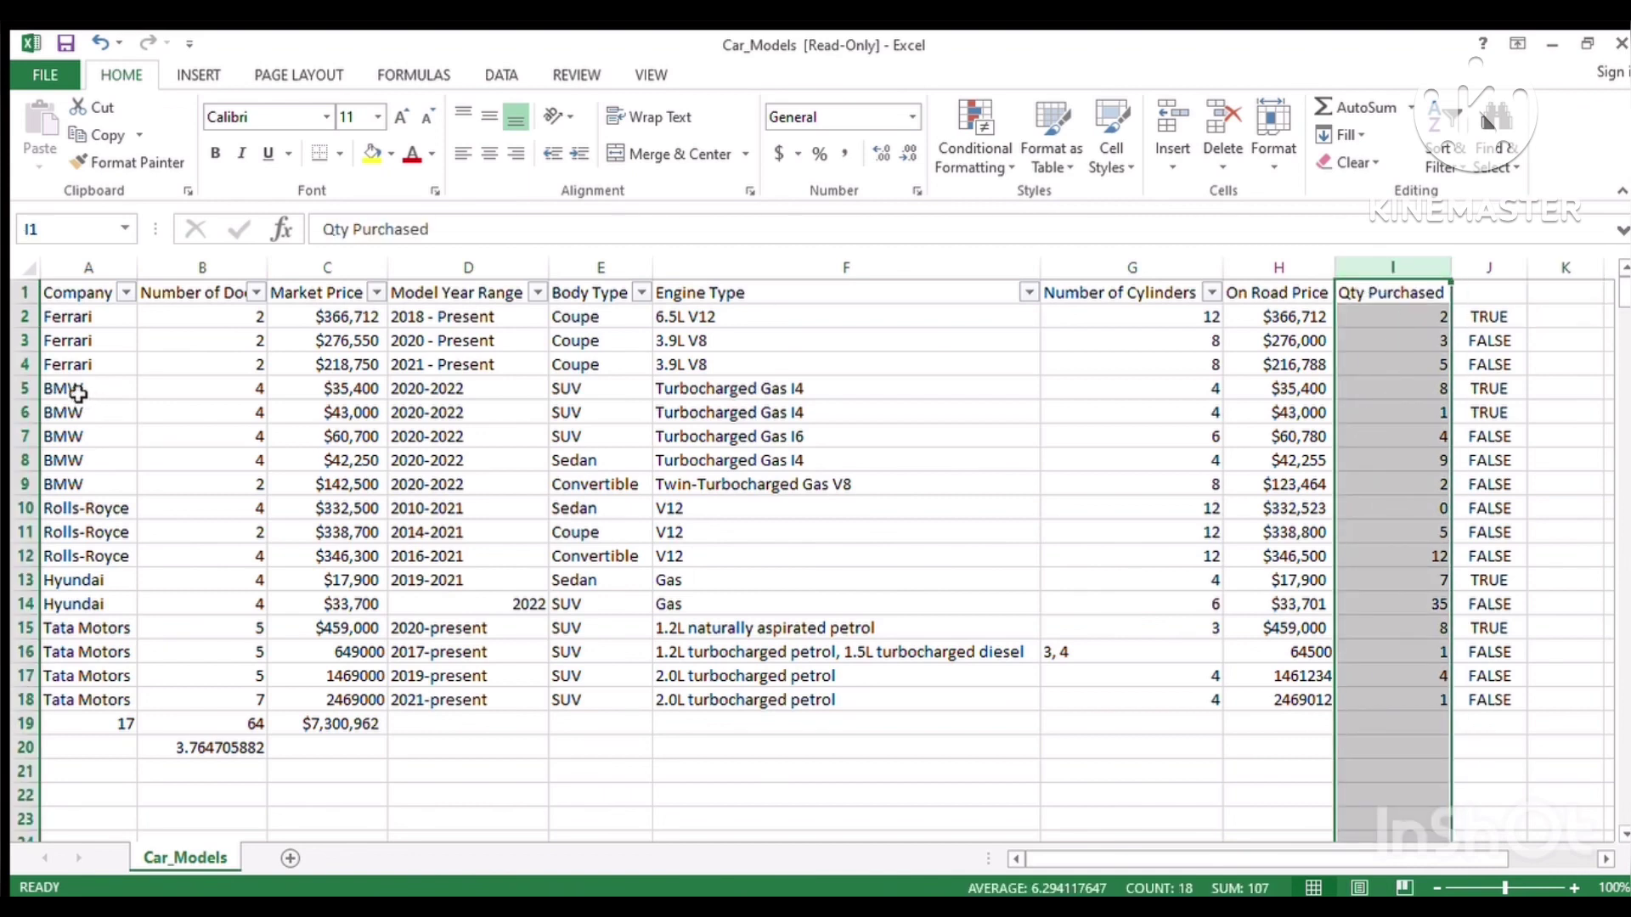
left_click(1298, 274)
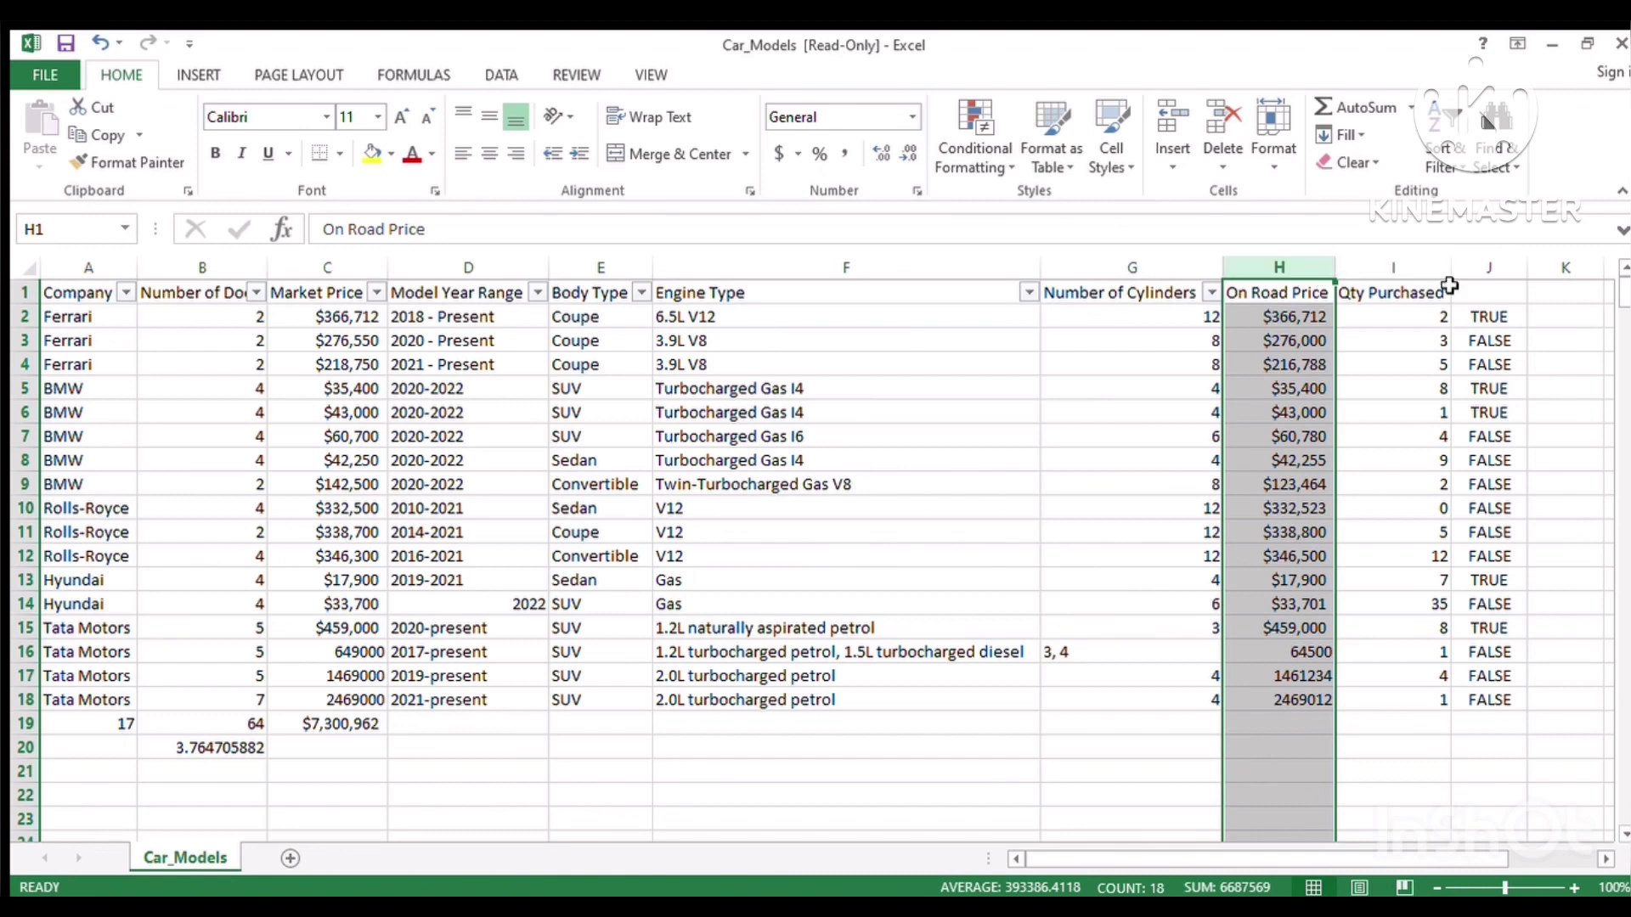
left_click(1546, 314)
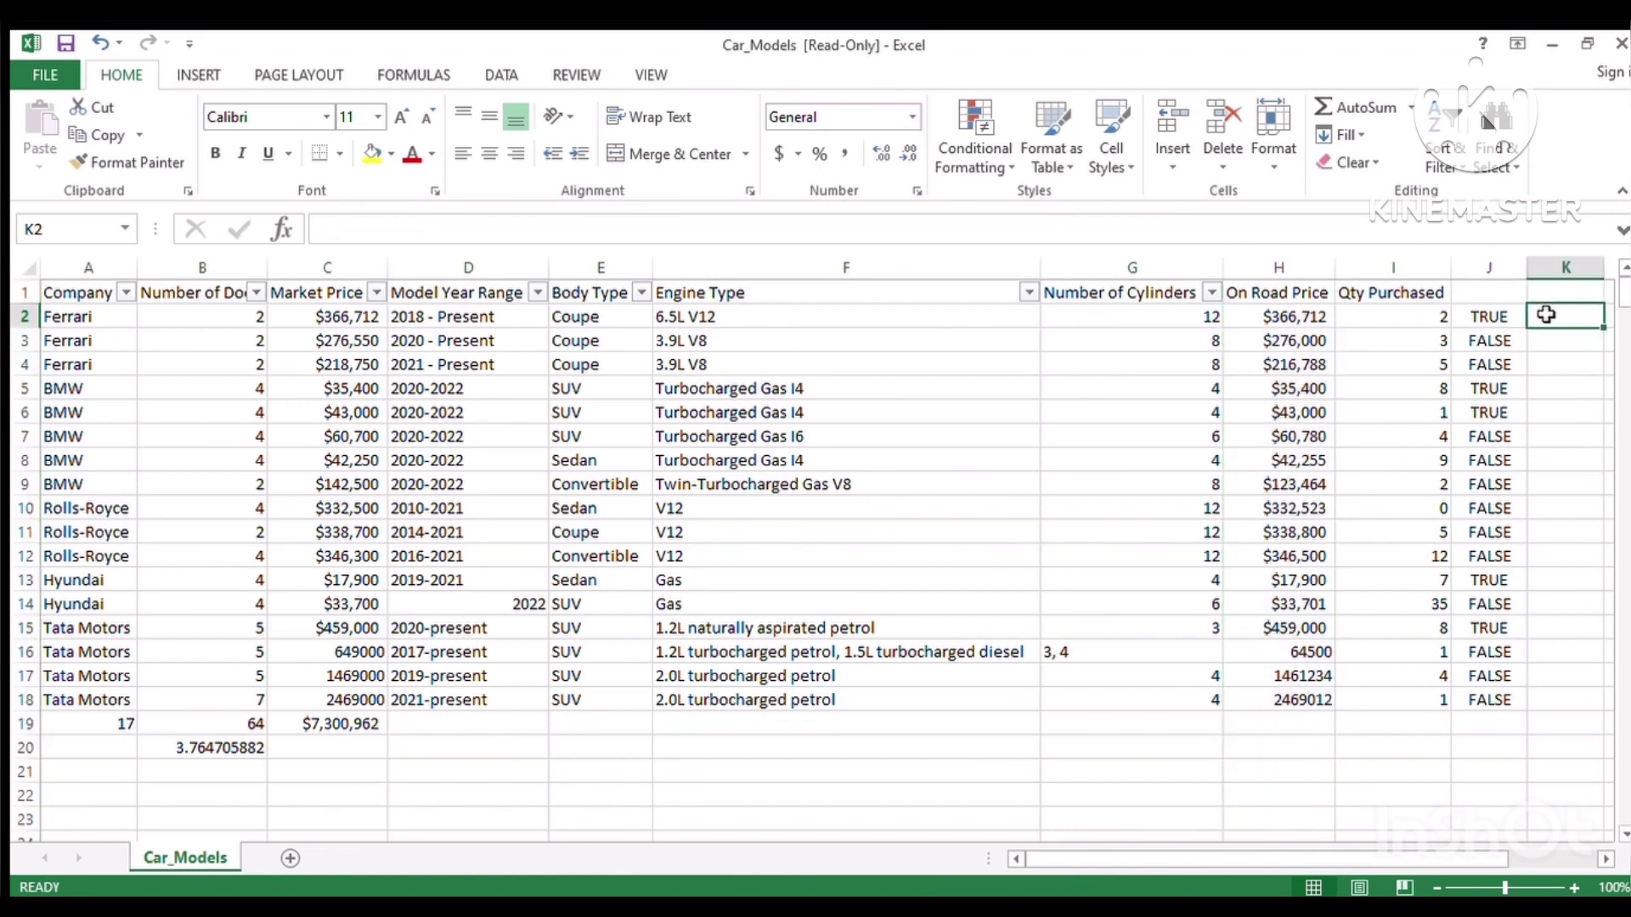
left_click(1414, 317)
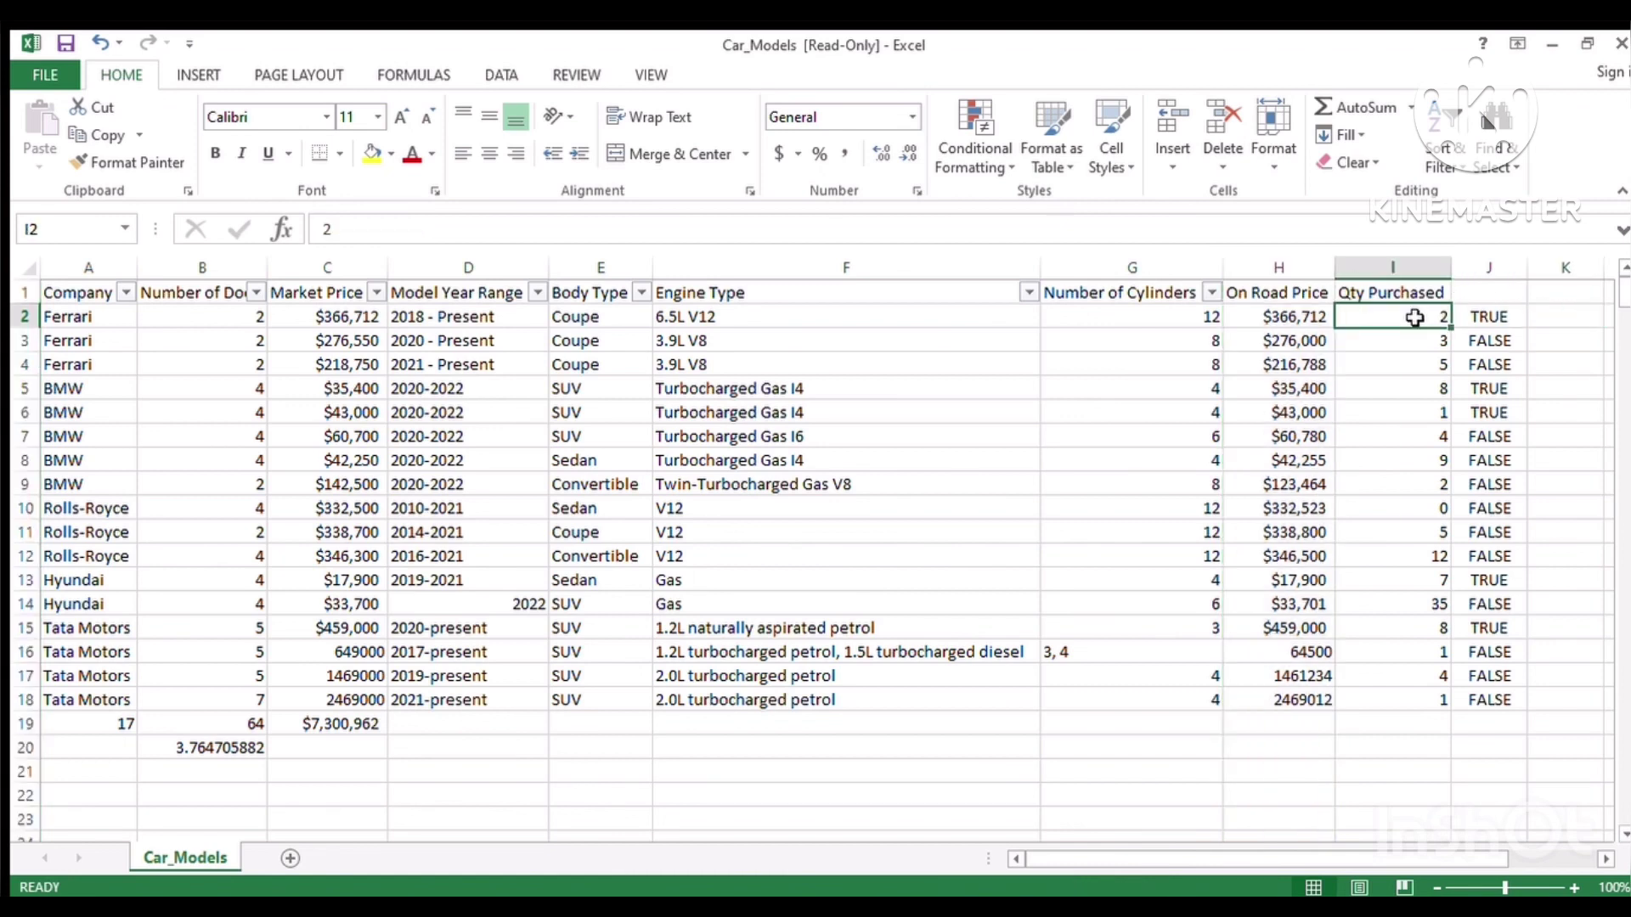
left_click(1238, 326)
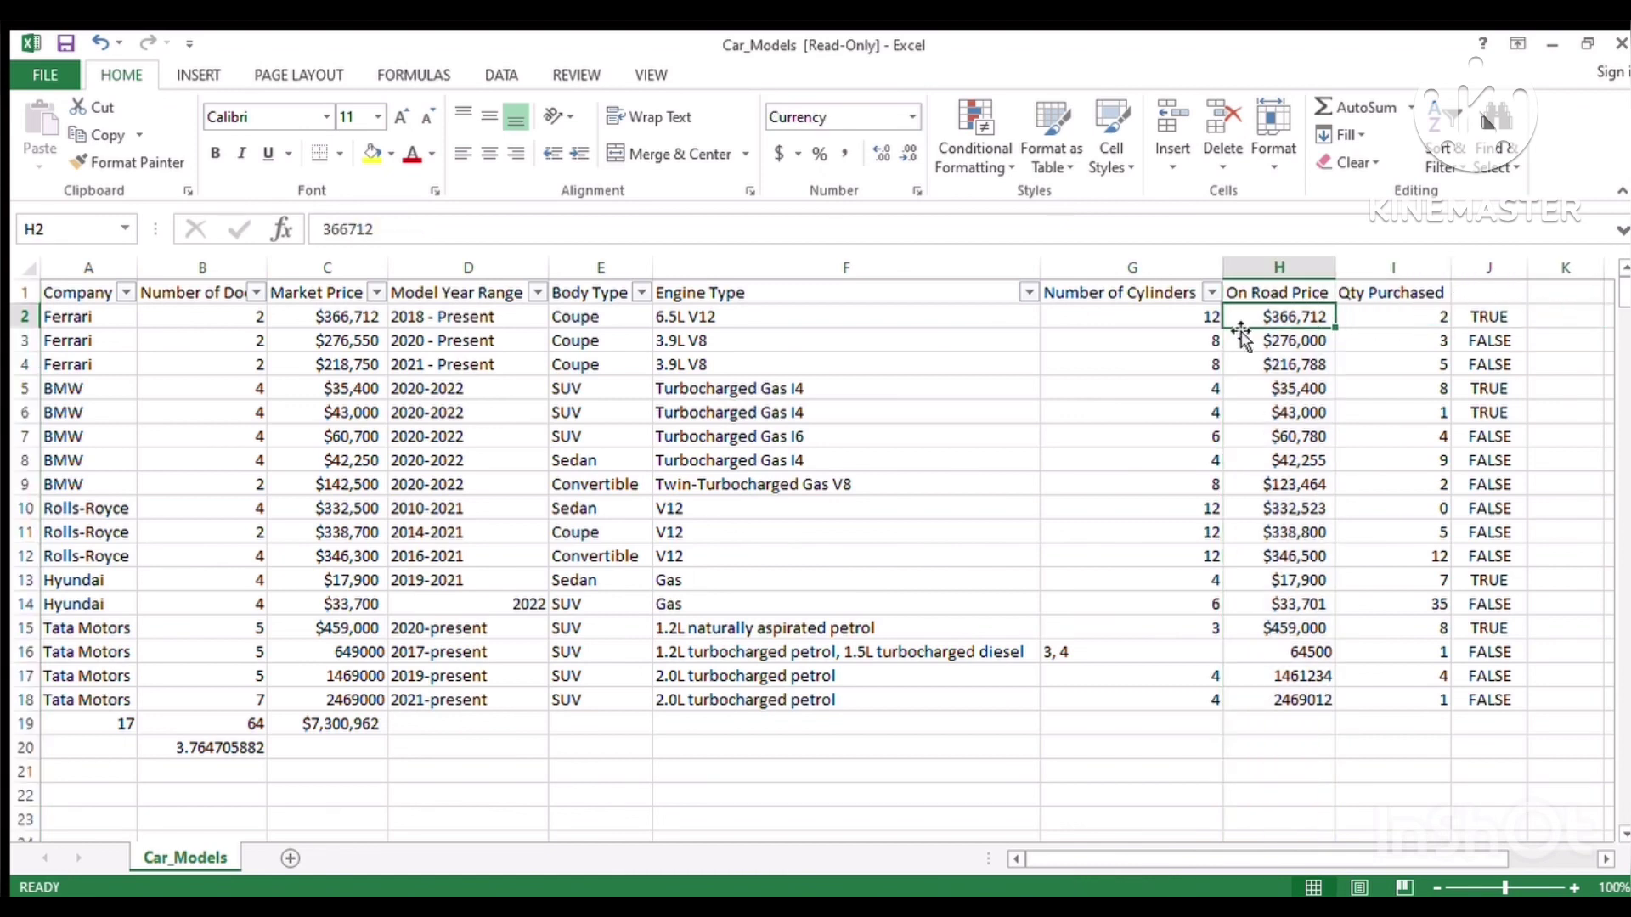
left_click(1533, 323)
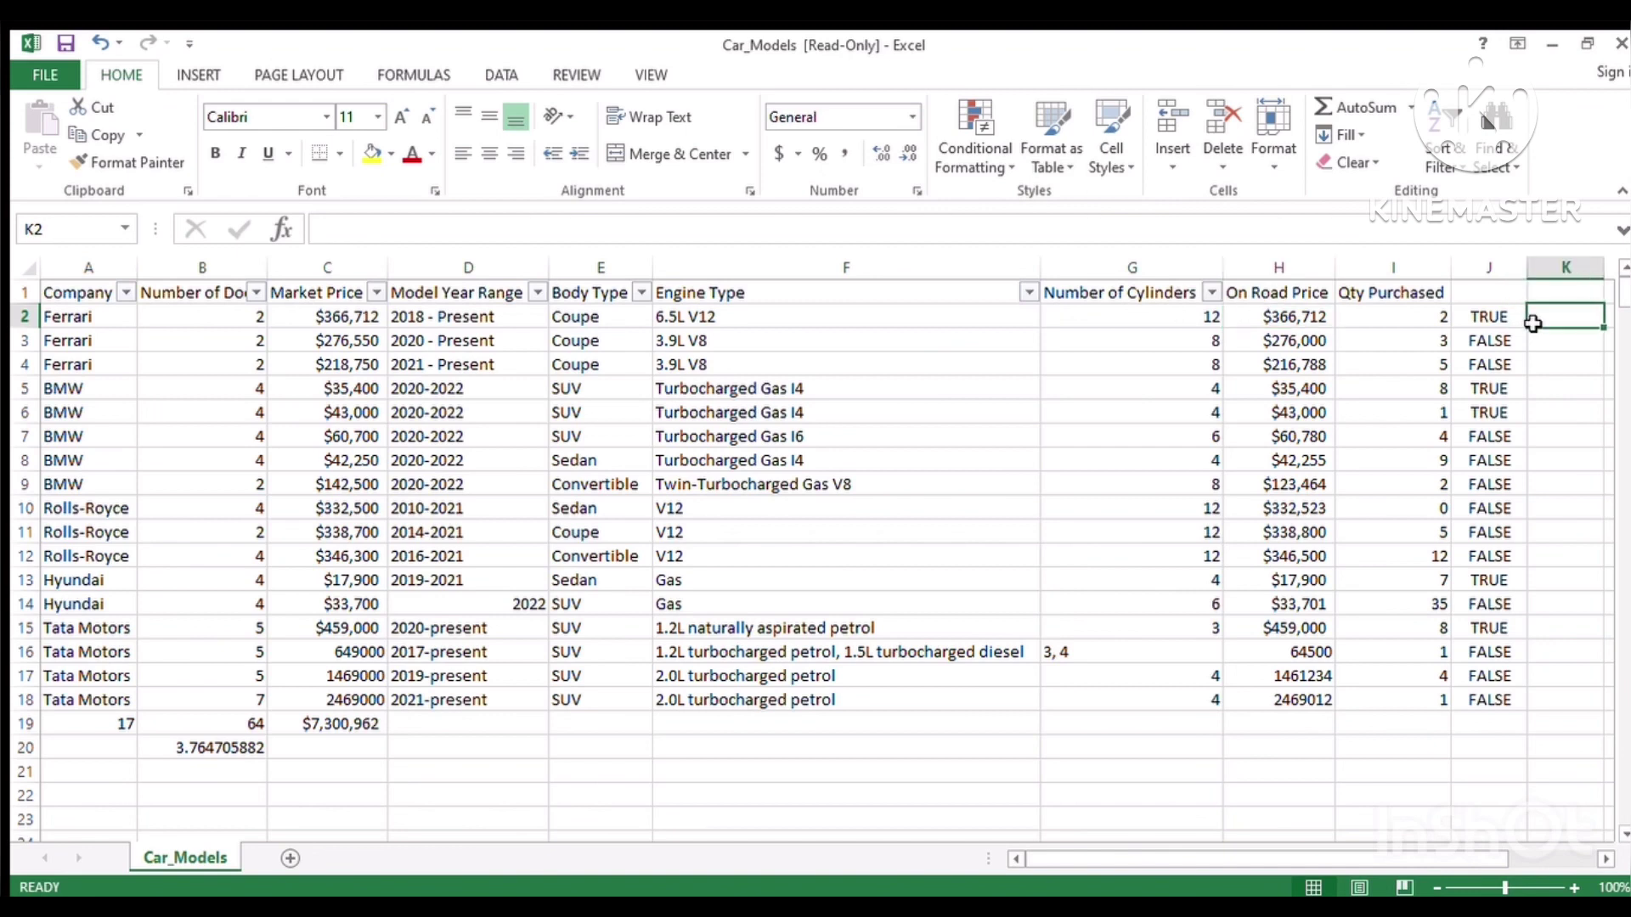
type("=")
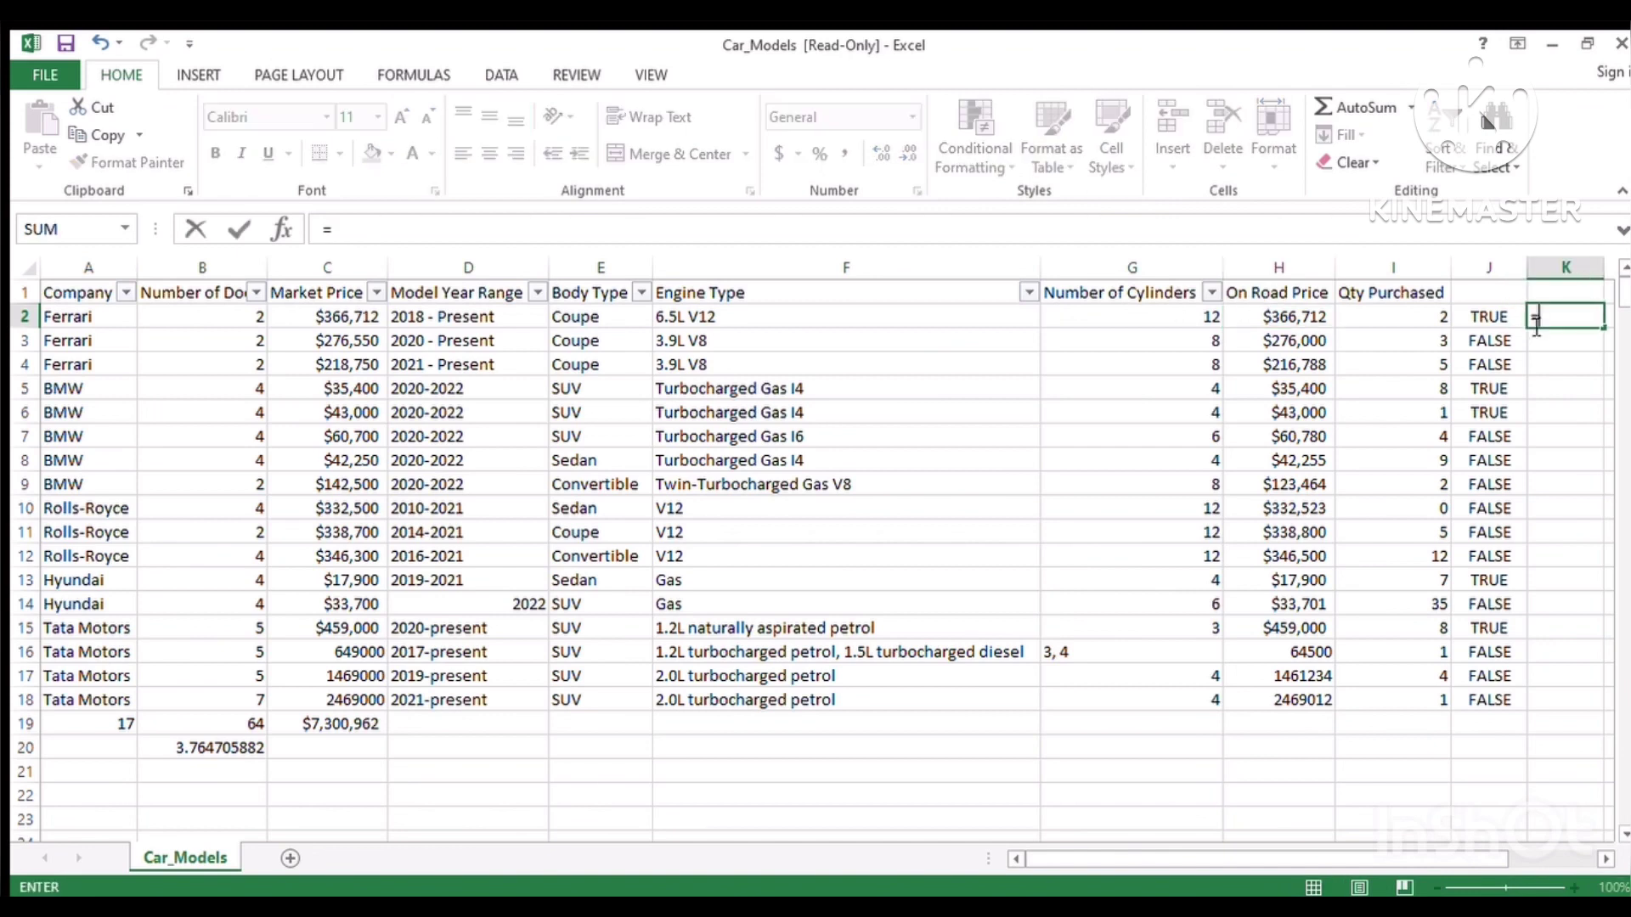
left_click(1417, 321)
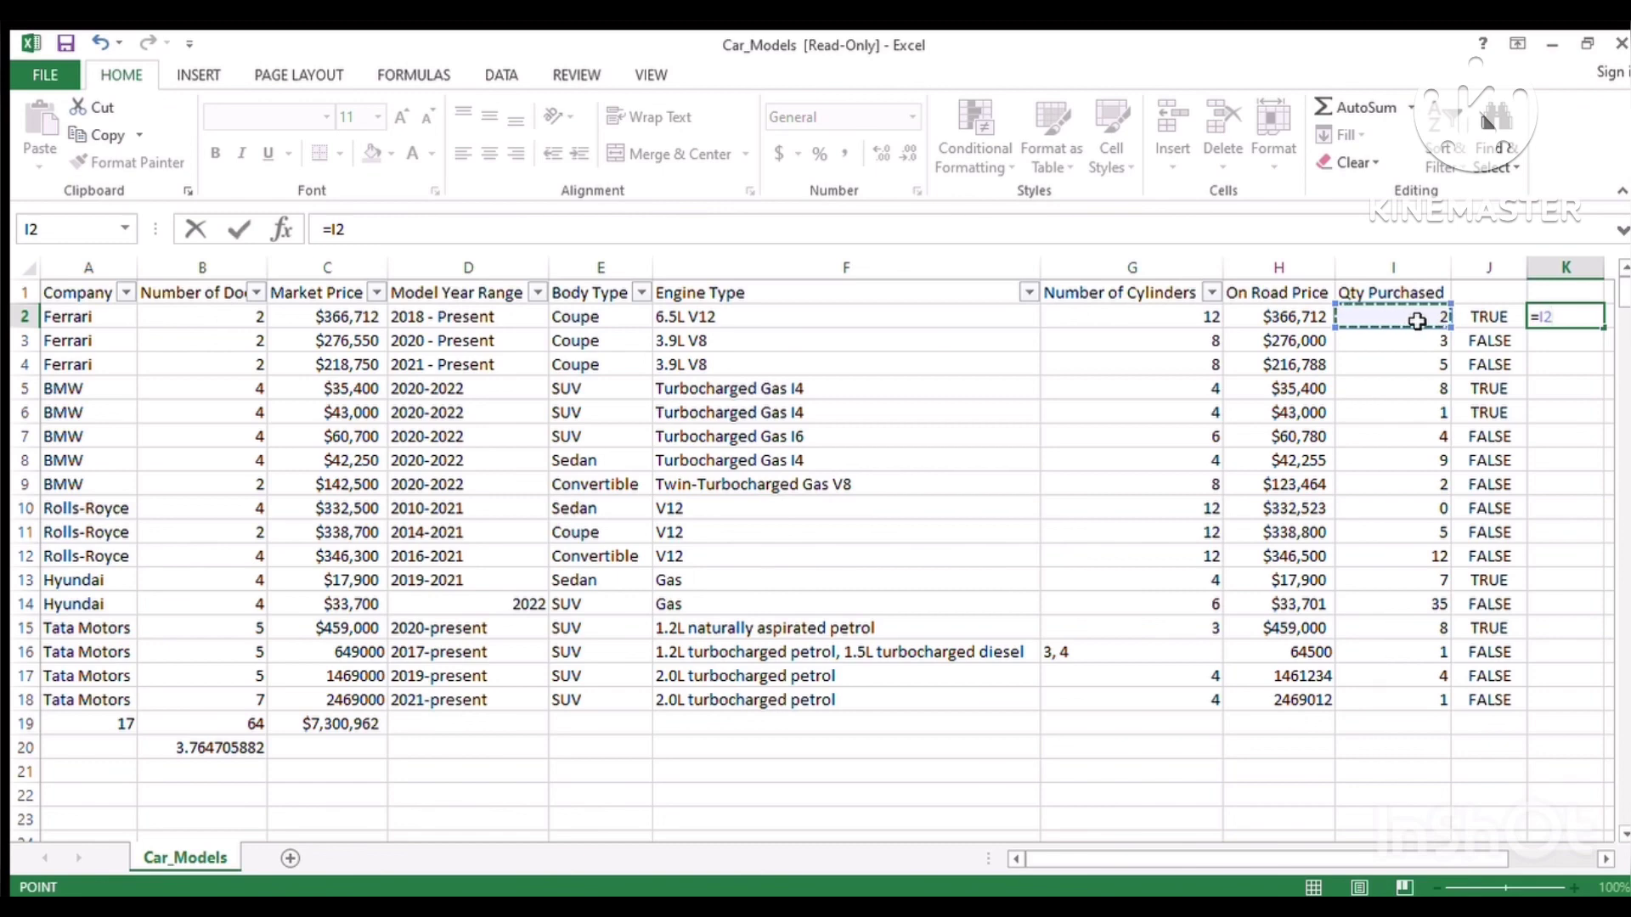
type("*")
left_click(1283, 319)
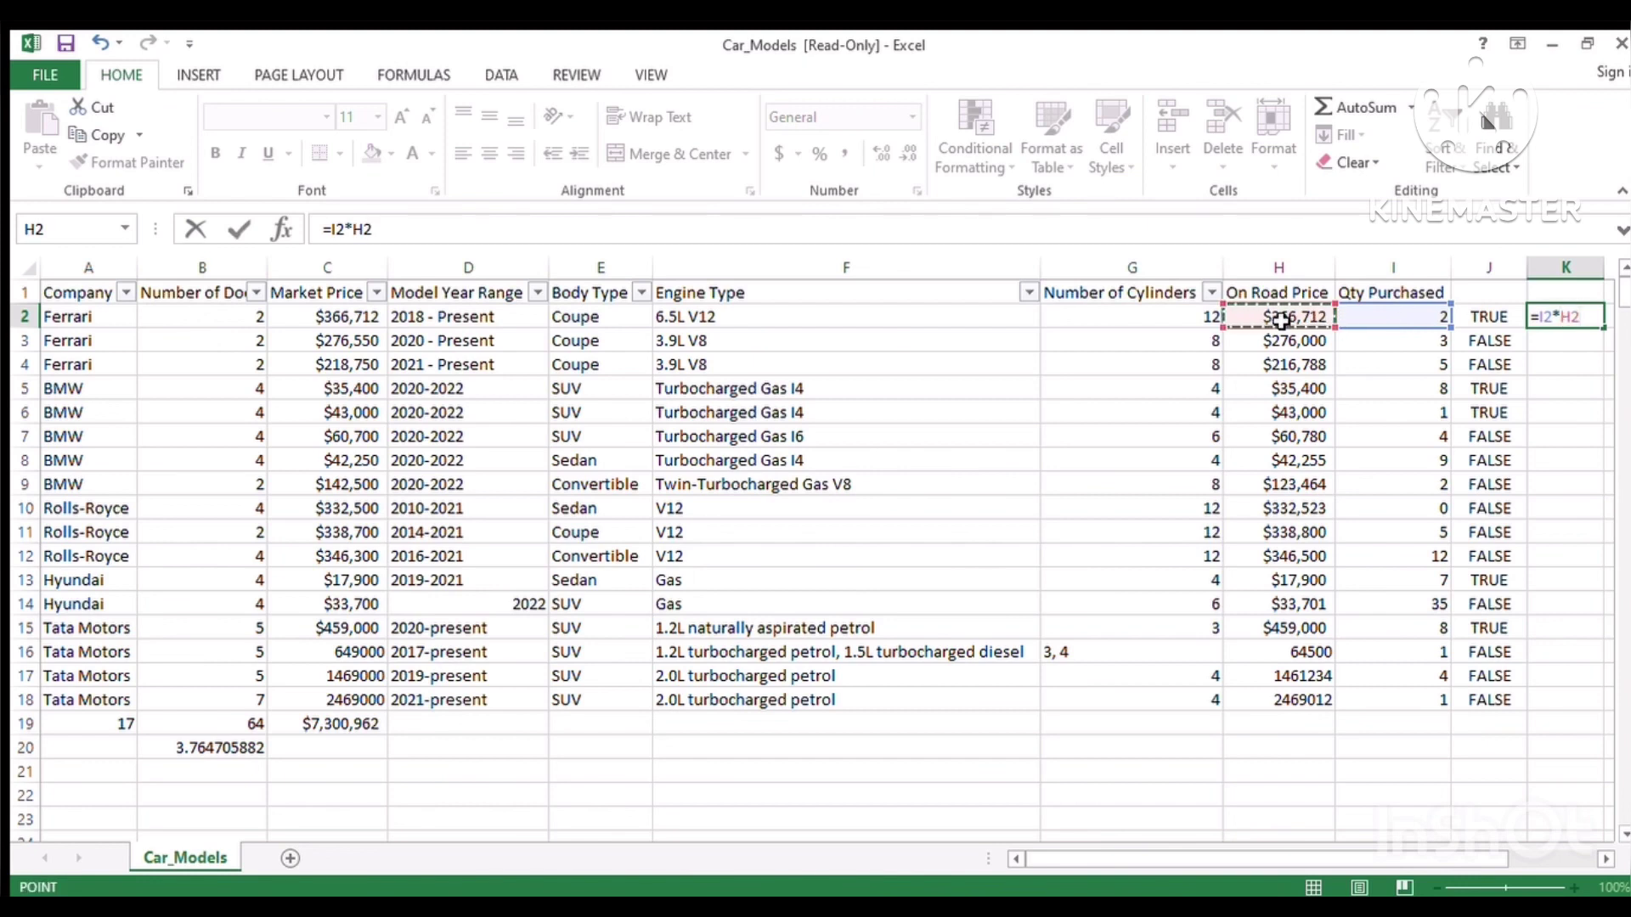
key("Return")
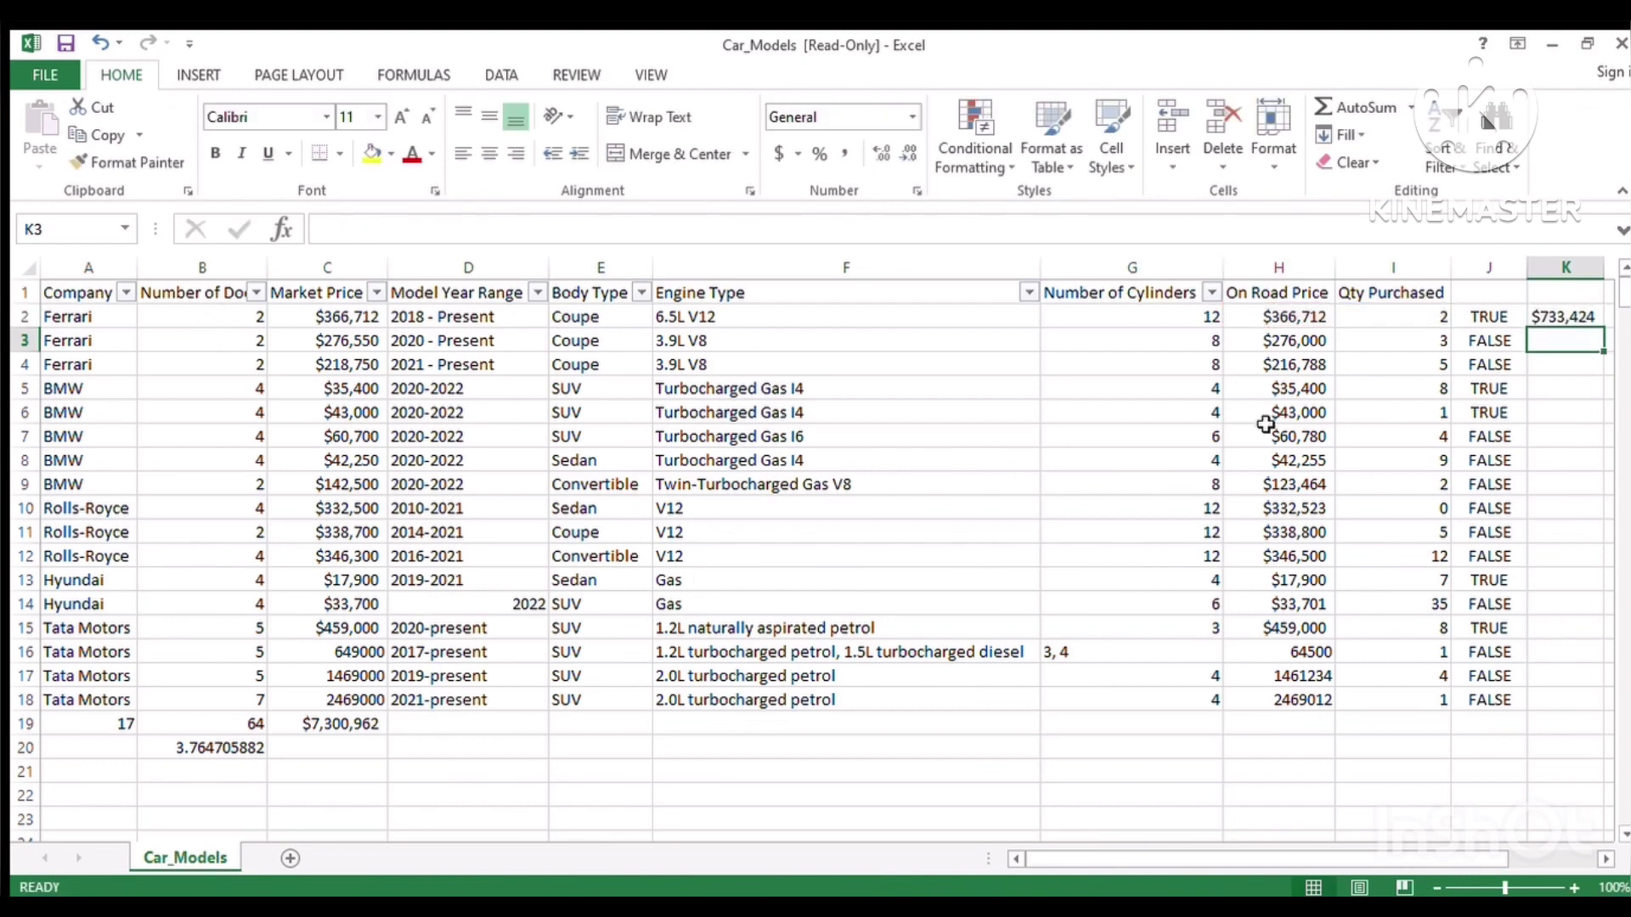
left_click(1570, 321)
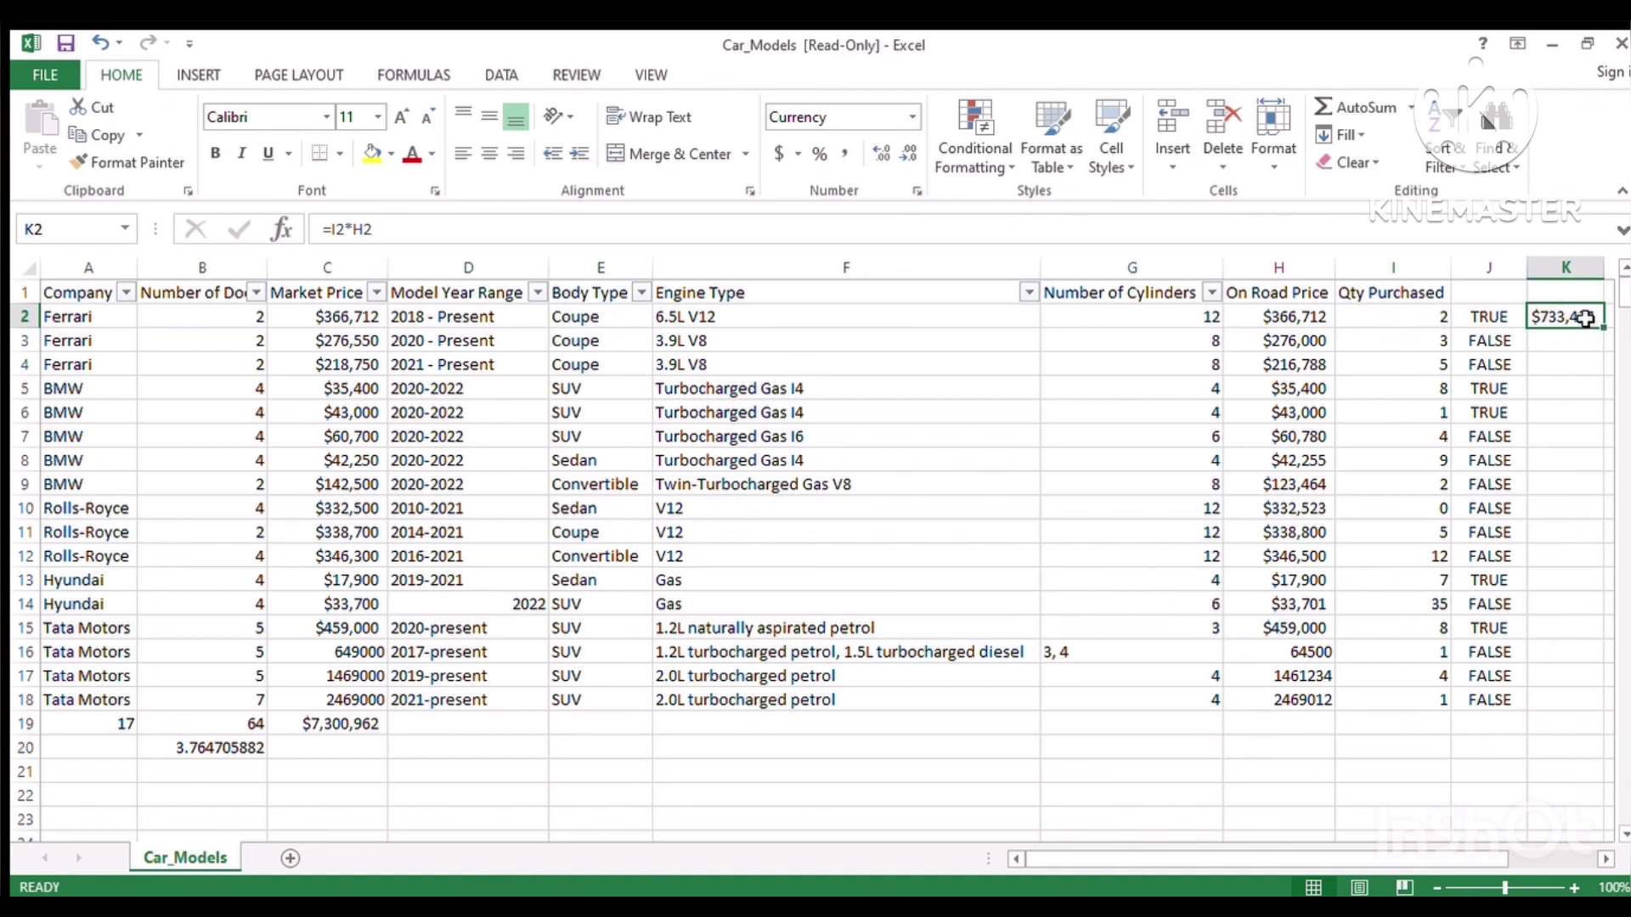
left_click_drag(1576, 318, 1566, 701)
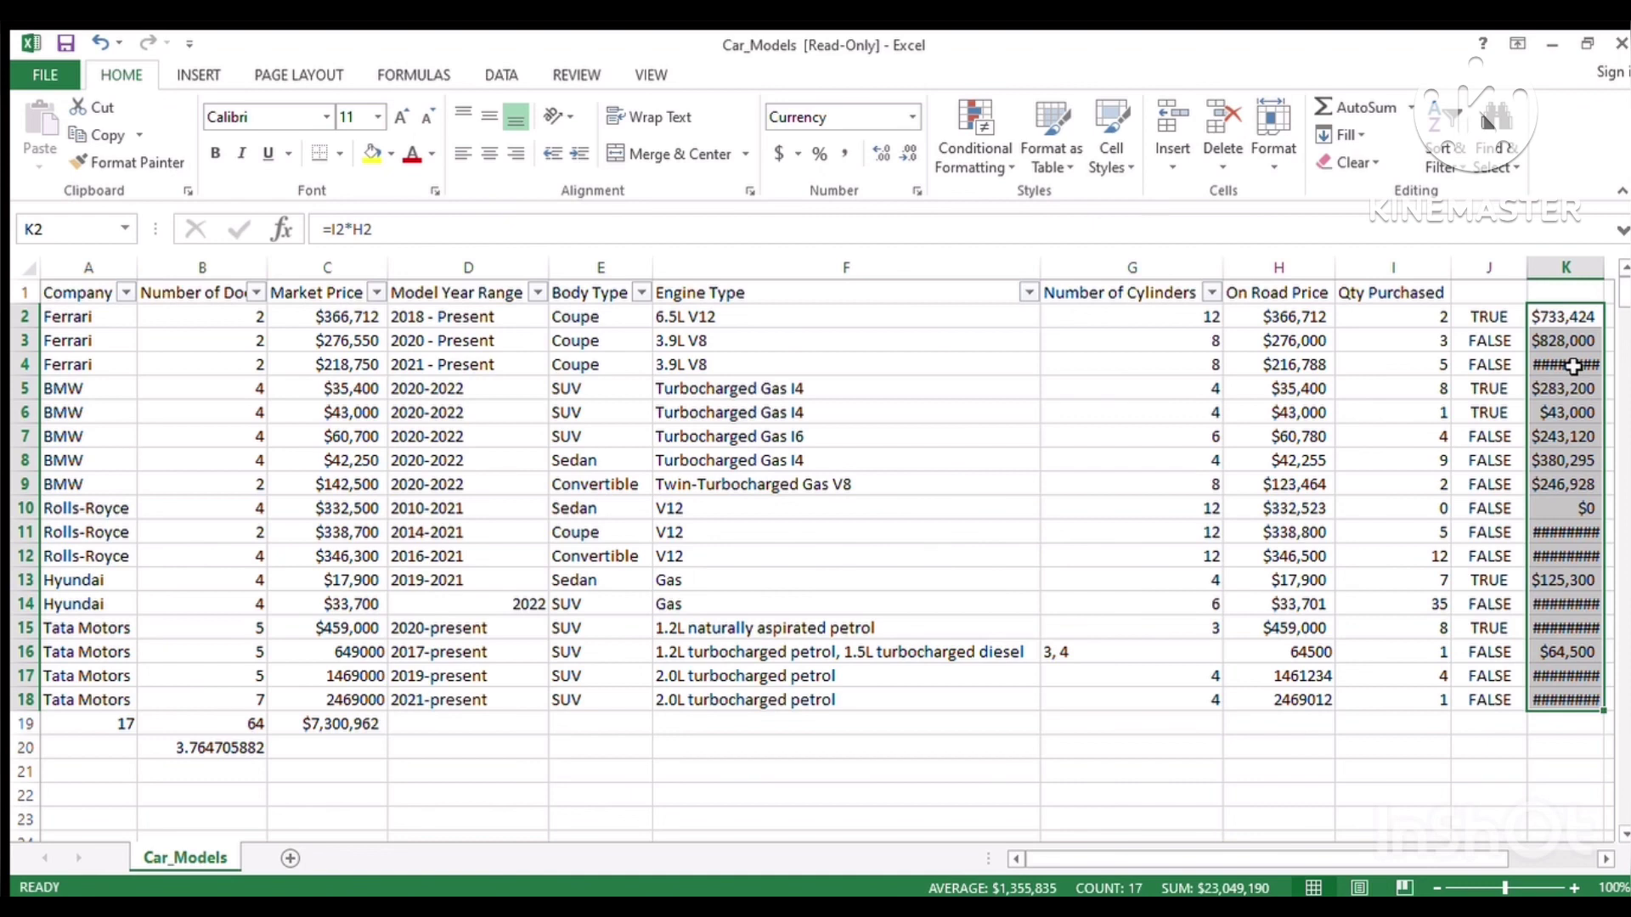
- AutoFit the column width to the values in K2:K18, and undo that width change
key("alt")
key("h")
key("o")
key("i")
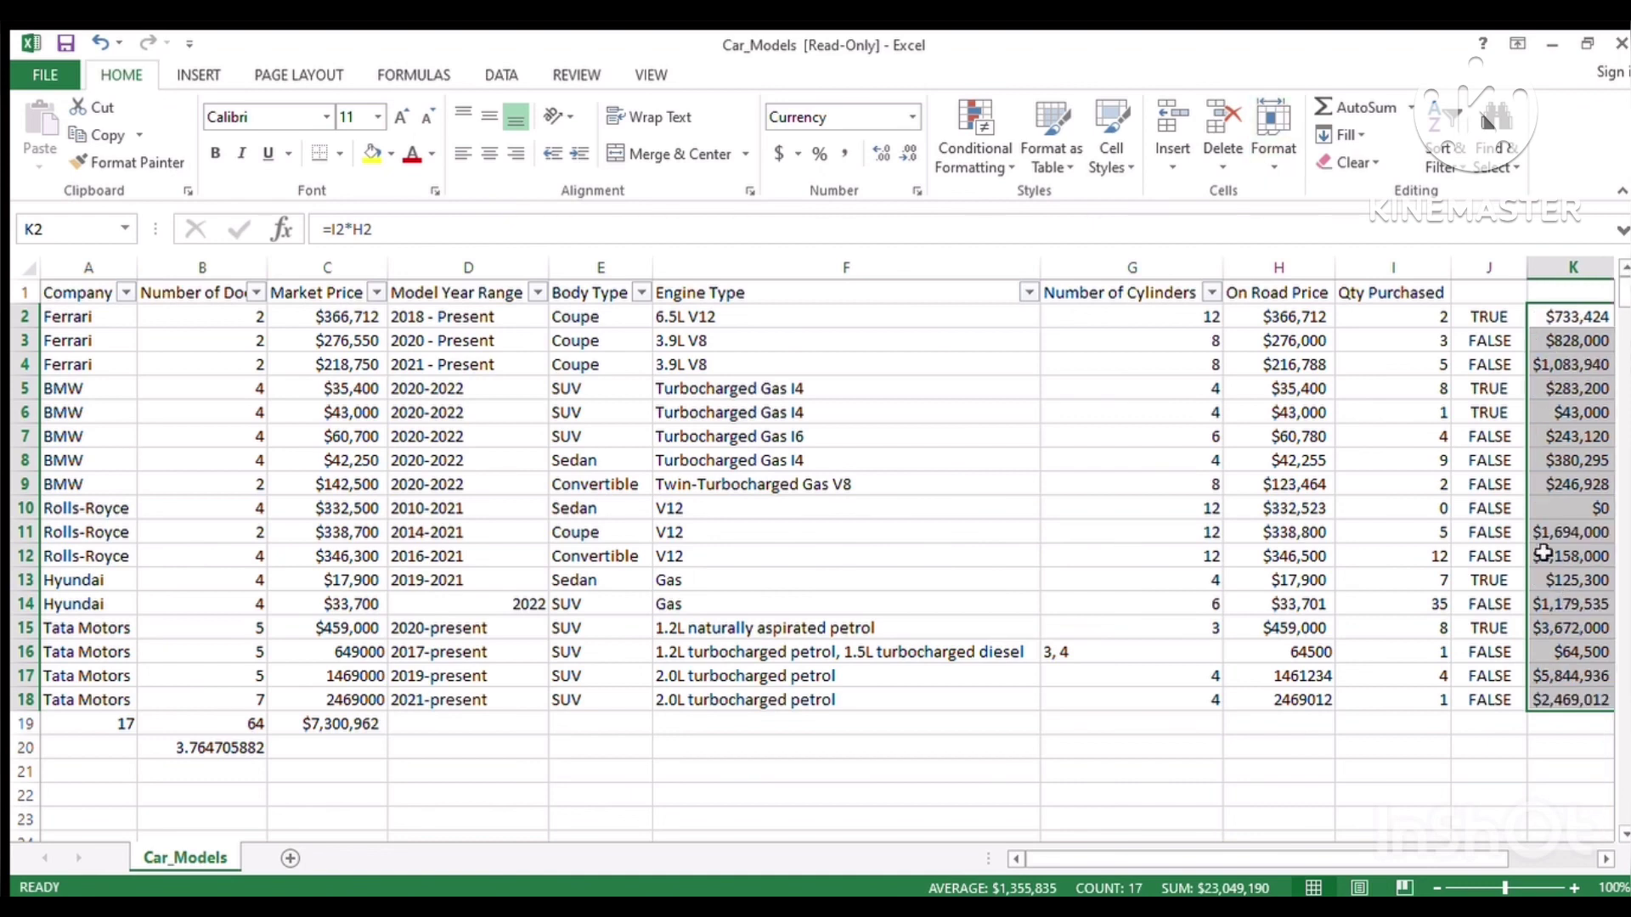
scroll(1544, 553, "right", 4)
key("ctrl+z")
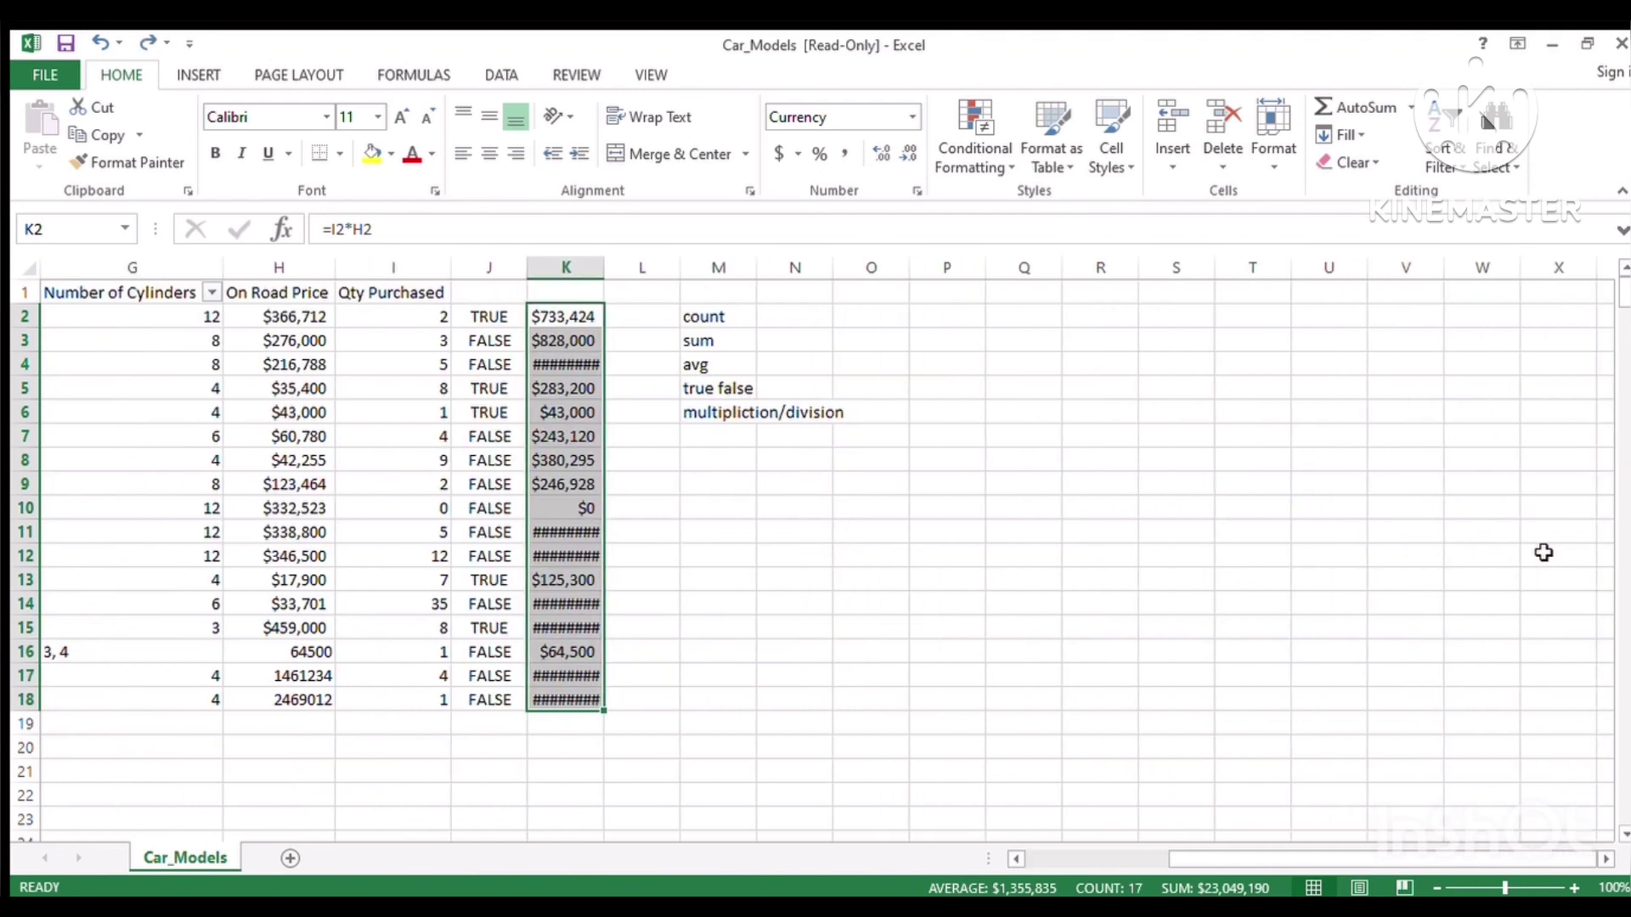
- Widen column K to fit its contents and move to cell L2
double_click(602, 275)
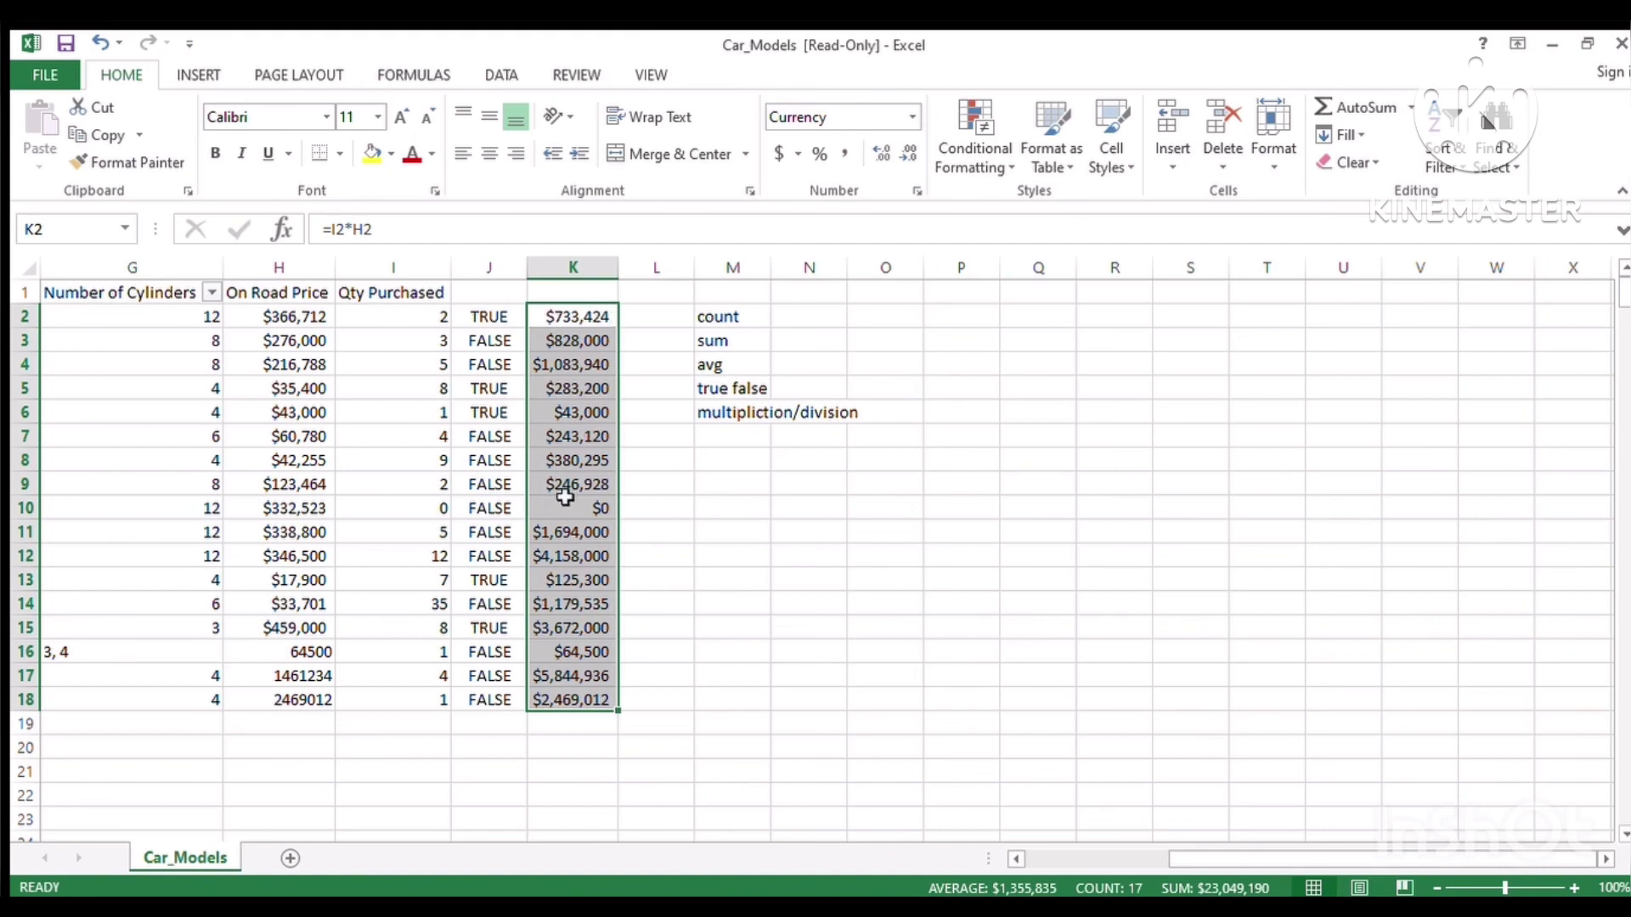
key("Right")
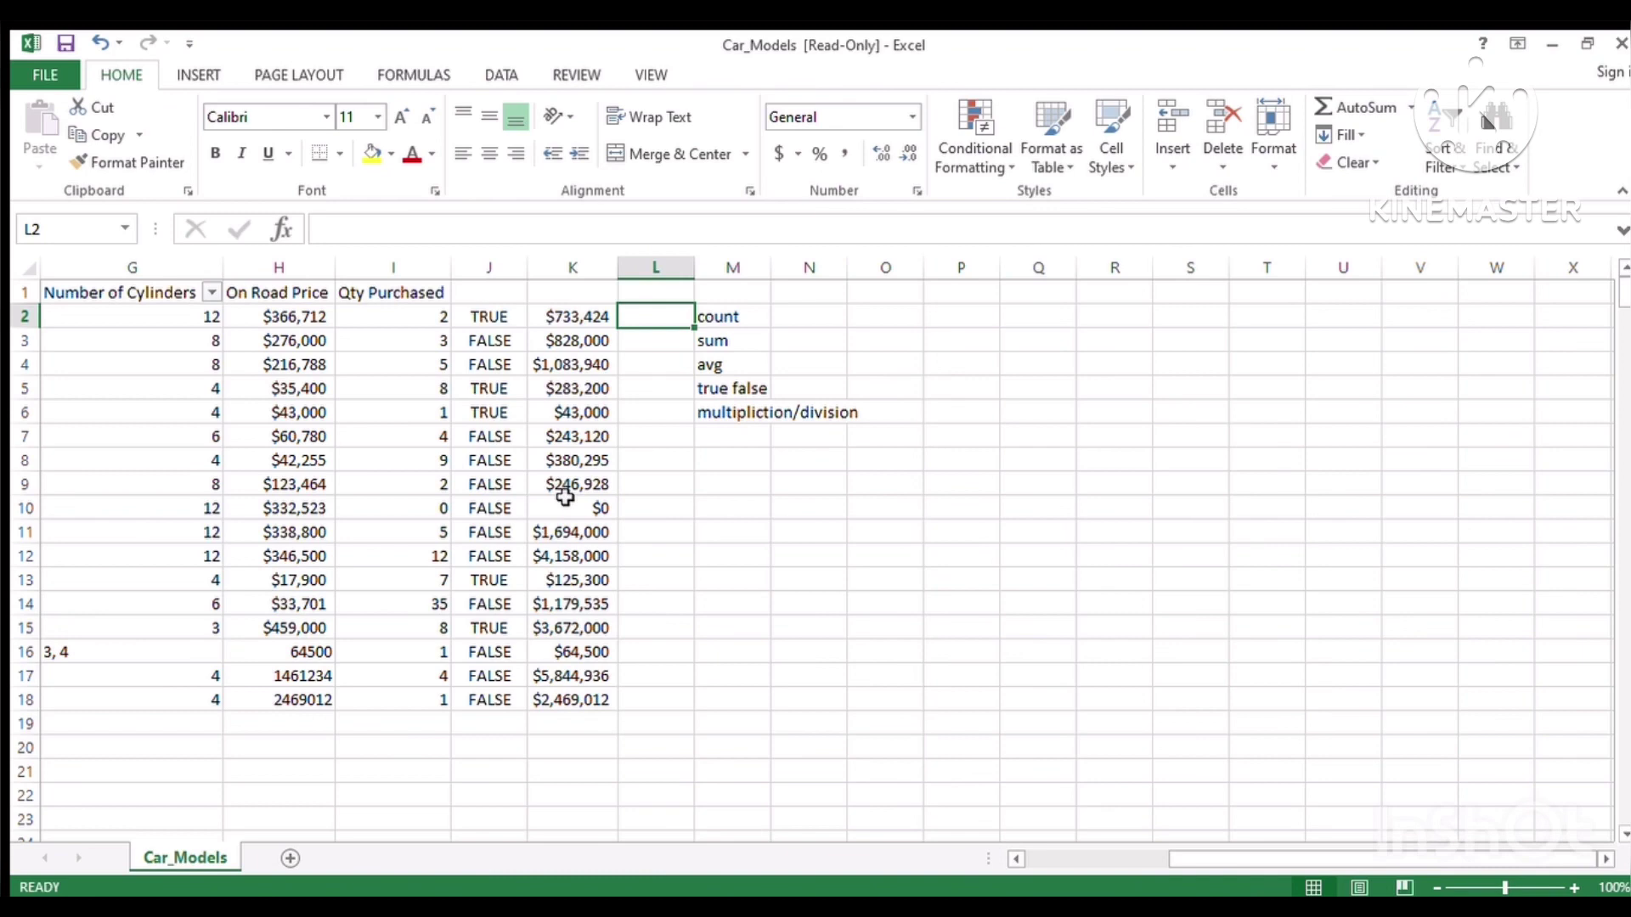
- Clear the list of function notes in cells M2 to M7
left_click(594, 279)
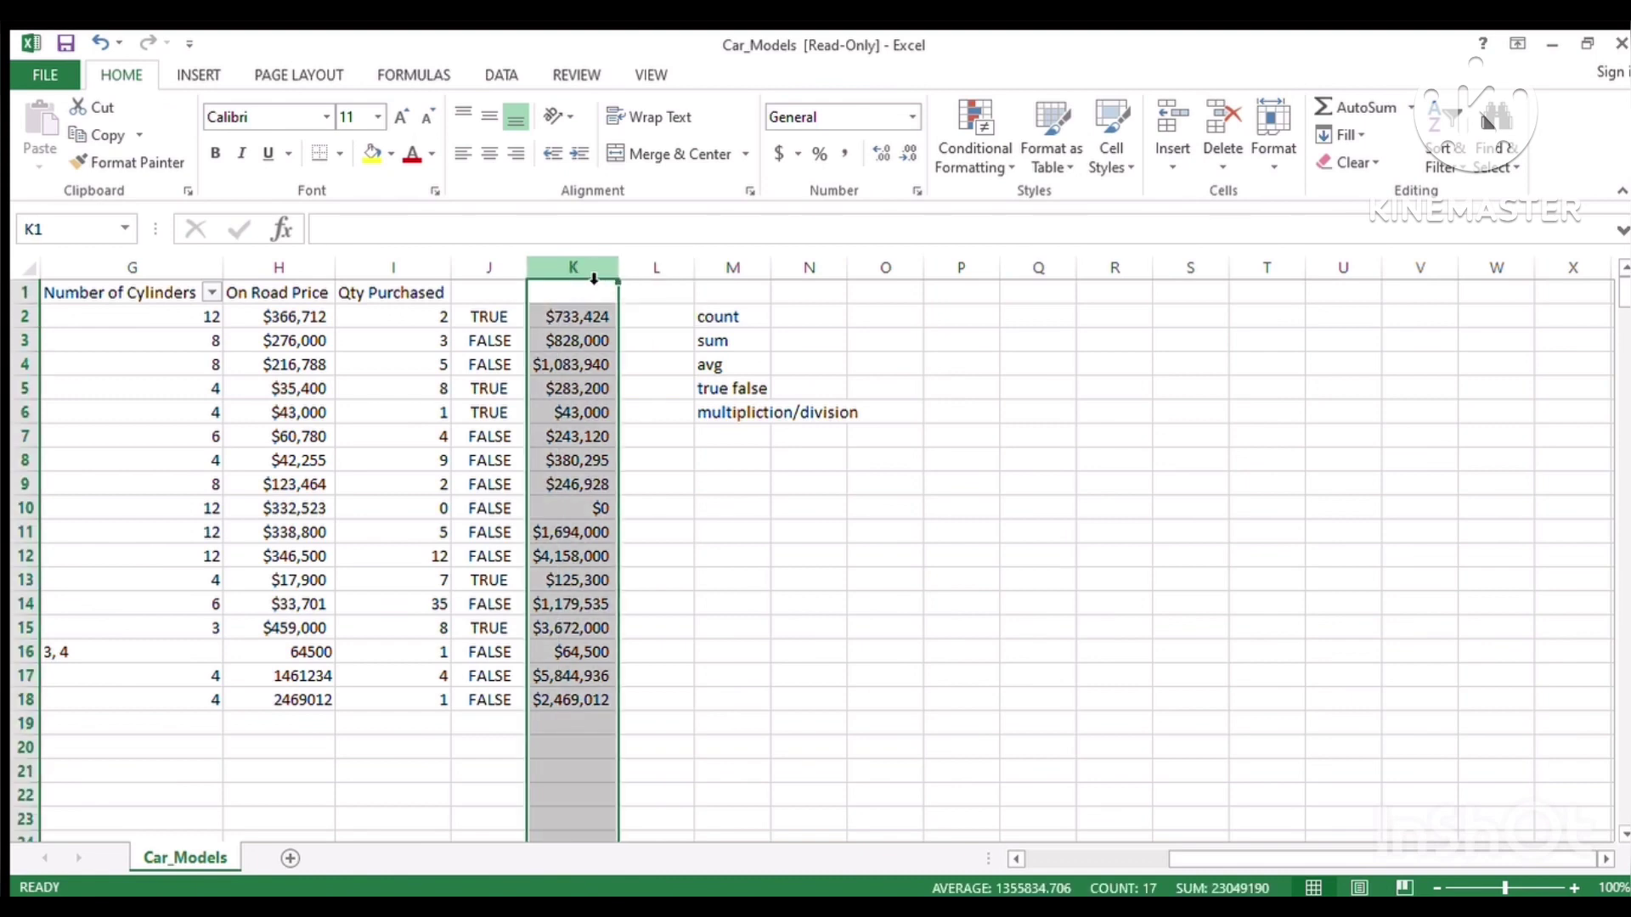
left_click(431, 279)
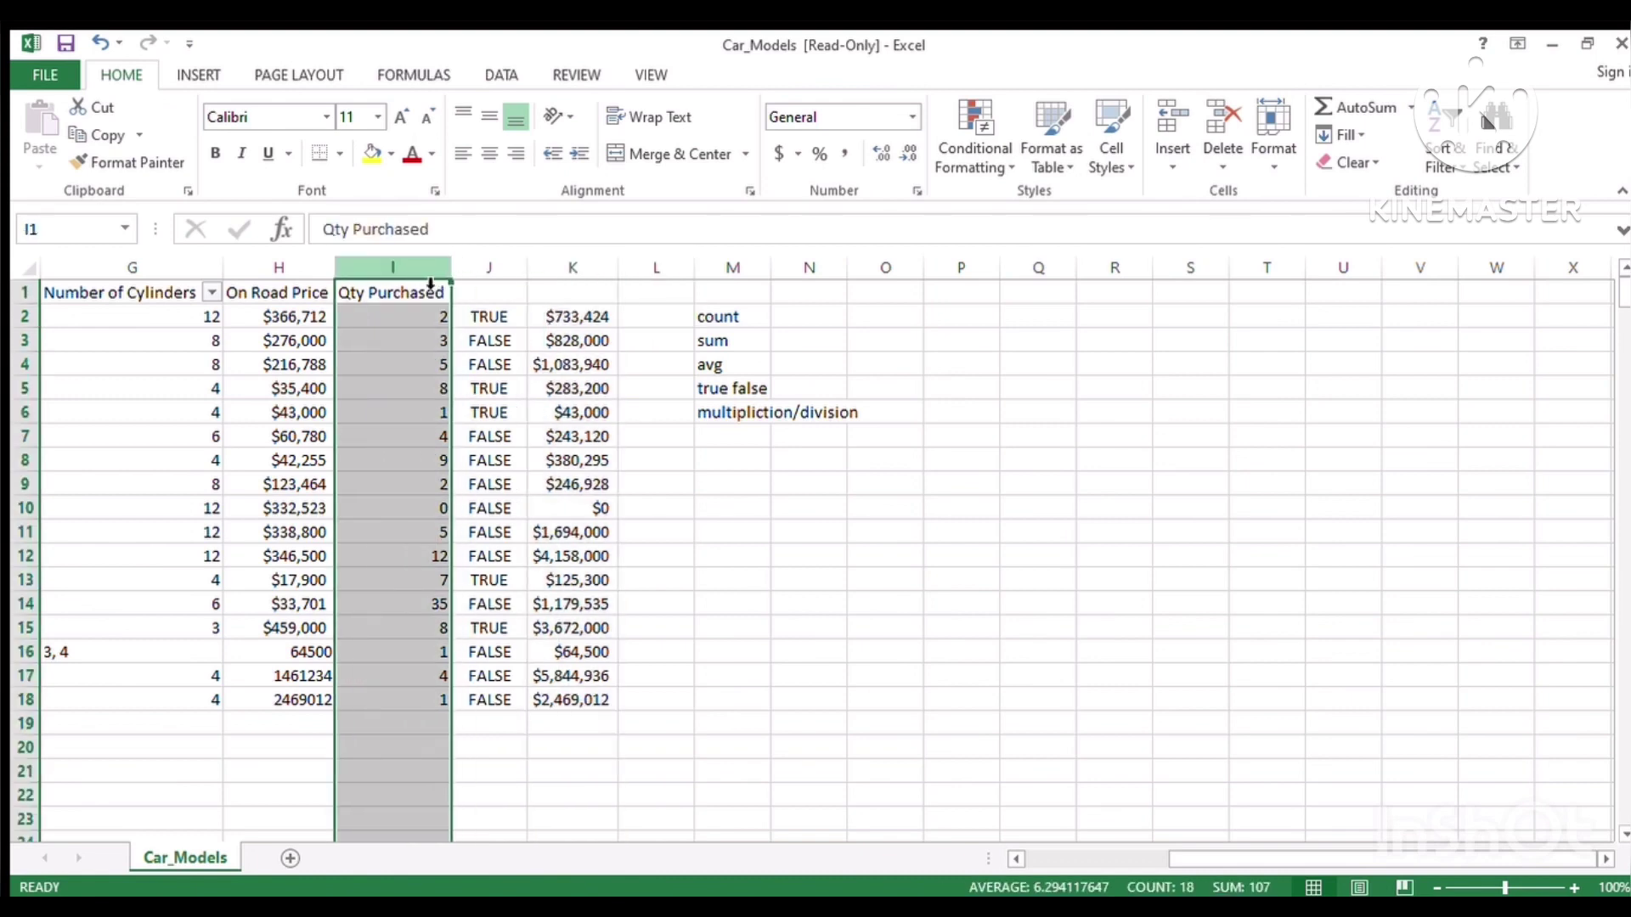
left_click(243, 317)
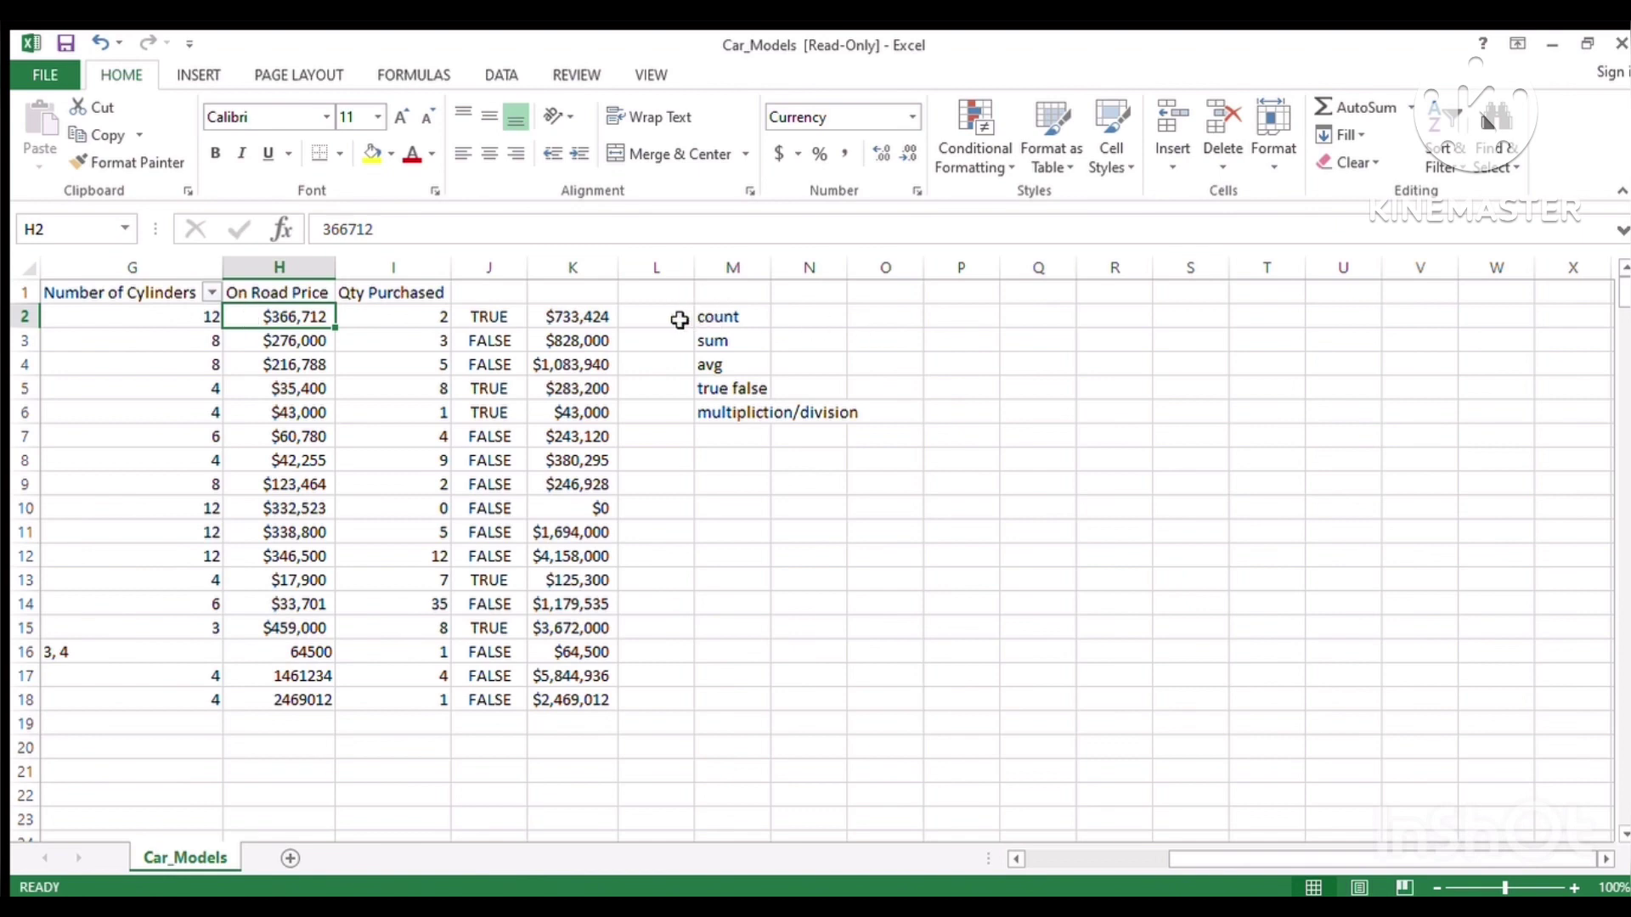
left_click_drag(702, 317, 738, 436)
key("Delete")
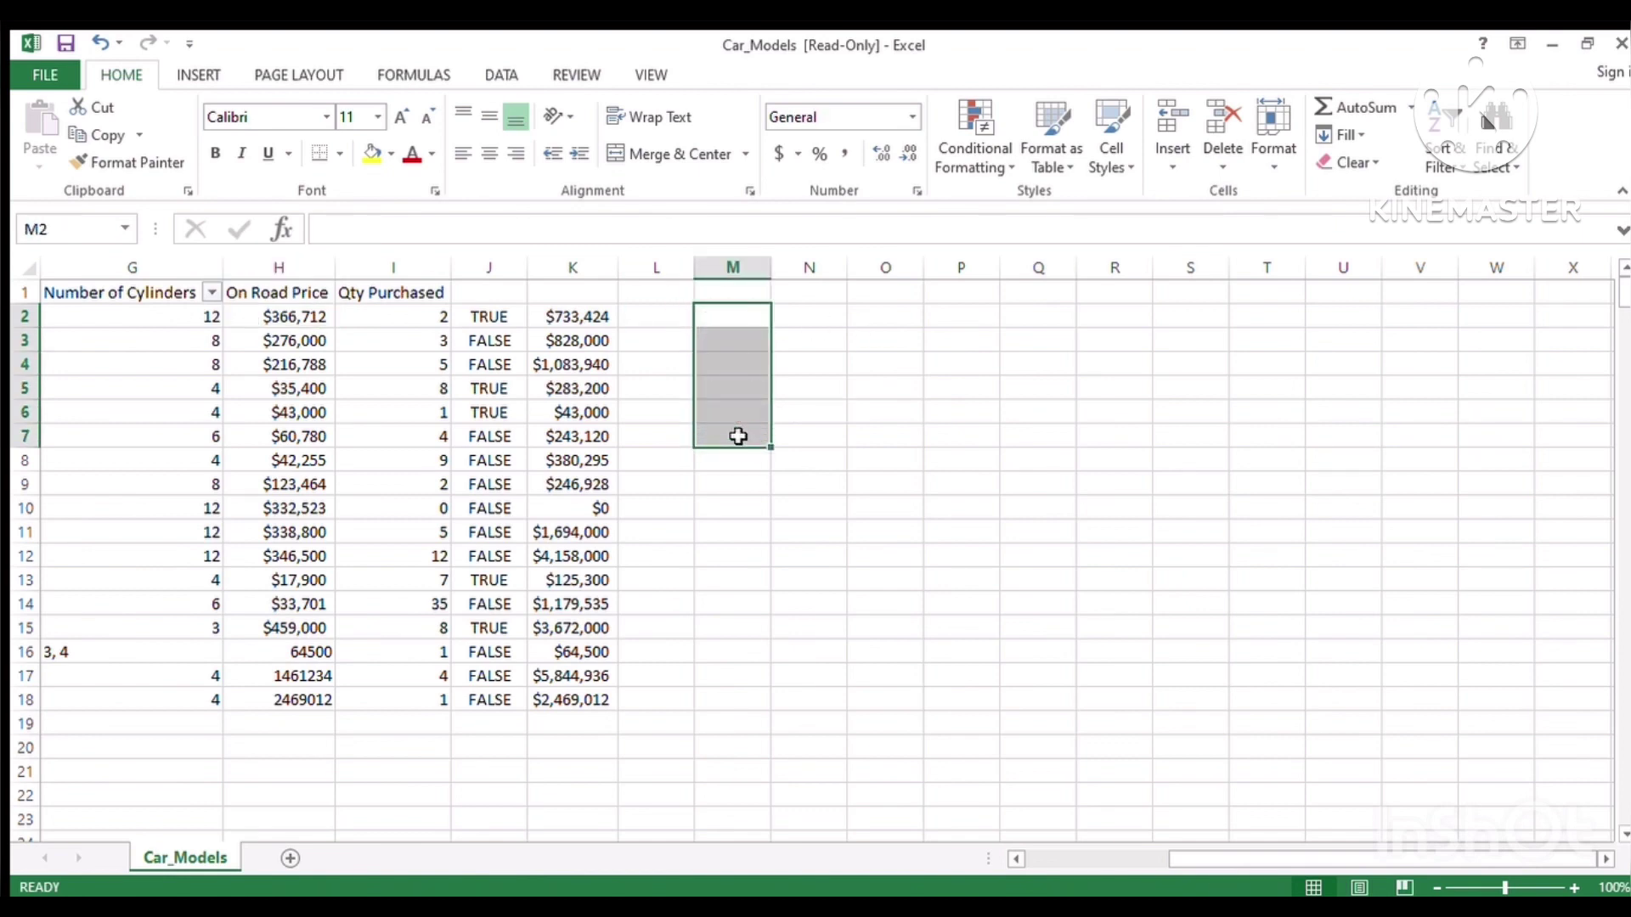
- Enter =K2/I2 in cell L2 to divide the multiplied total by Qty Purchased
key("Left")
type("=")
key("Left")
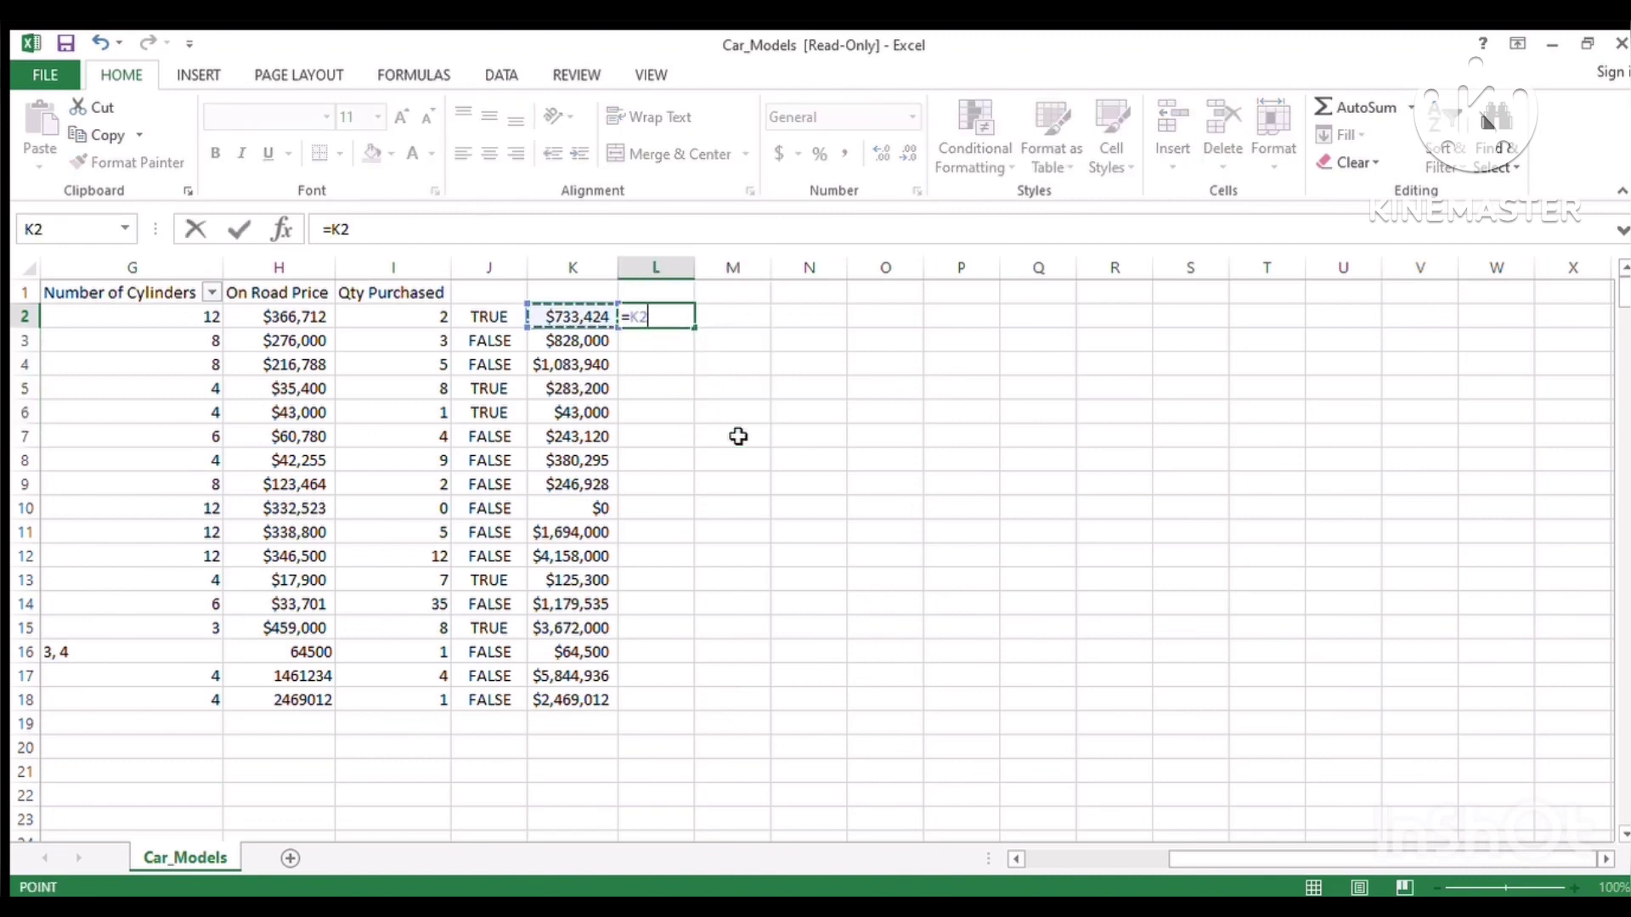
type("/")
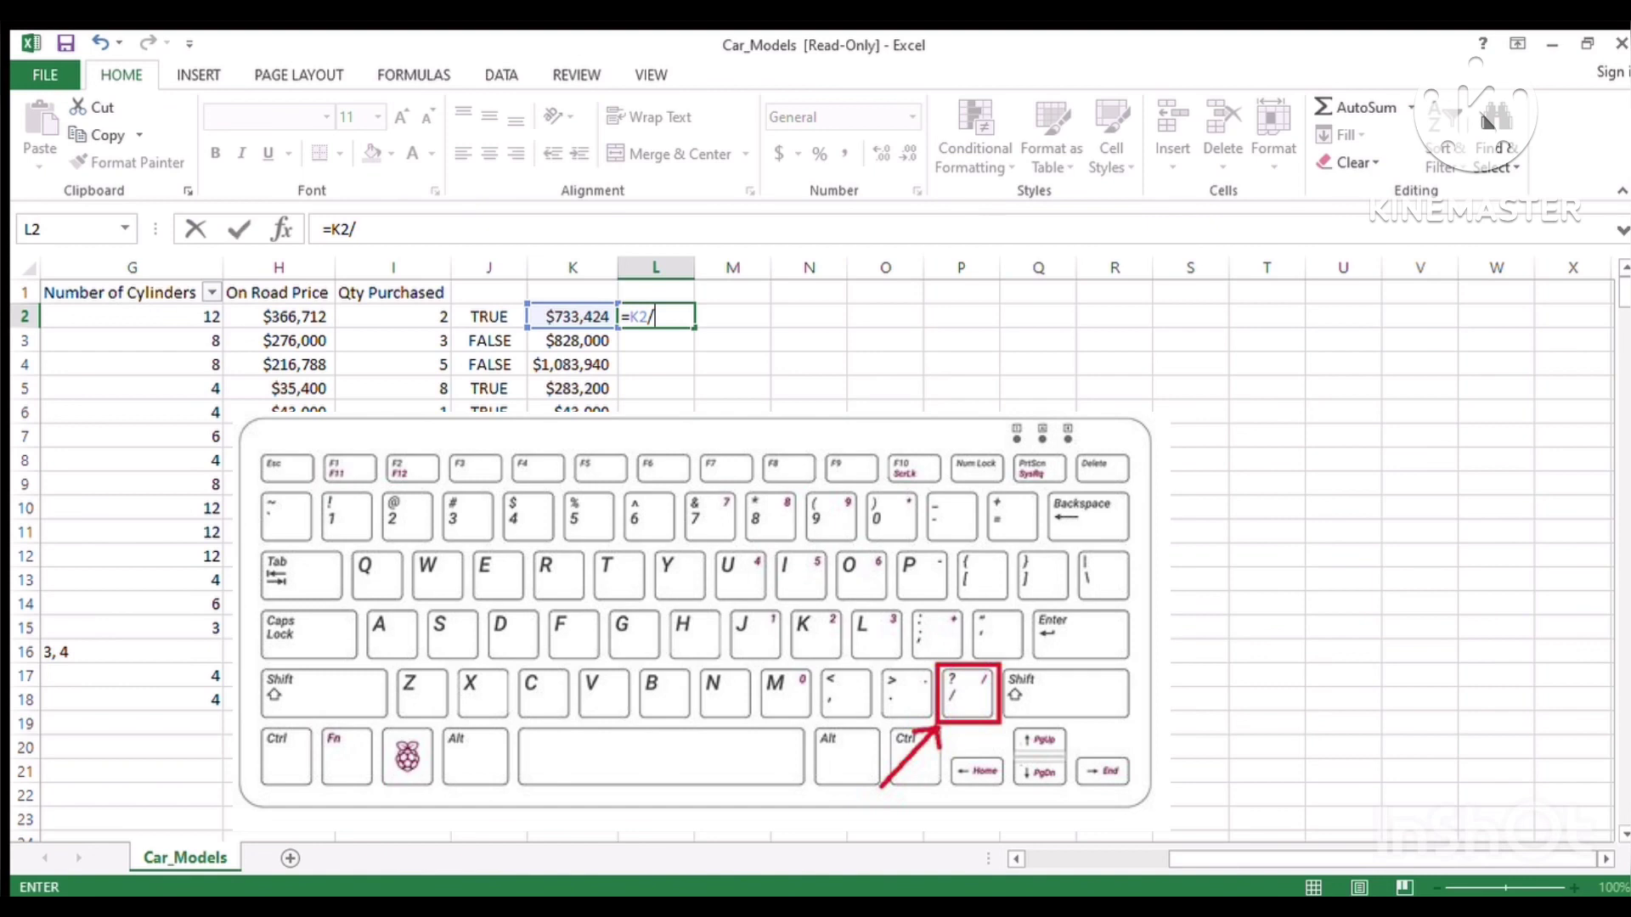
left_click(399, 320)
key("Return")
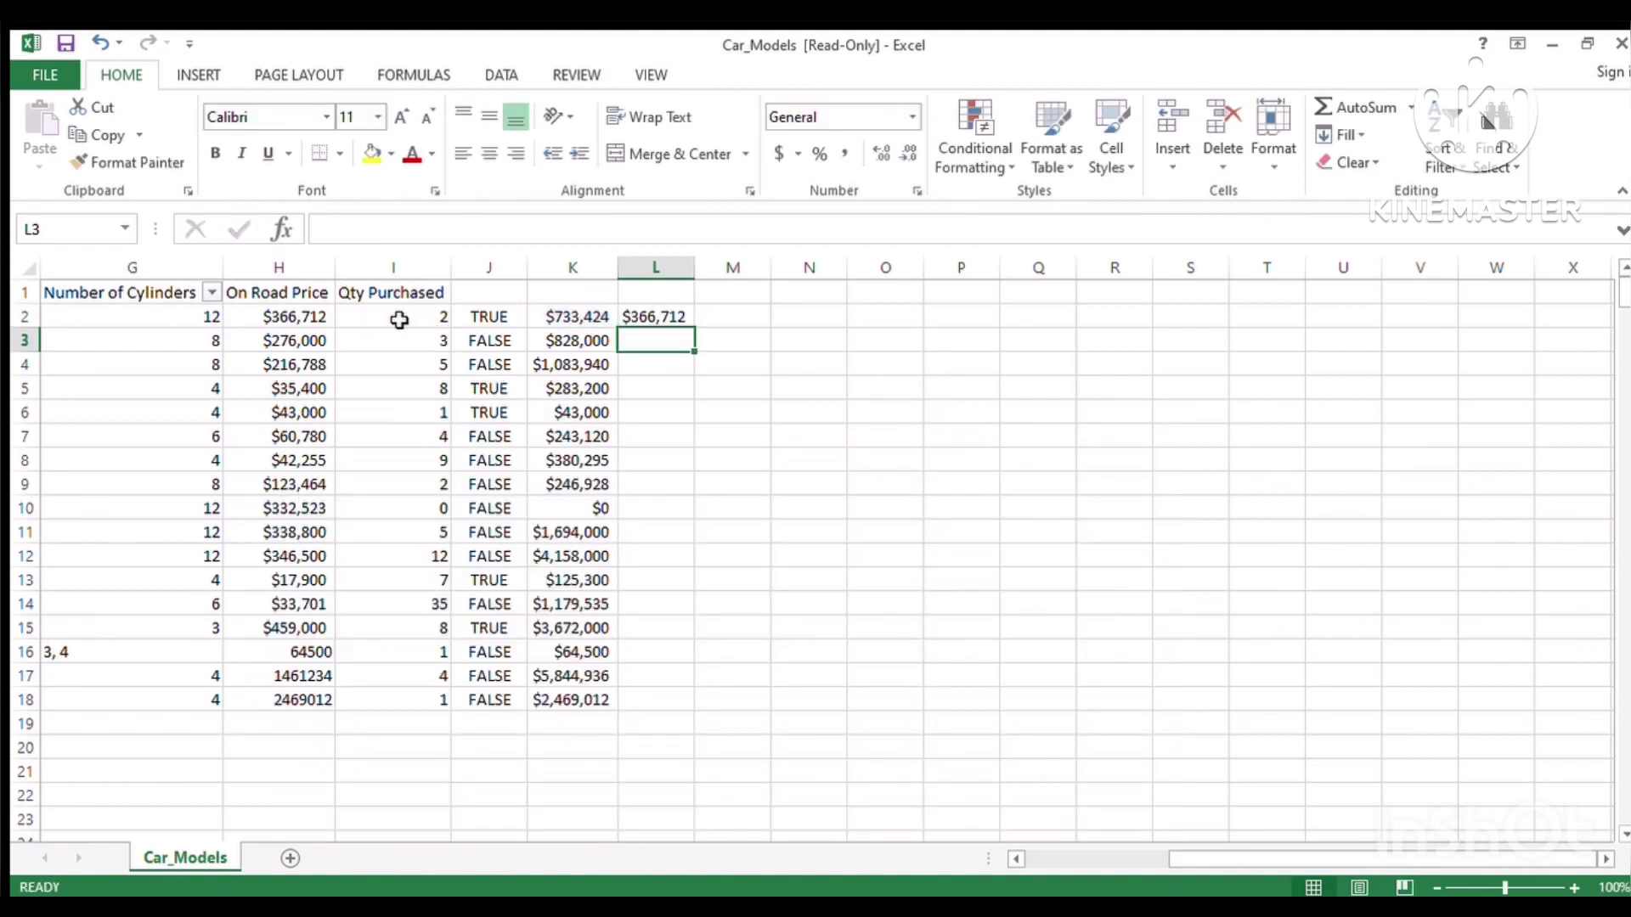
- Fill the division formula from L2 down to L18, undo the fill, and fill it down to L18 again
left_click(678, 321)
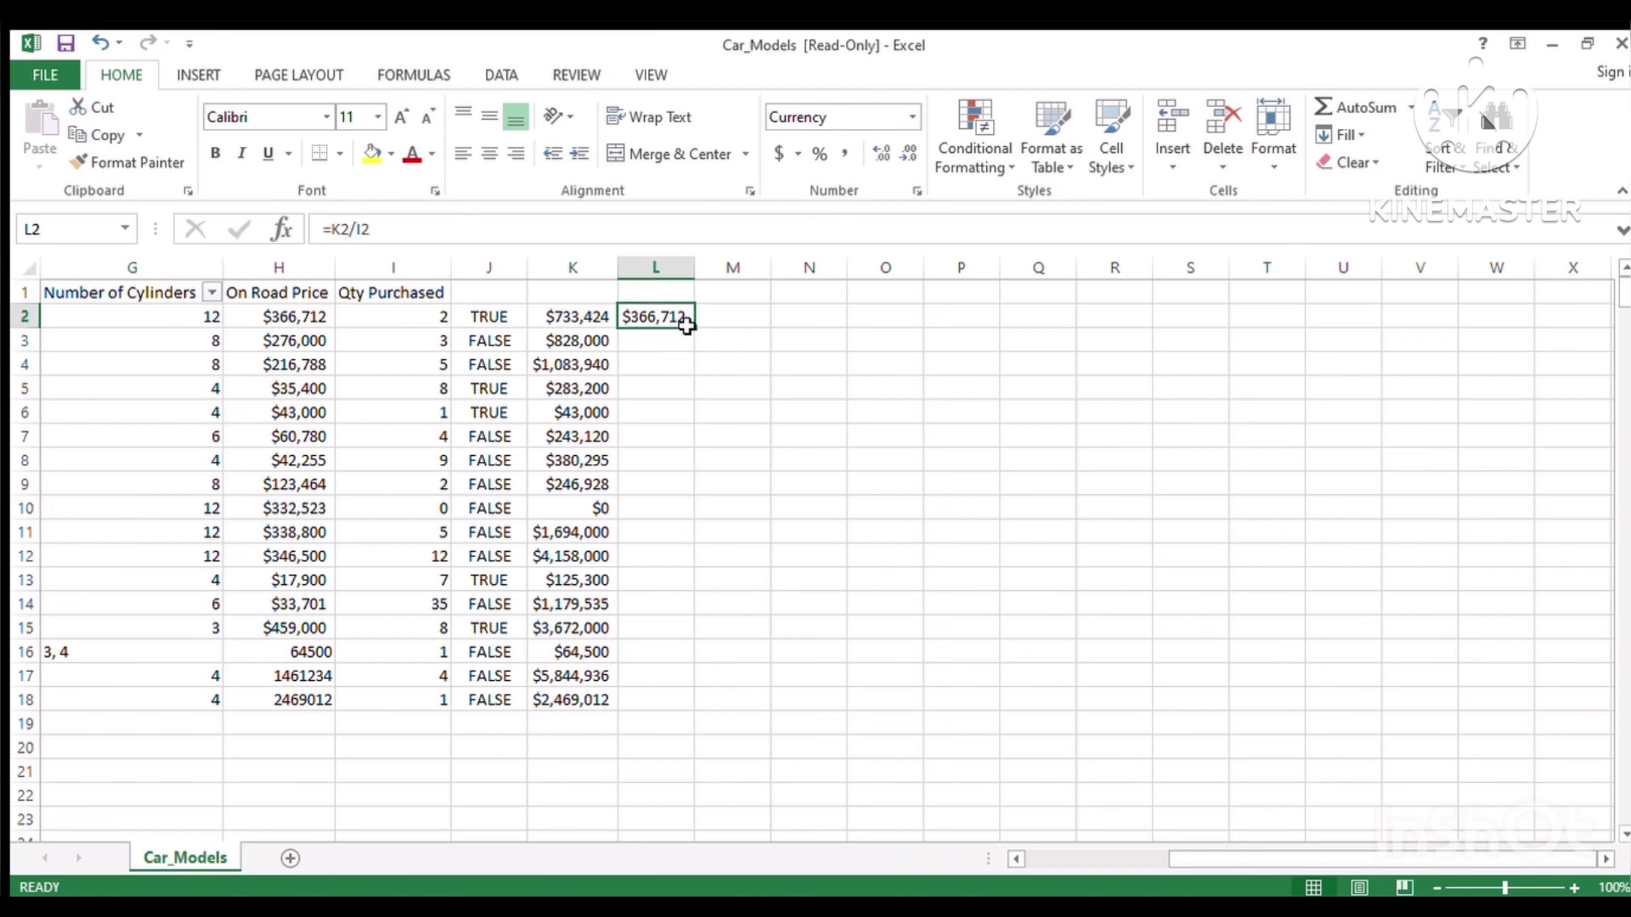
left_click_drag(693, 328, 704, 612)
left_click_drag(705, 673, 695, 706)
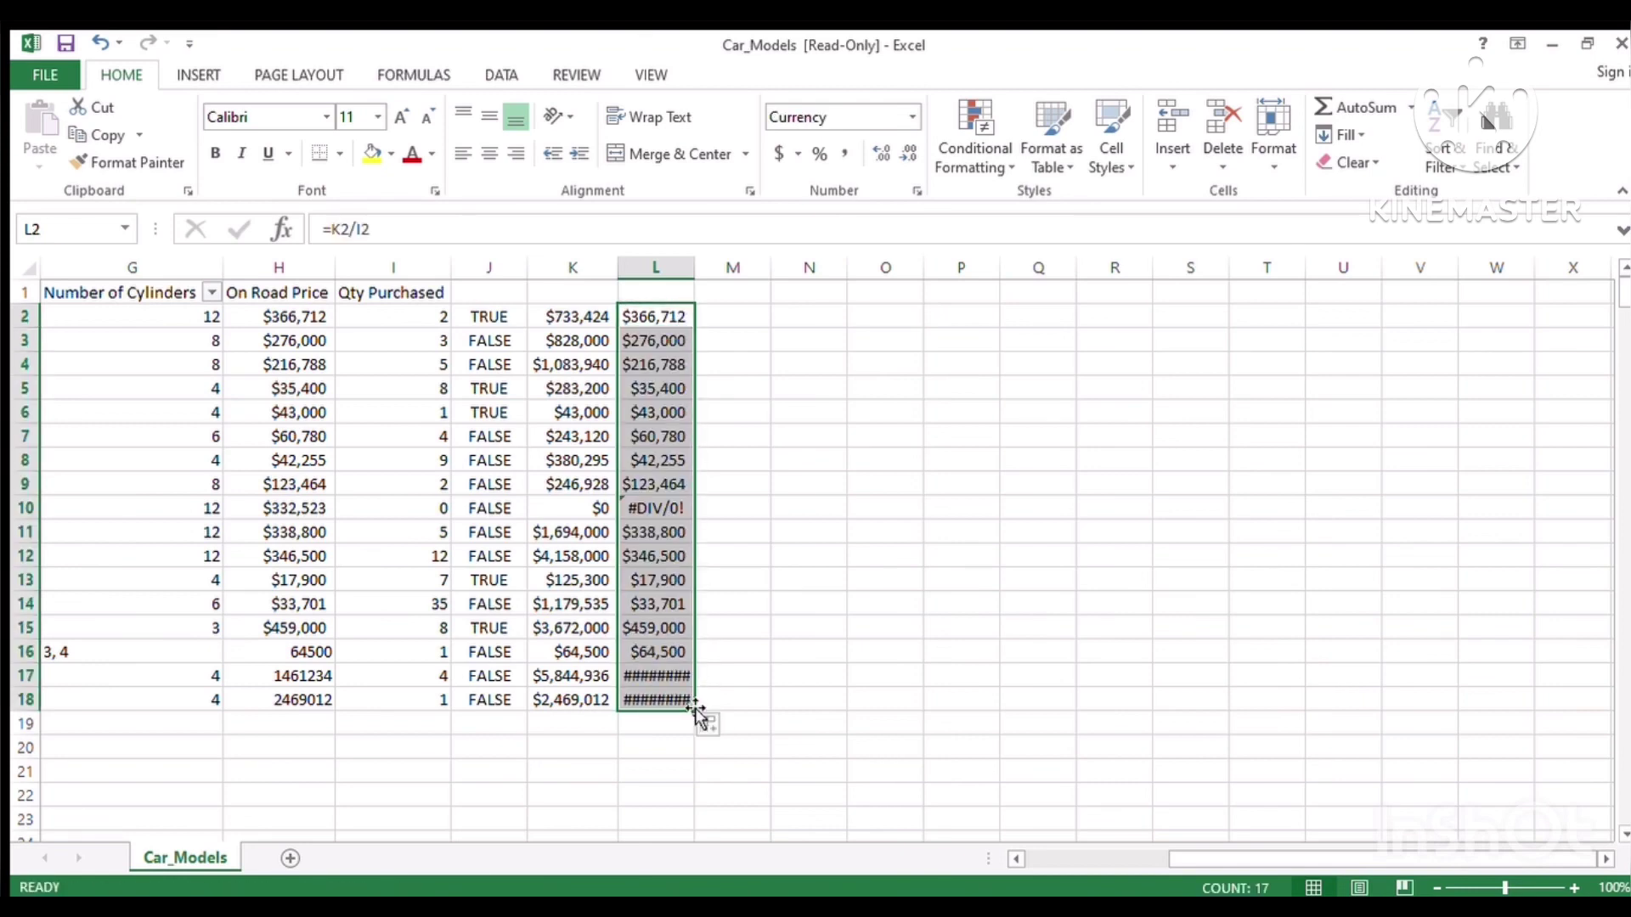
key("ctrl+z")
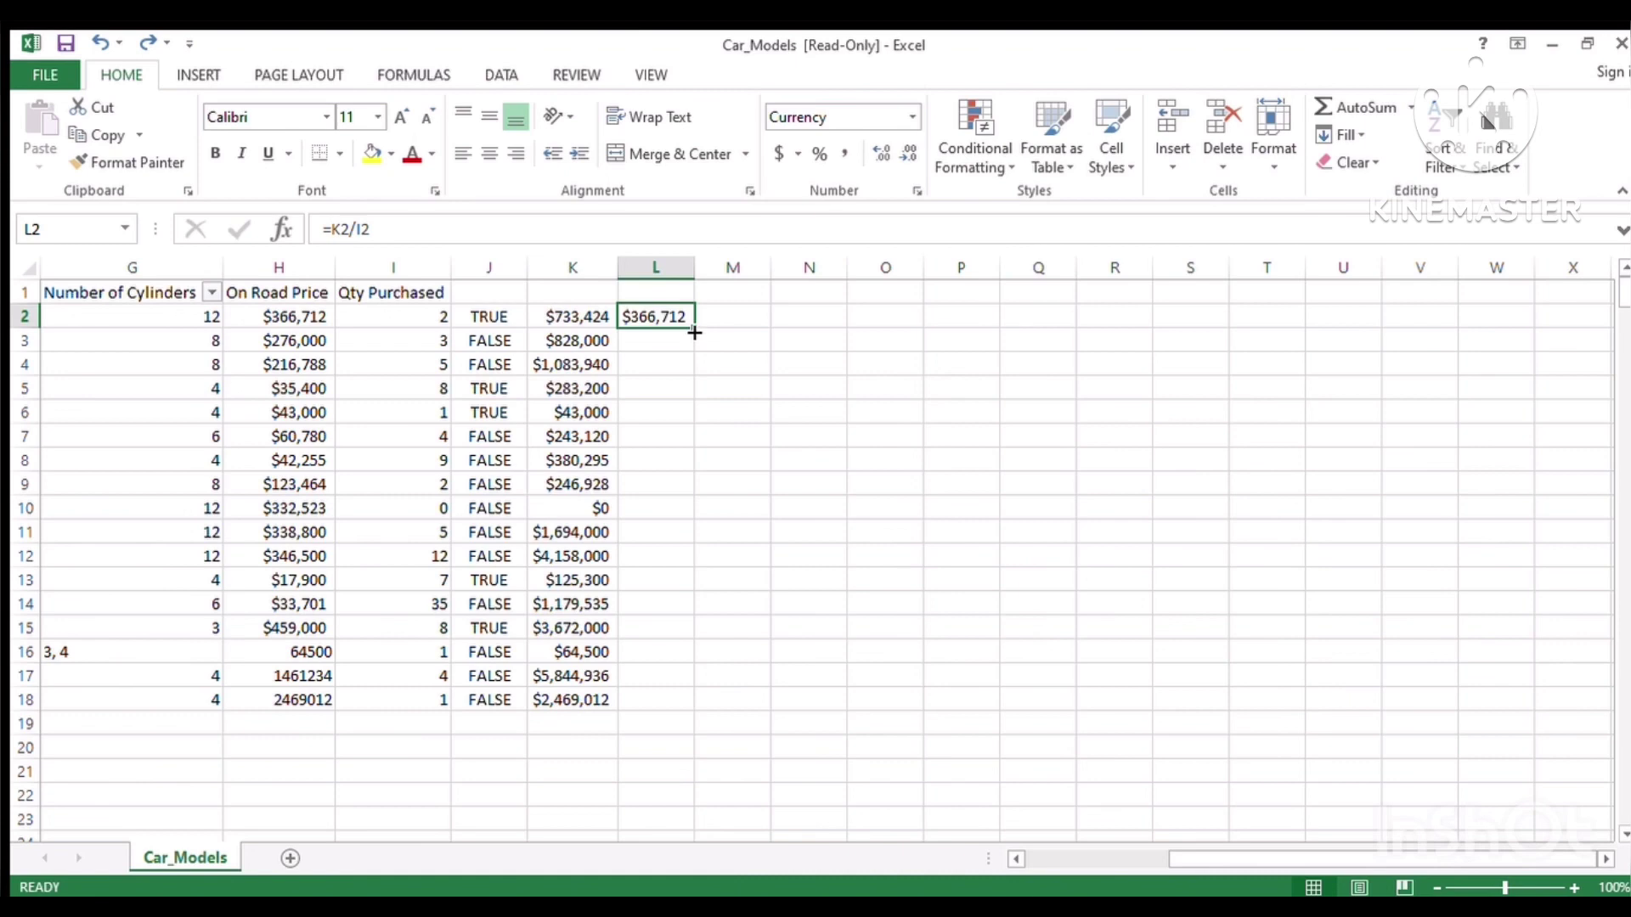
left_click_drag(695, 333, 694, 711)
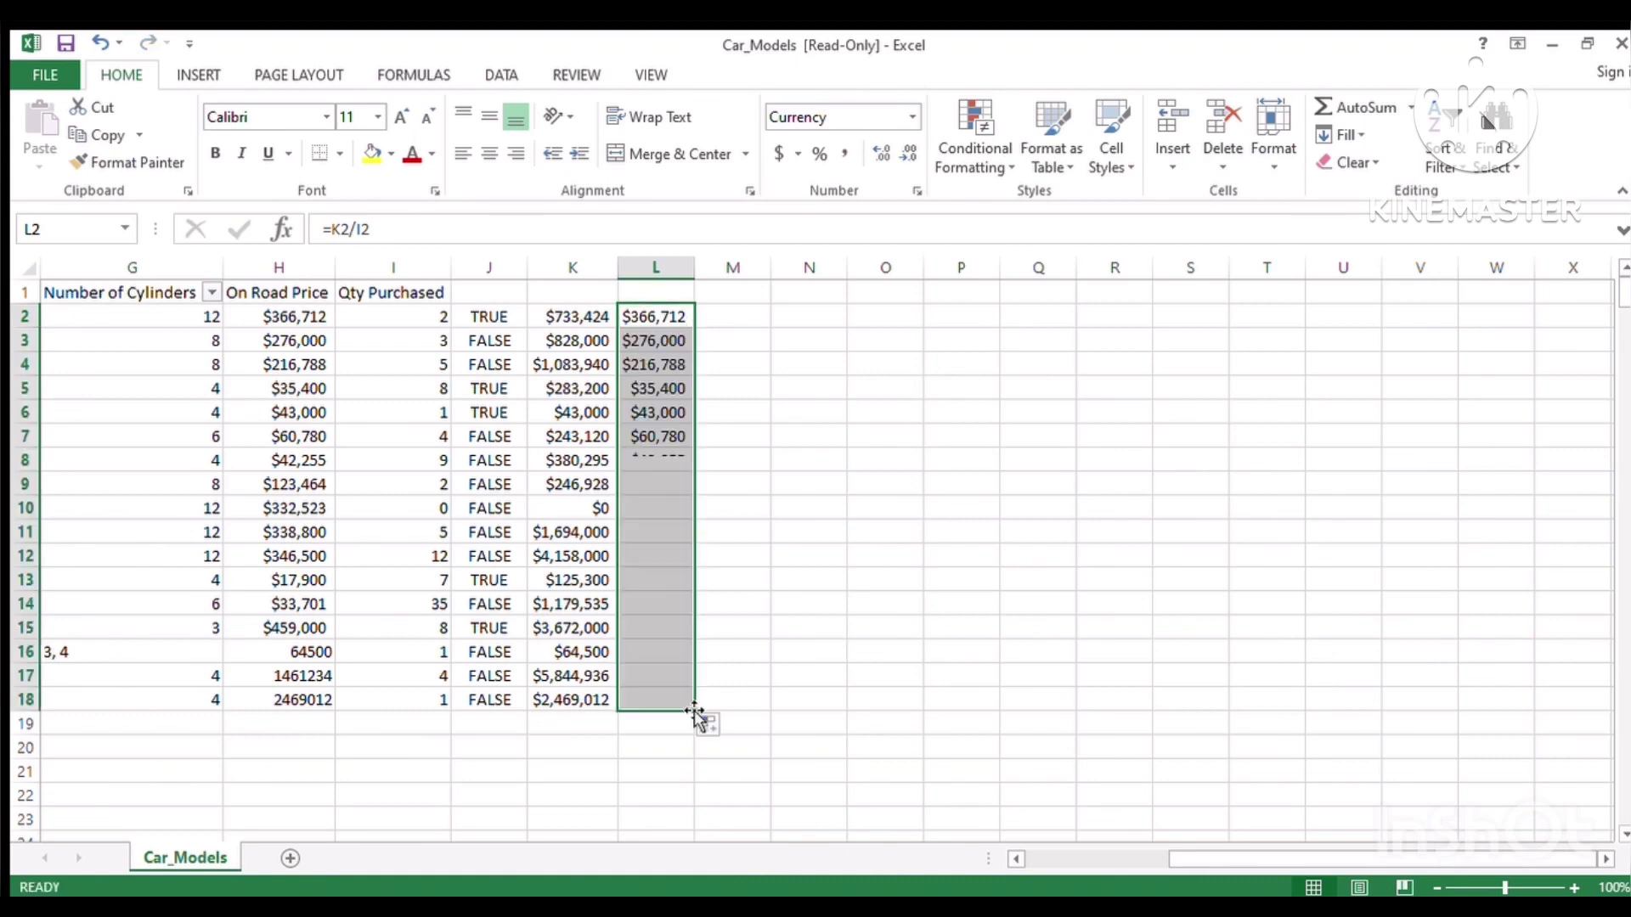
- Enter =L2=H2 in cell M2 to compare the division result with On Road Price, and fill the formula down to M19
left_click(740, 320)
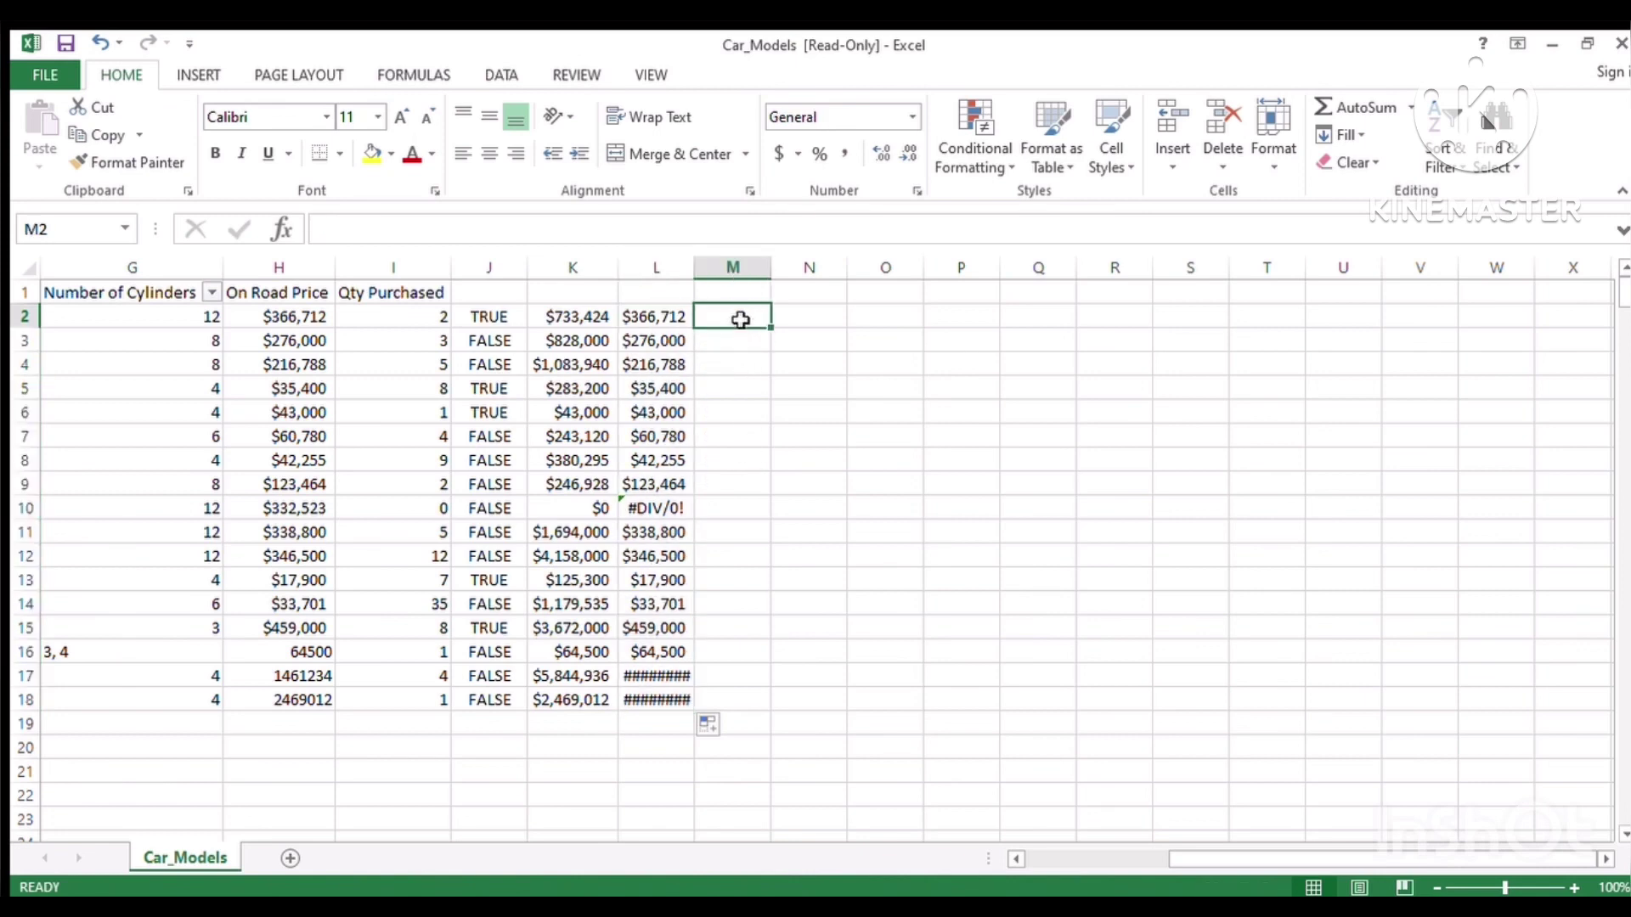
left_click(653, 267)
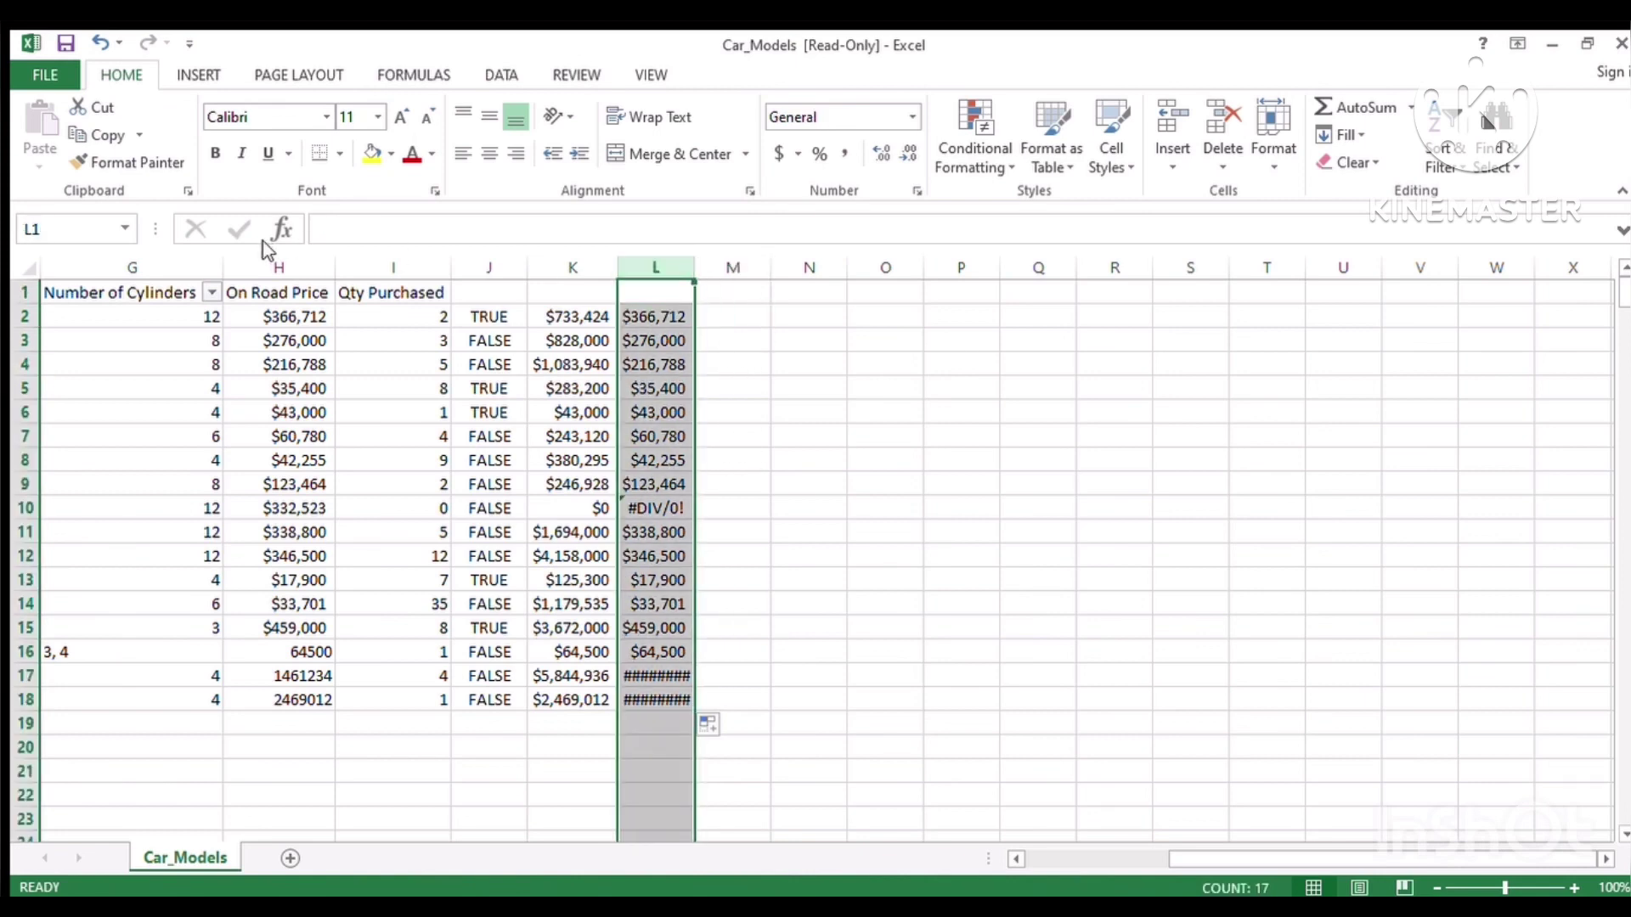
left_click(279, 267)
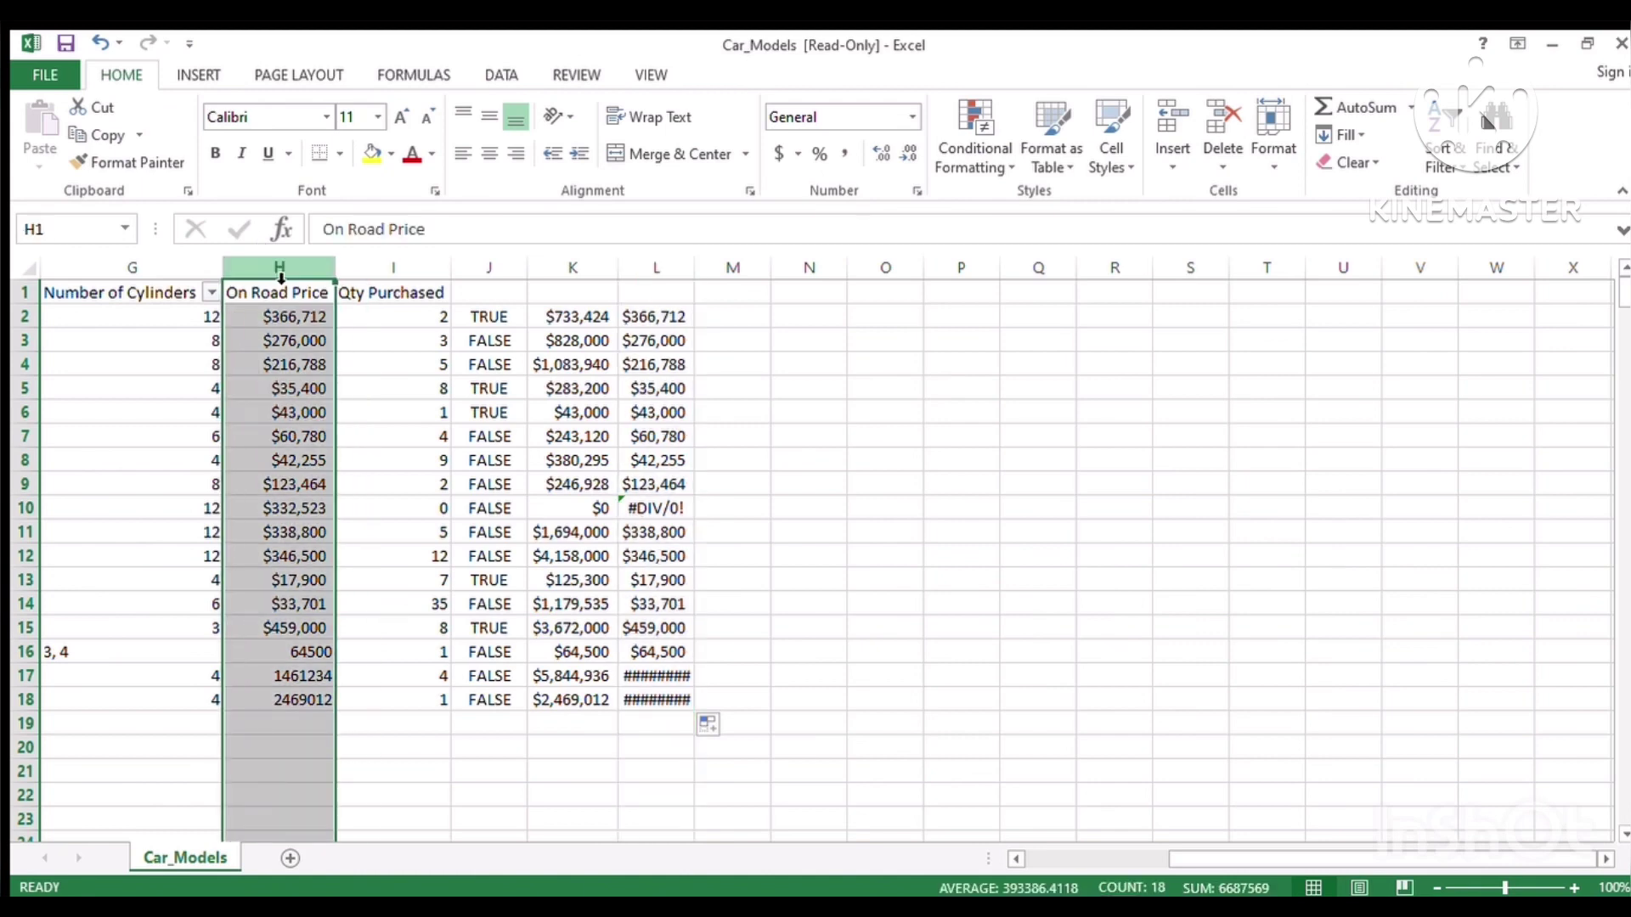
left_click(709, 318)
type("=")
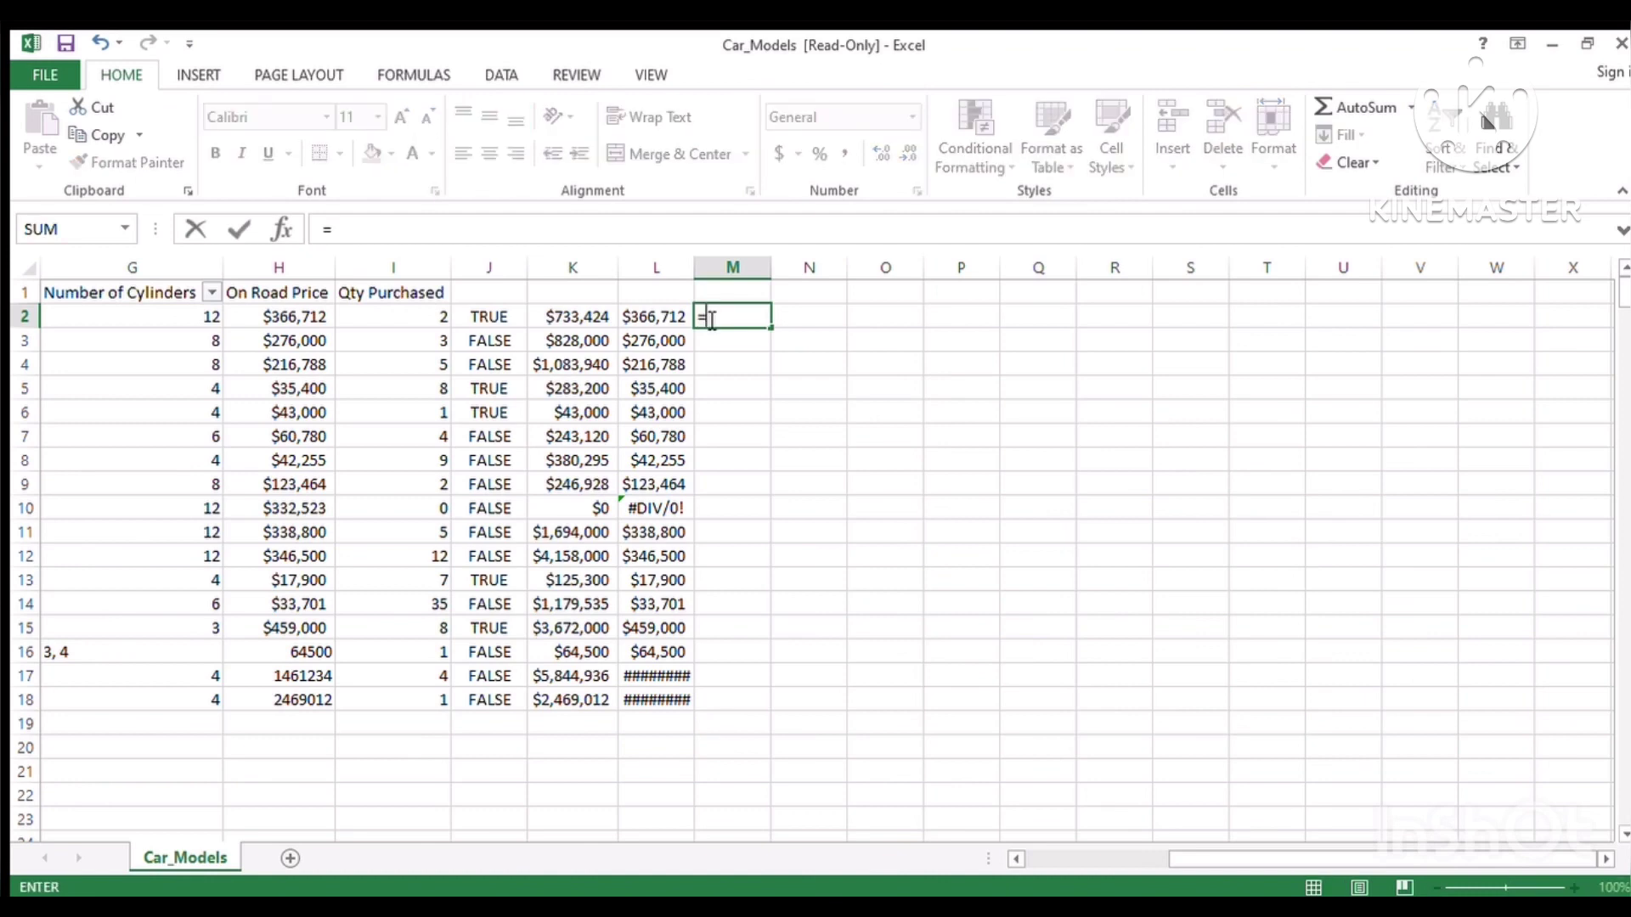
left_click(637, 317)
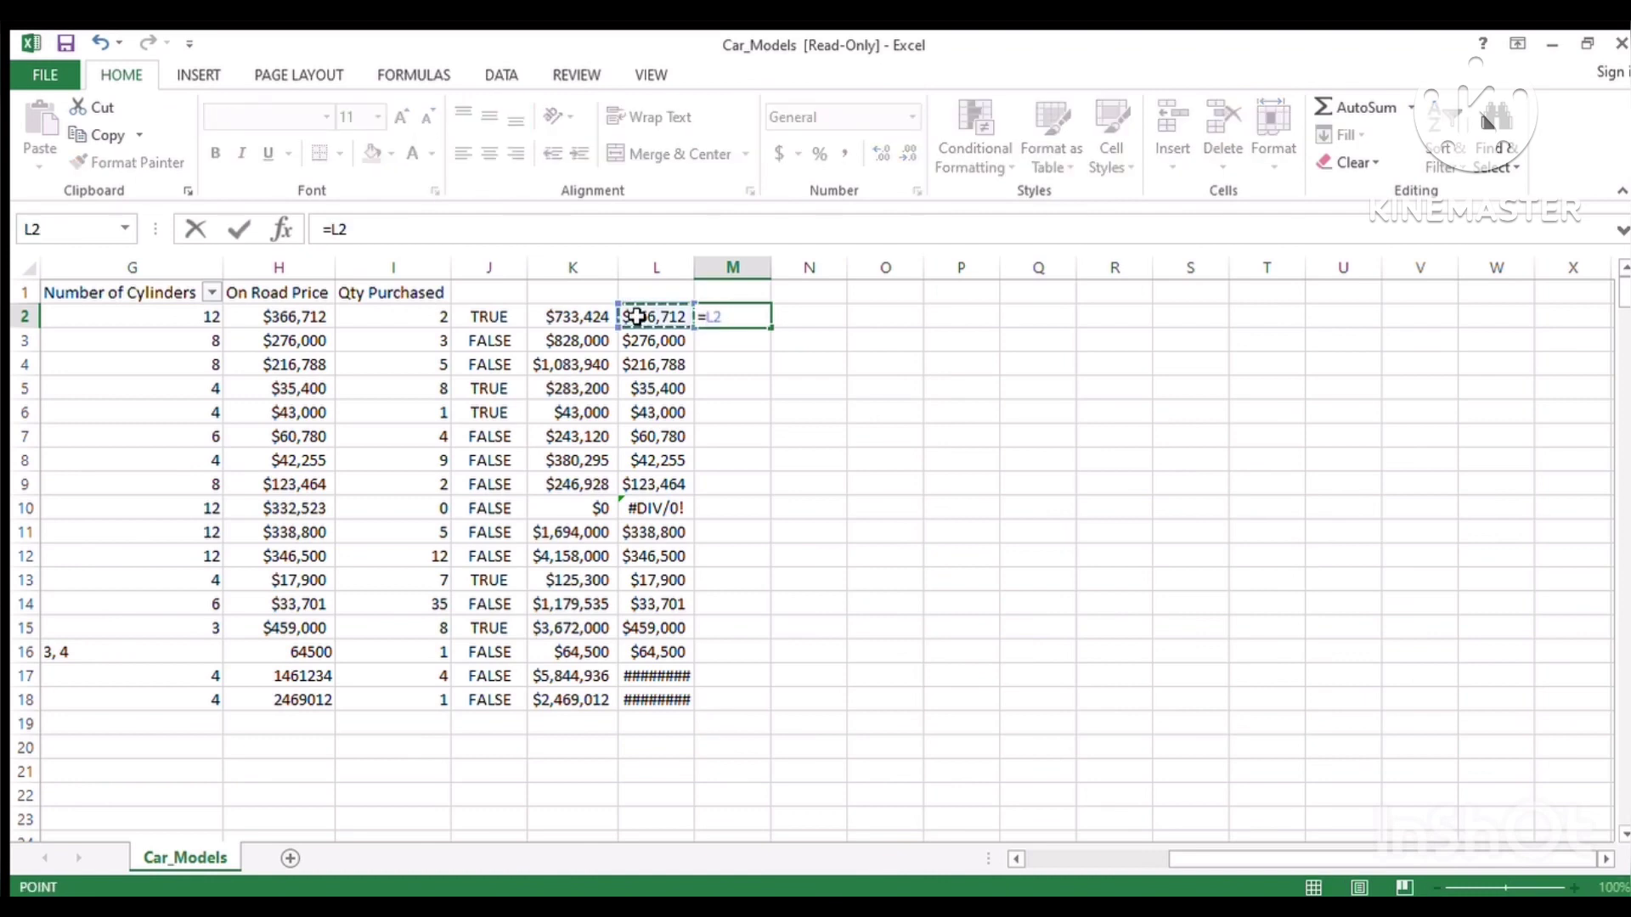
type("=")
left_click(302, 317)
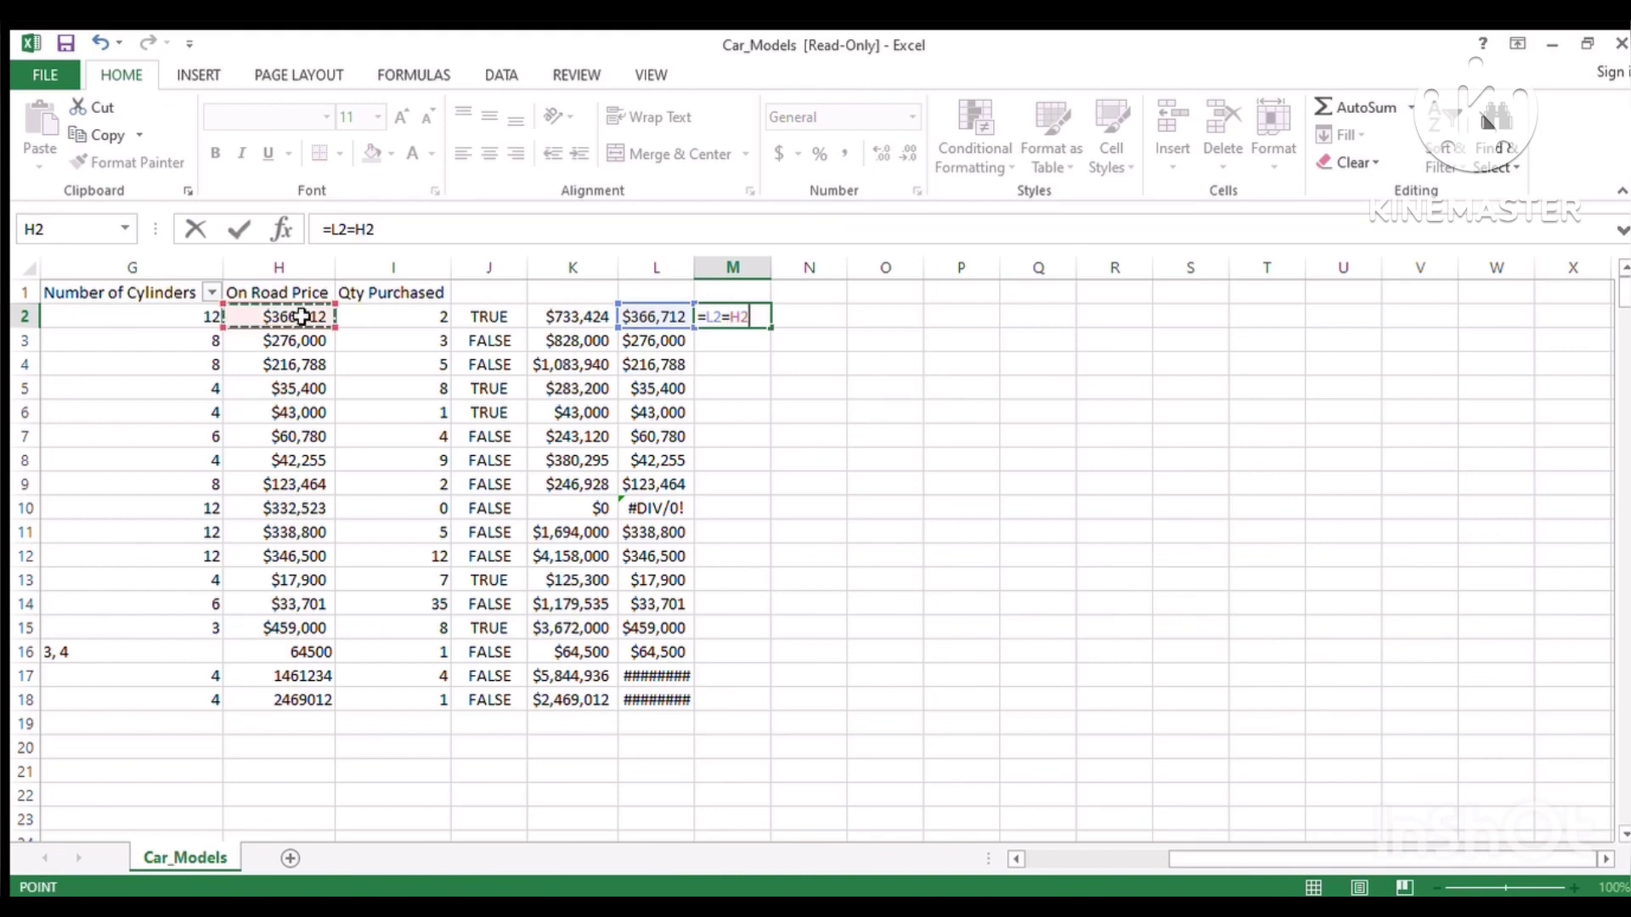
key("Return")
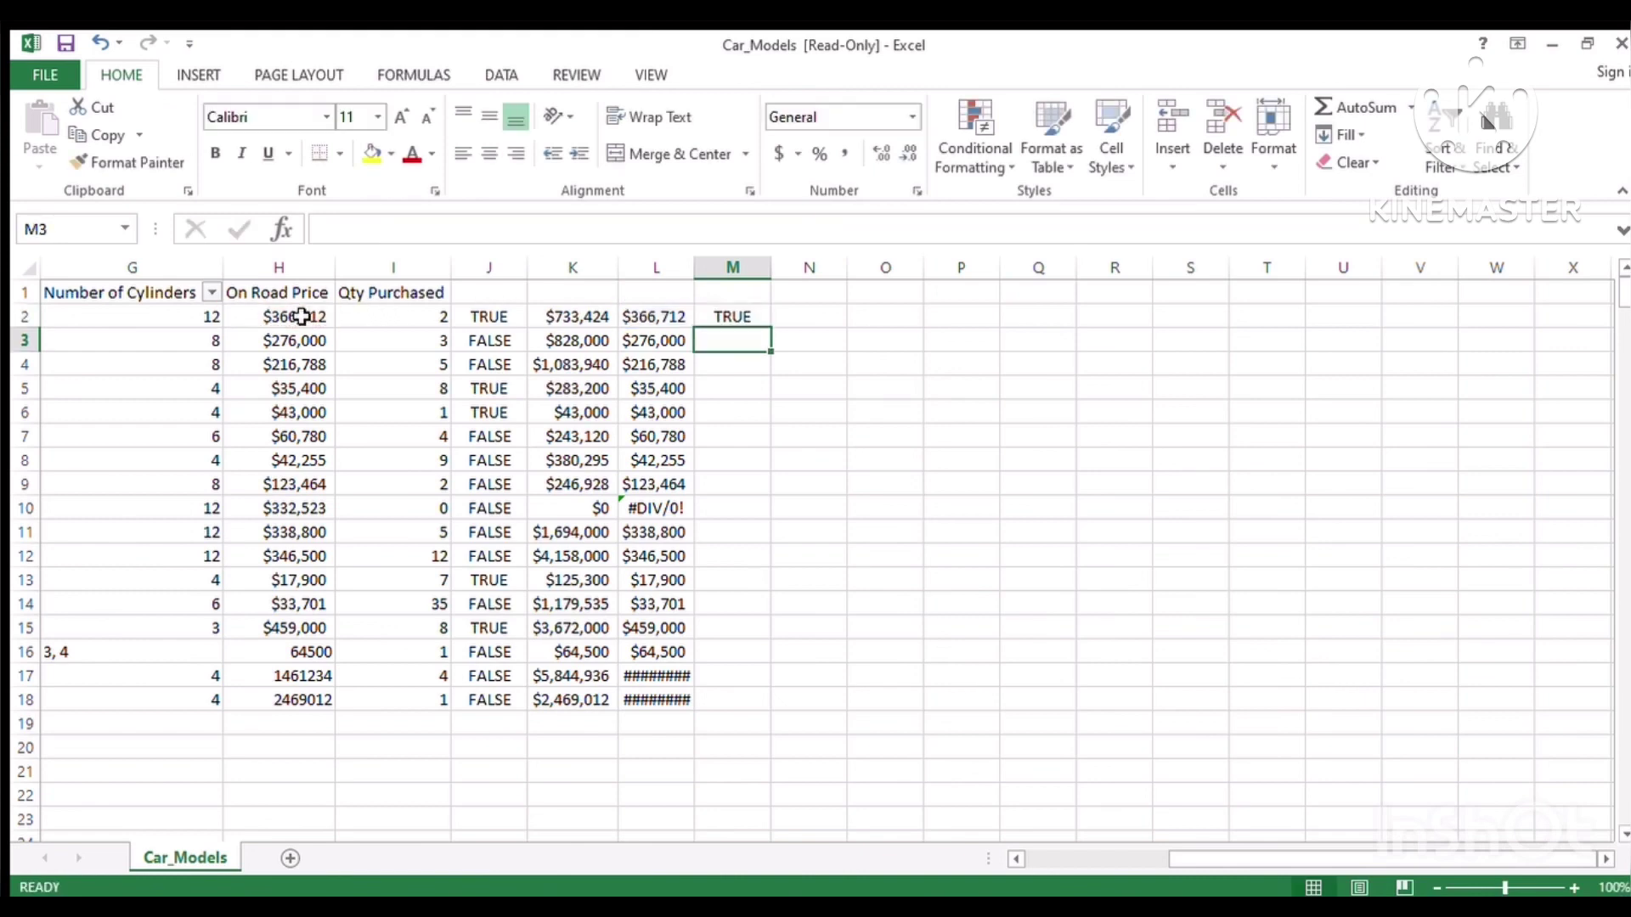
key("Up")
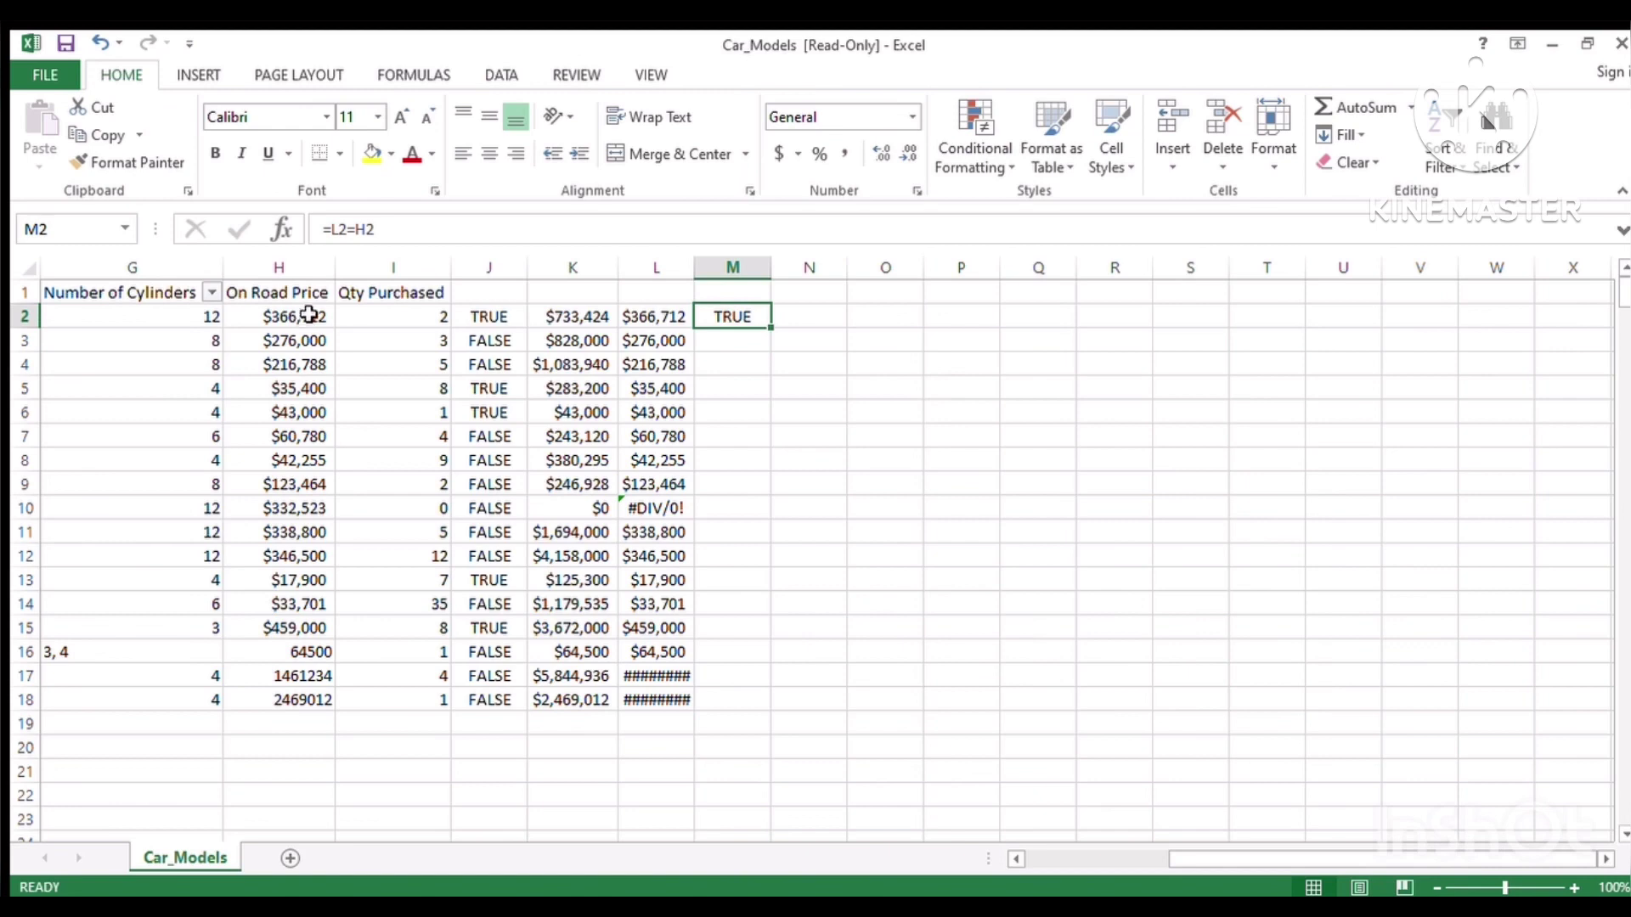
double_click(773, 333)
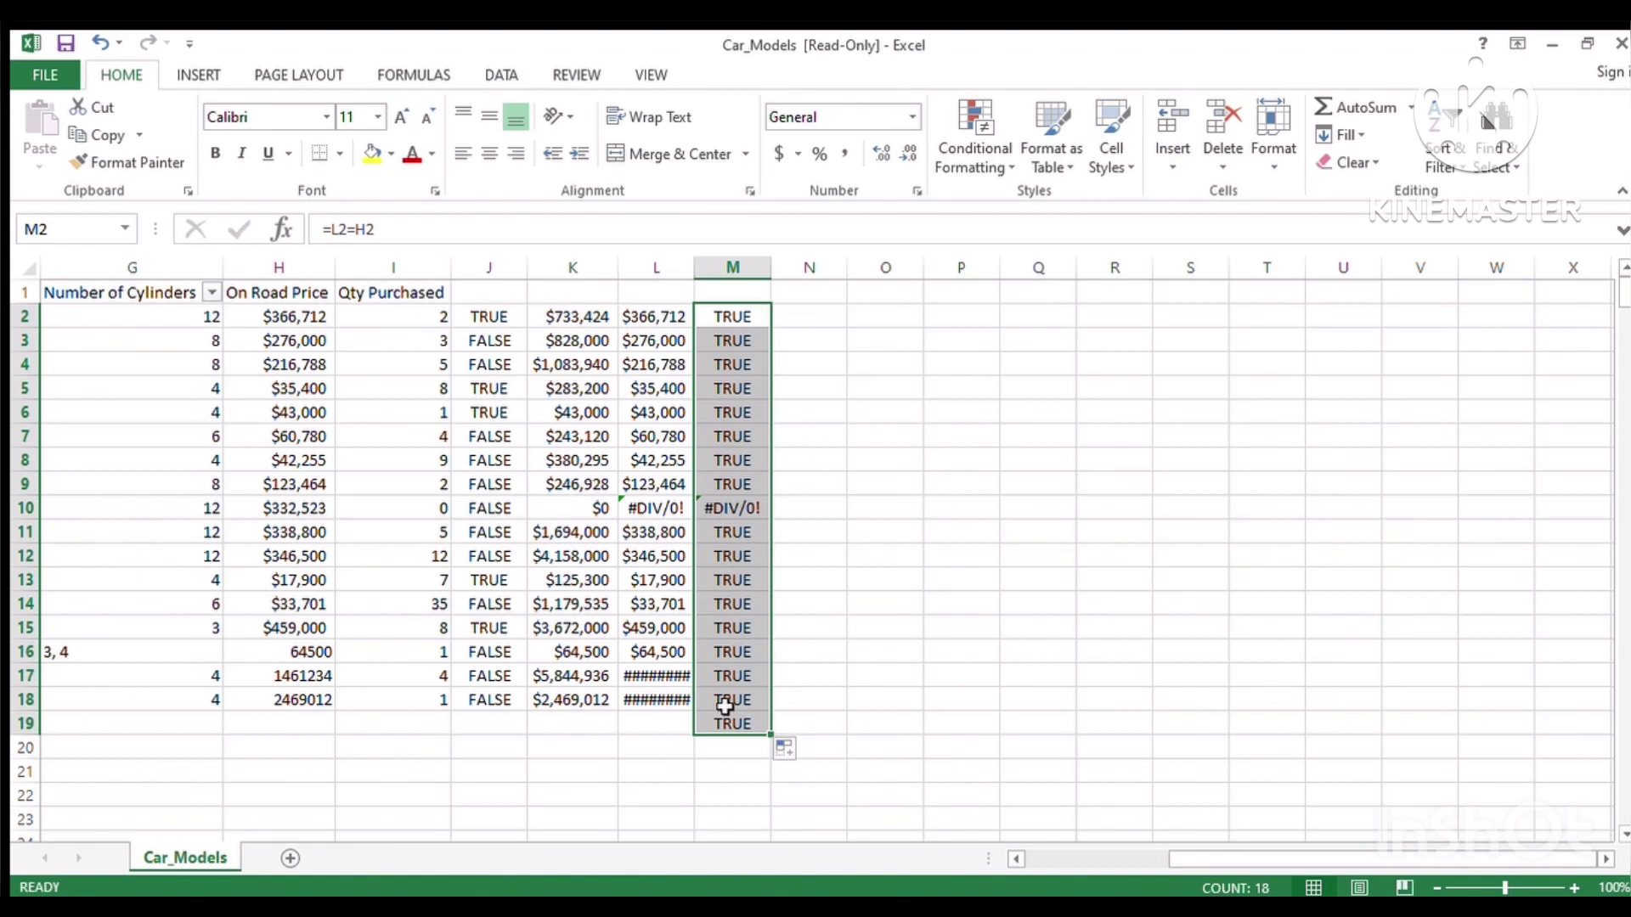
- Trace the #DIV/0! error in row 10 through the Qty Purchased, On Road Price, multiplication, division and comparison cells
left_click(733, 510)
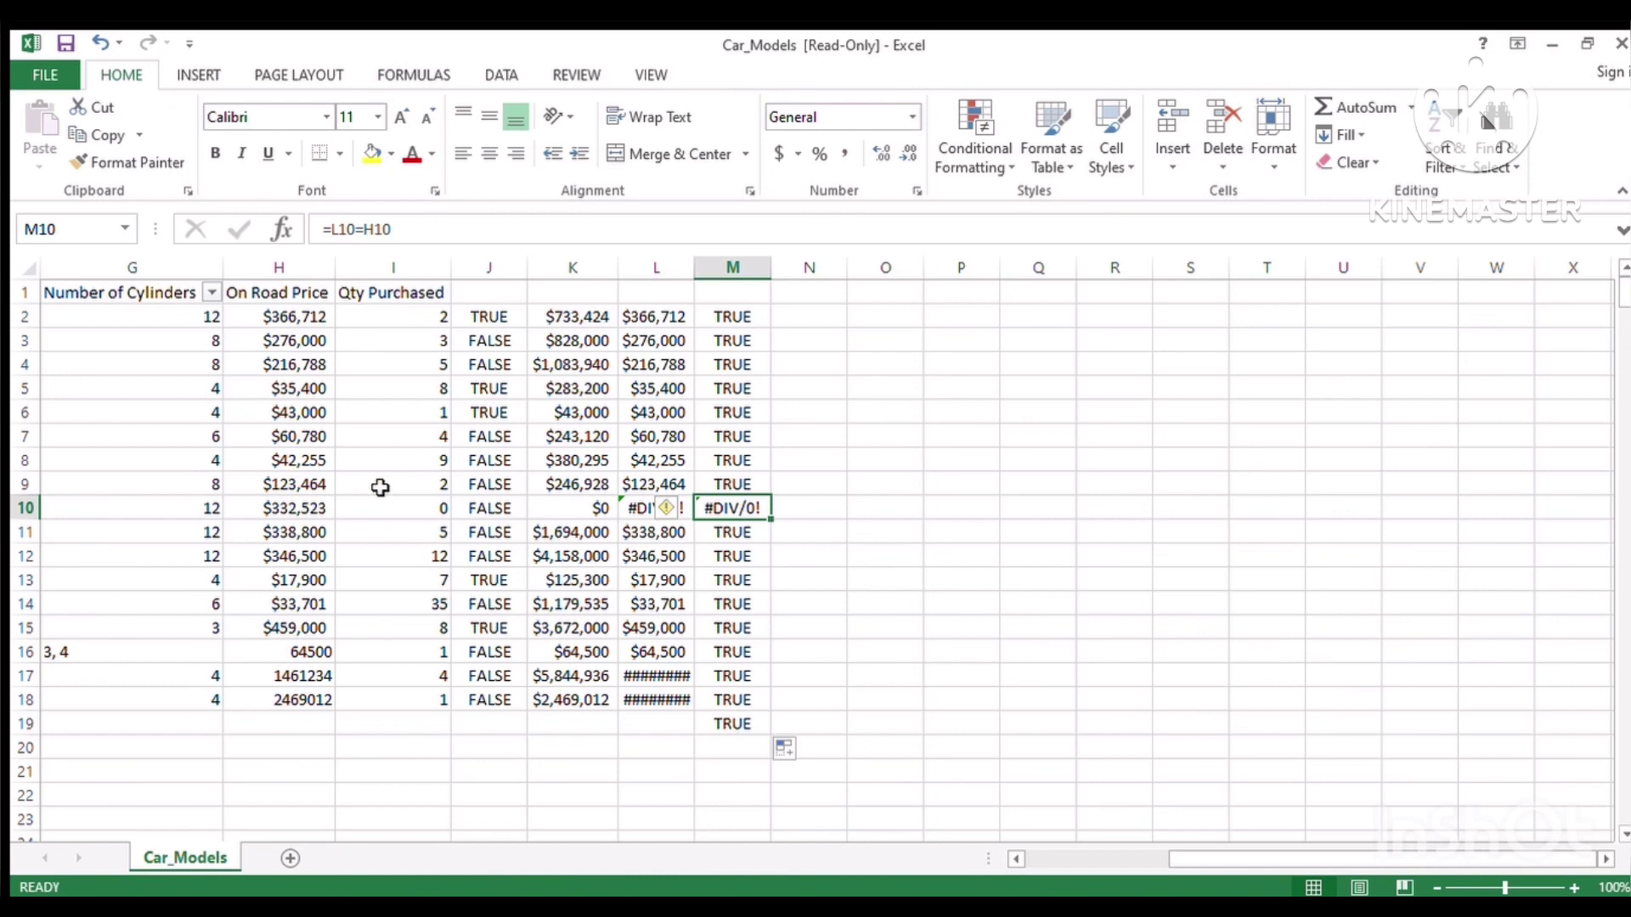
left_click(406, 512)
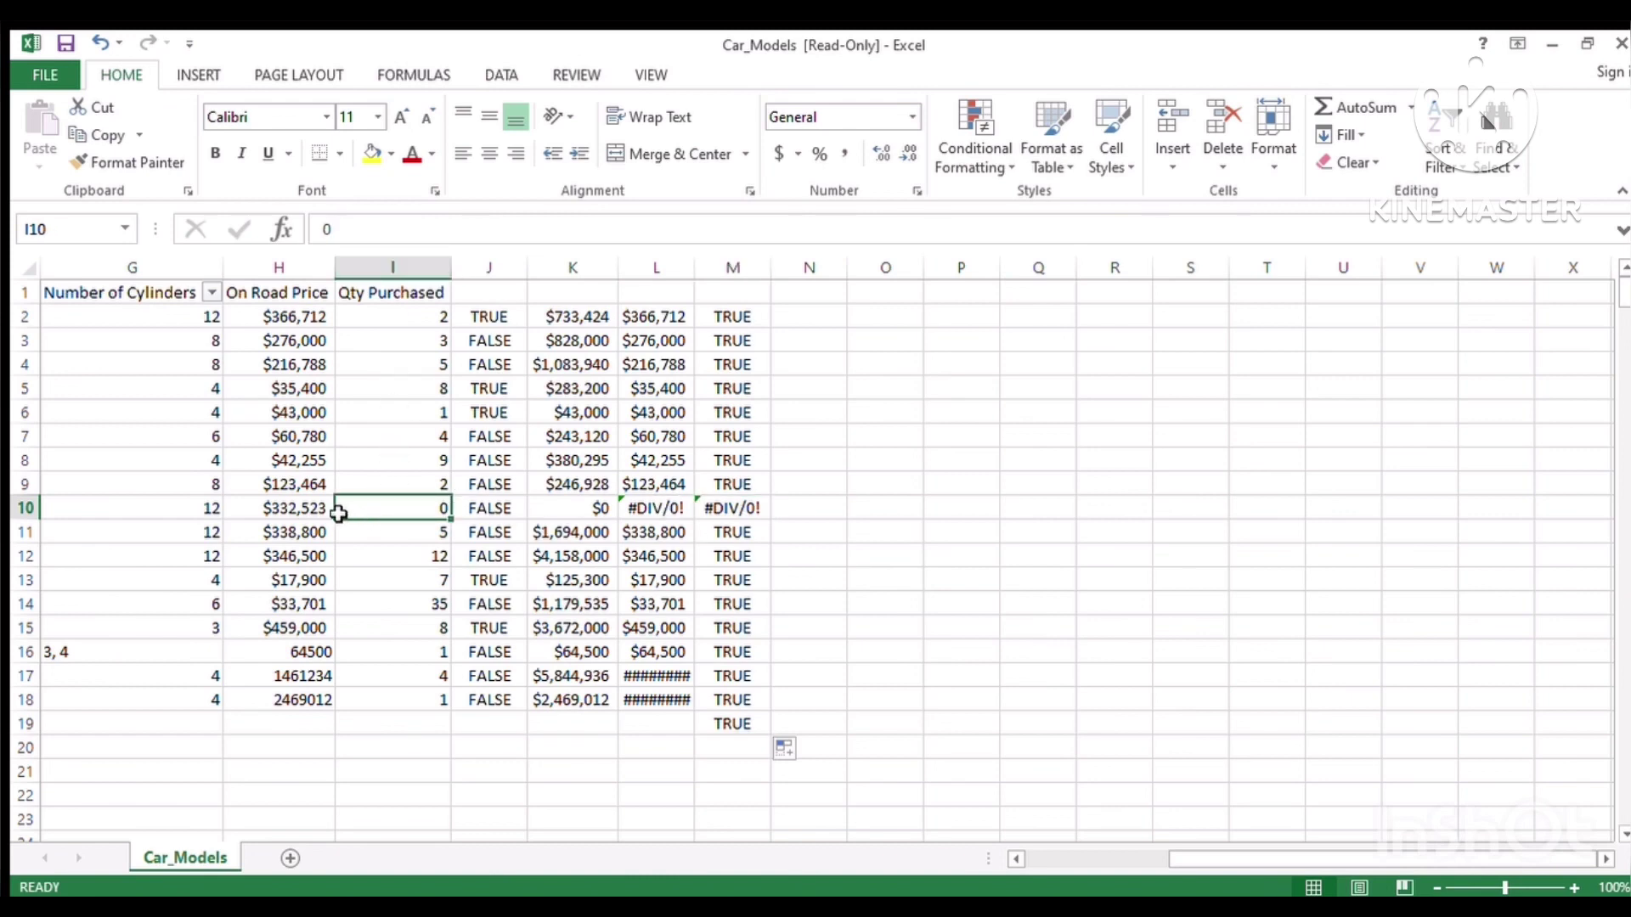
left_click(290, 513)
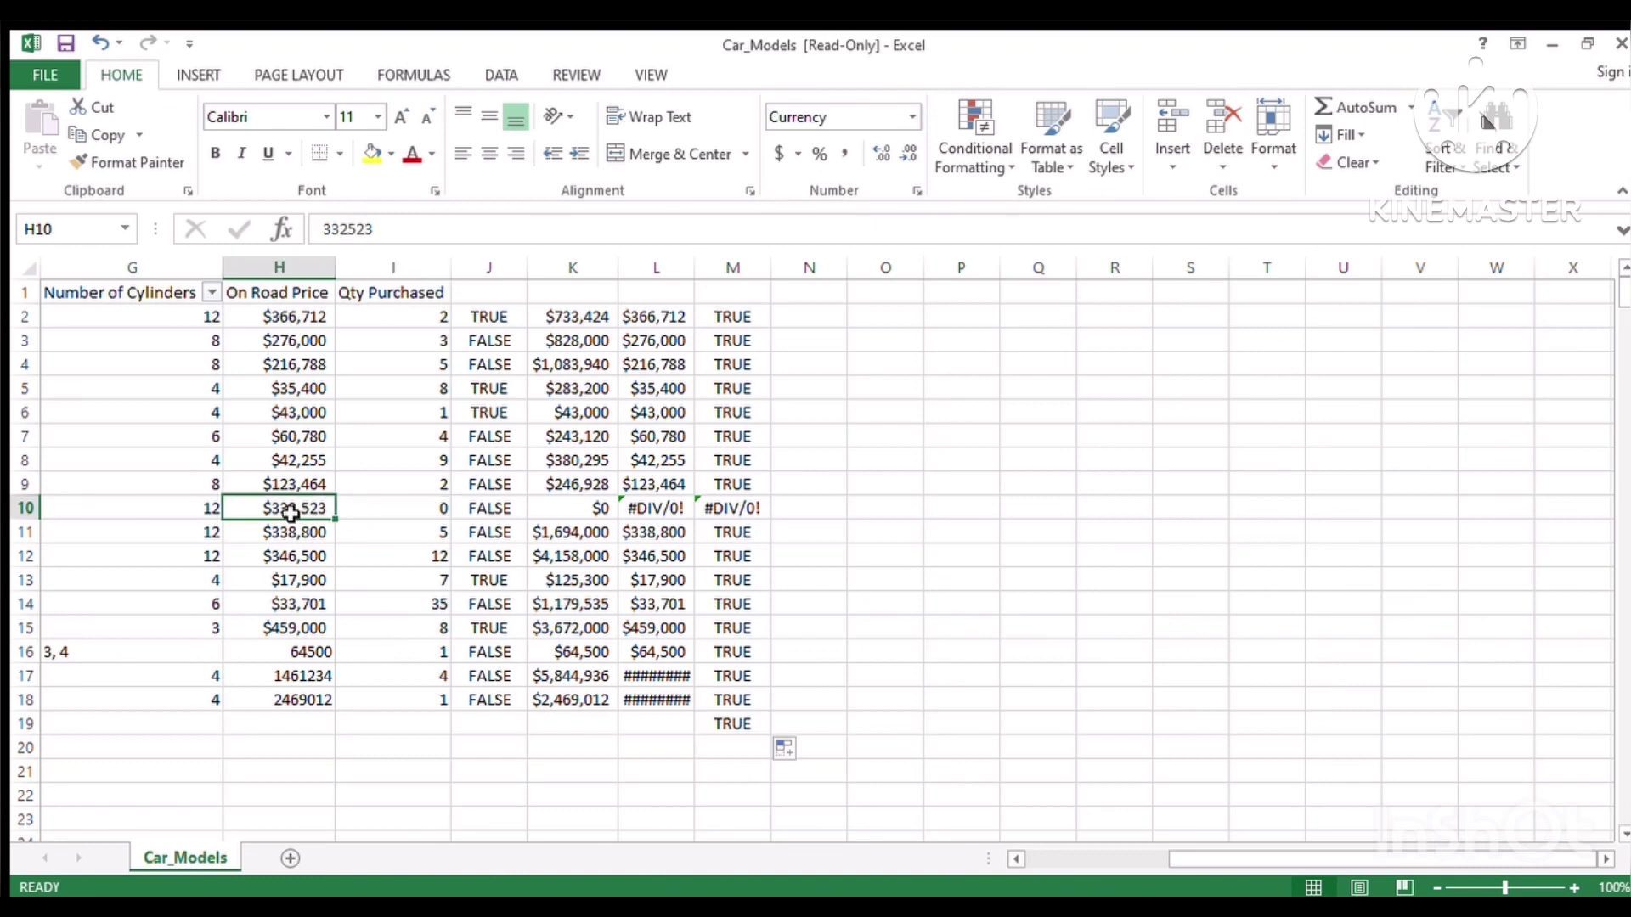
left_click(553, 507)
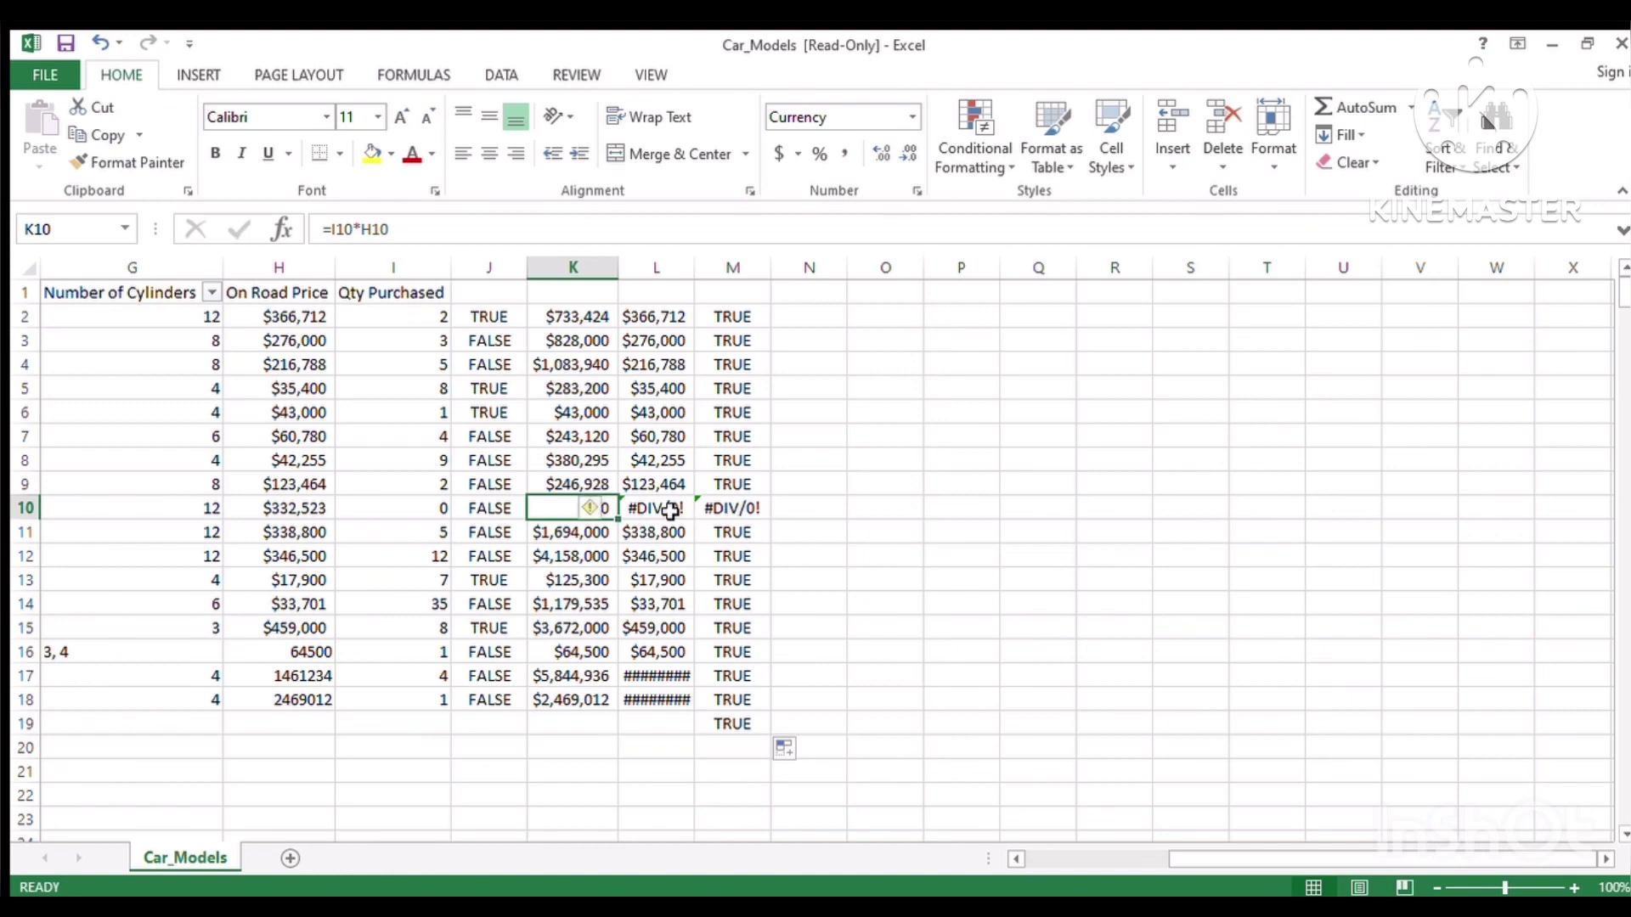
left_click(669, 510)
left_click(756, 512)
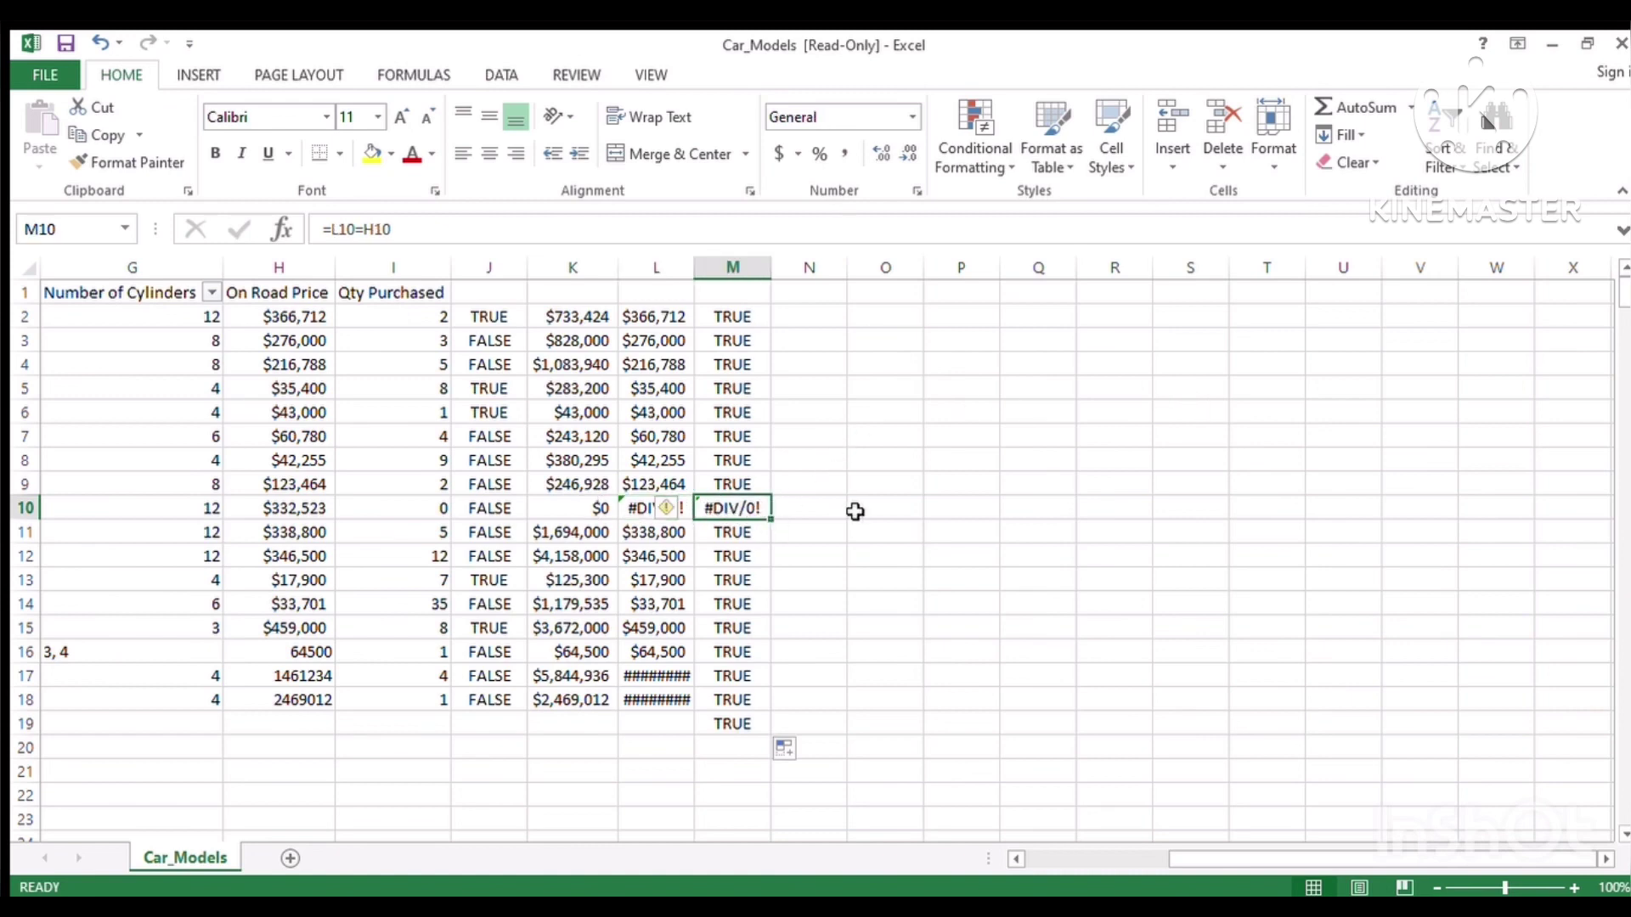
- Check the comparison formula in M2, and return to the start of the table and select the Engine Type cell in row 2
left_click(738, 323)
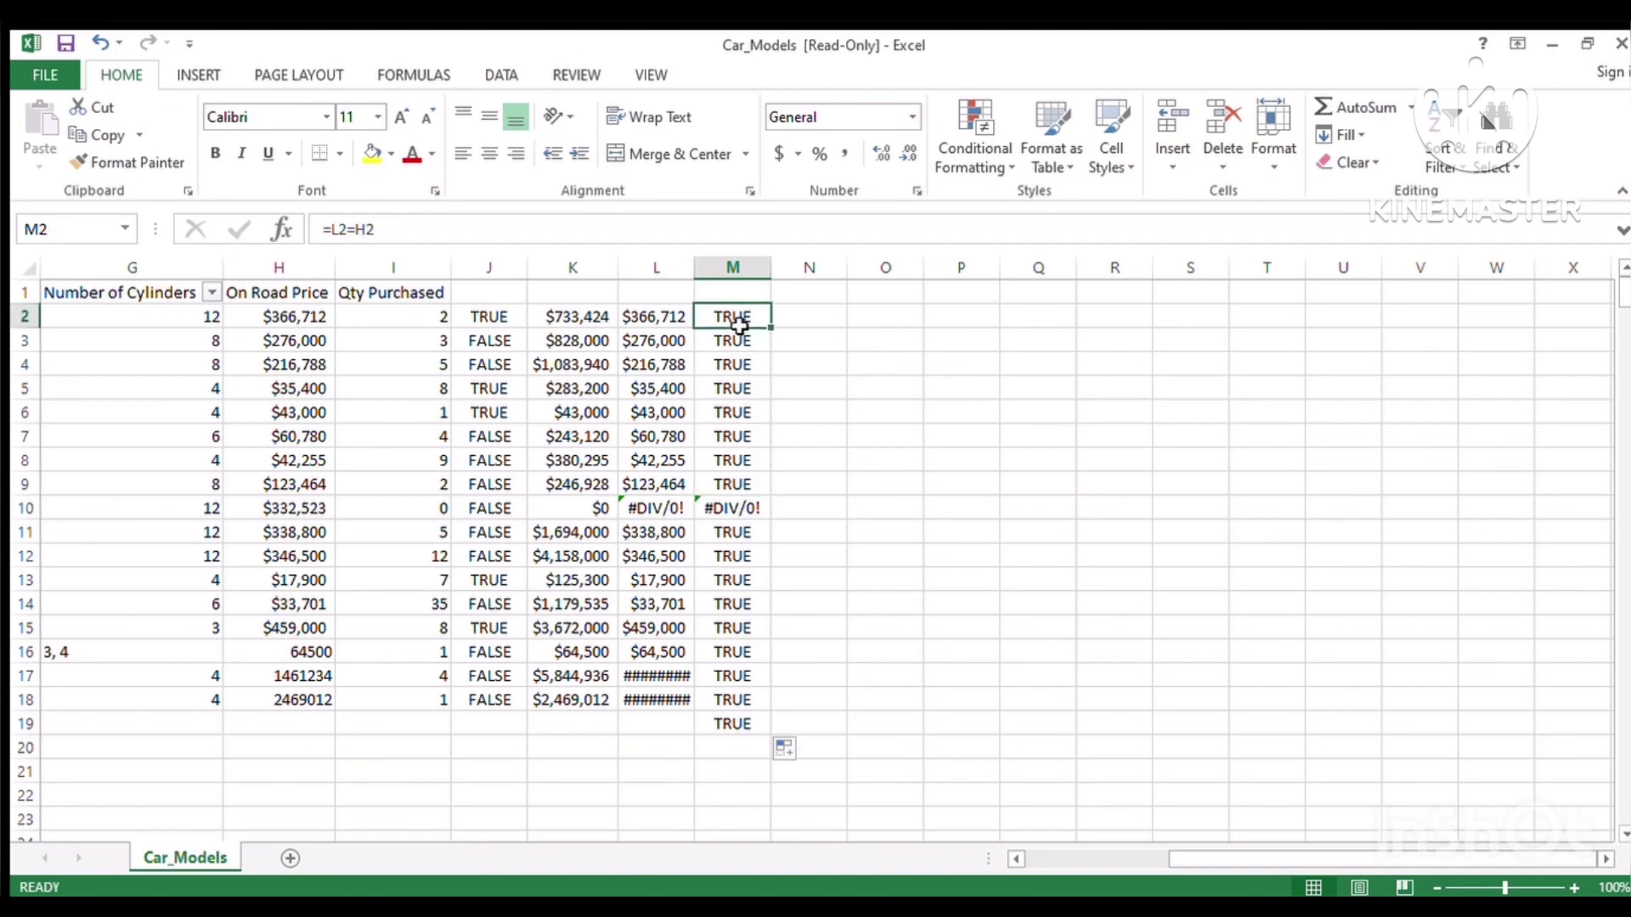
key("Home")
left_click(739, 326)
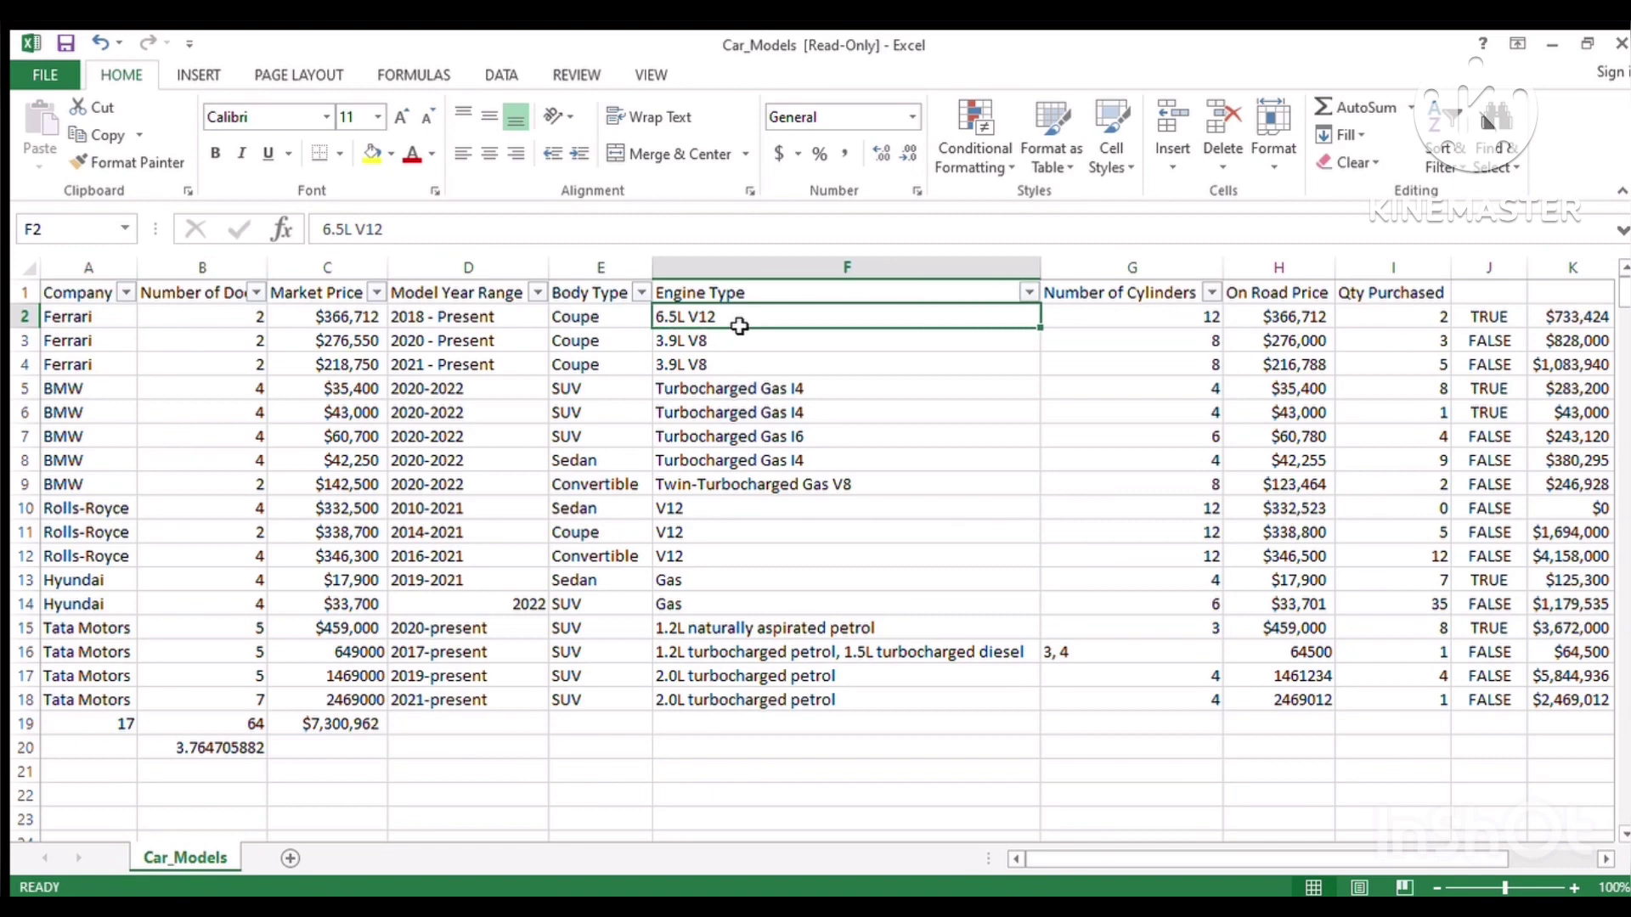